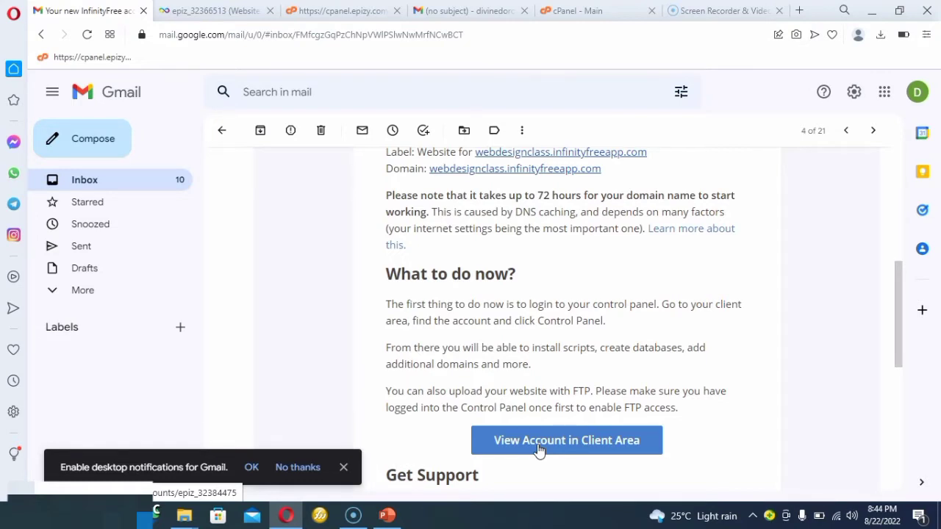
Open the hosting account's control panel through the InfinityFree client area and look over its sections.
click(538, 445)
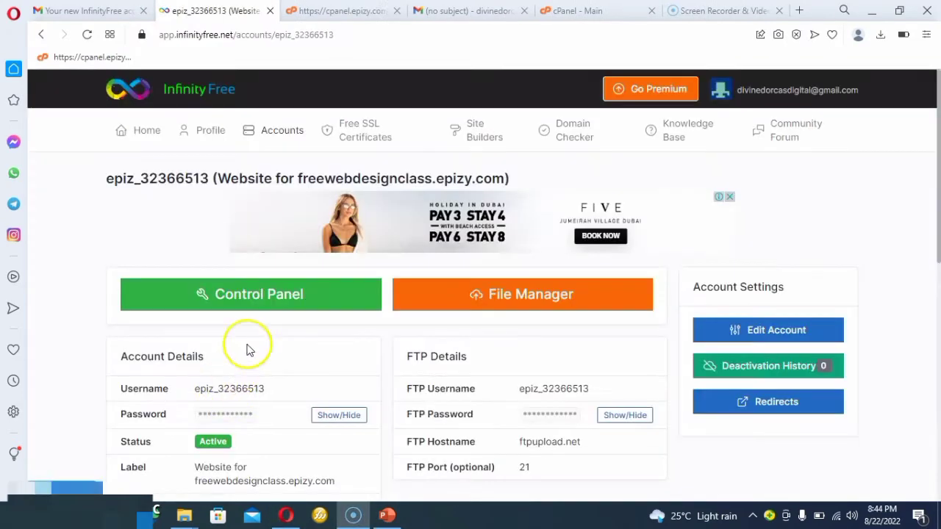
click(290, 295)
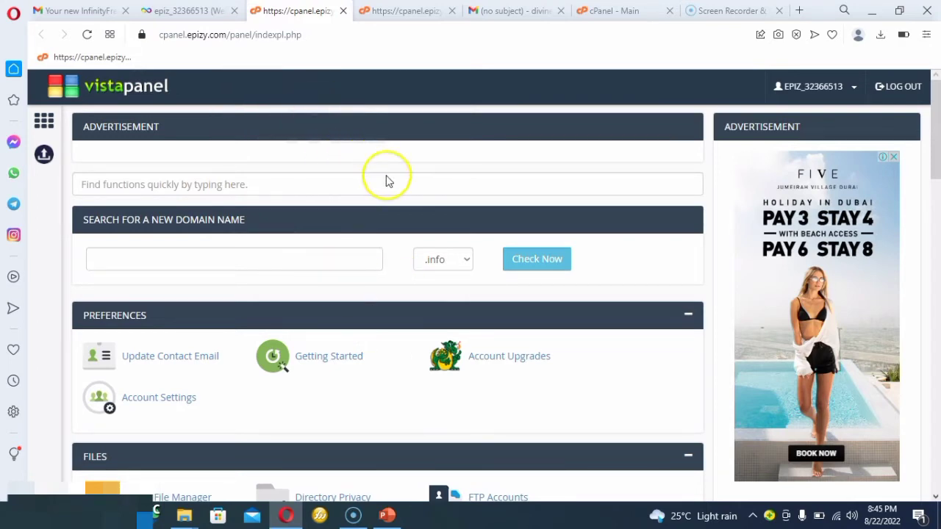
scroll(337, 249, down, 6)
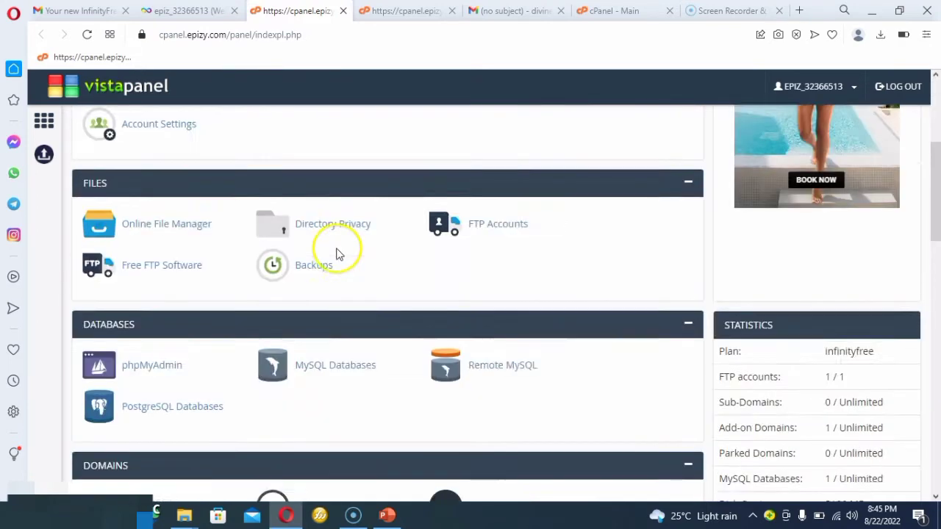
scroll(336, 248, down, 9)
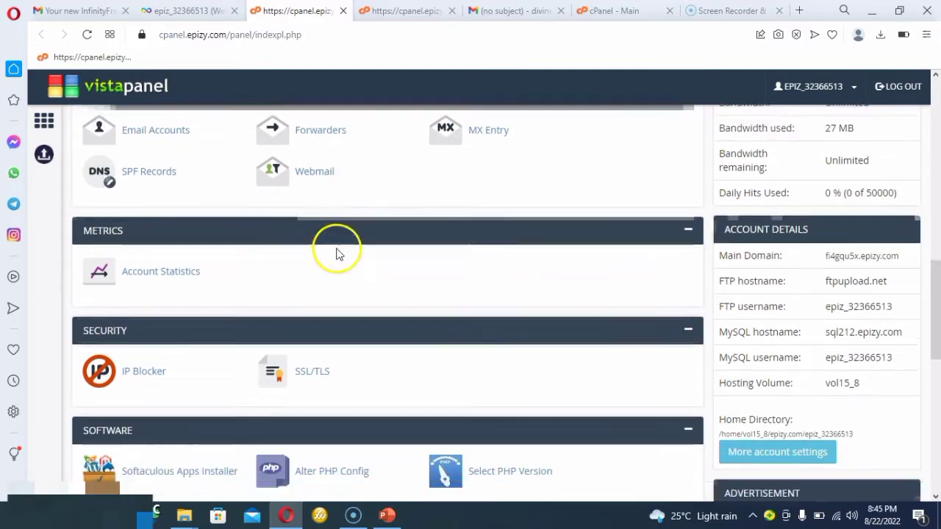
scroll(335, 248, up, 10)
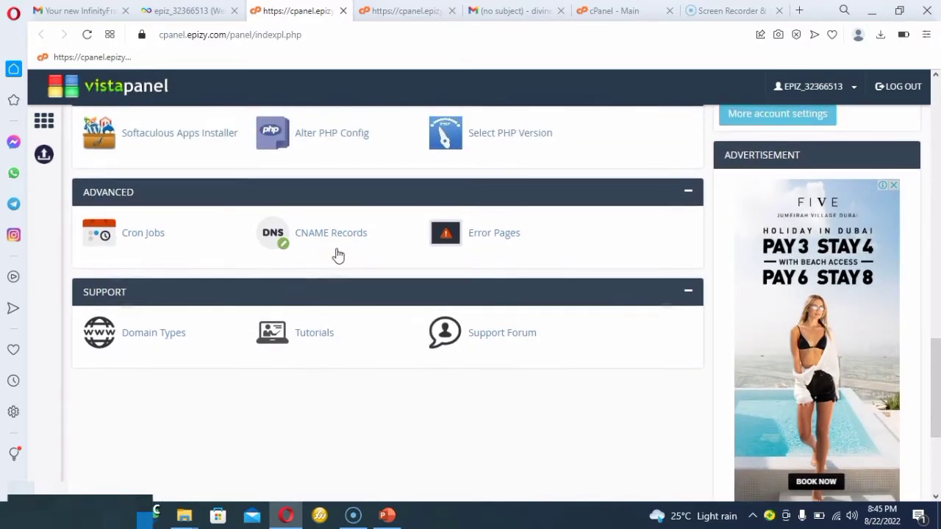
scroll(338, 251, up, 4)
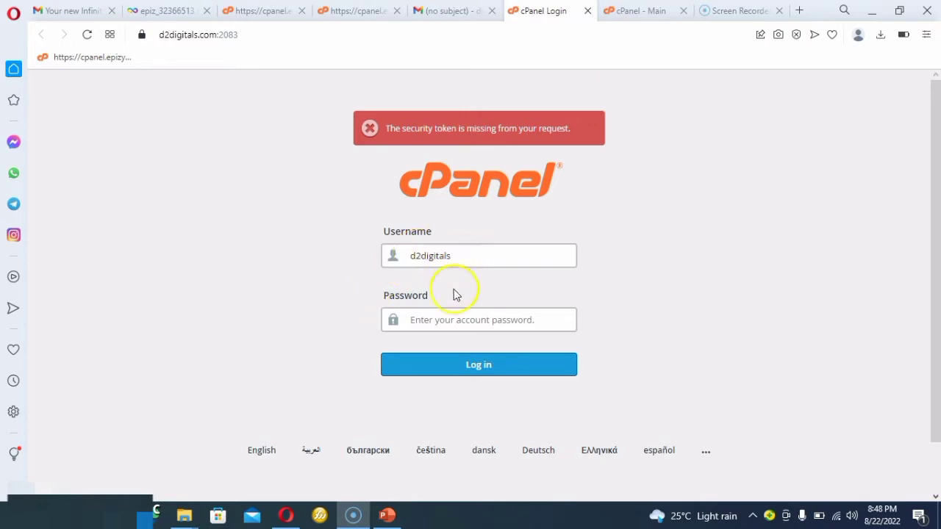
Log in to the d2digitals.com cPanel by pasting the account password.
click(443, 318)
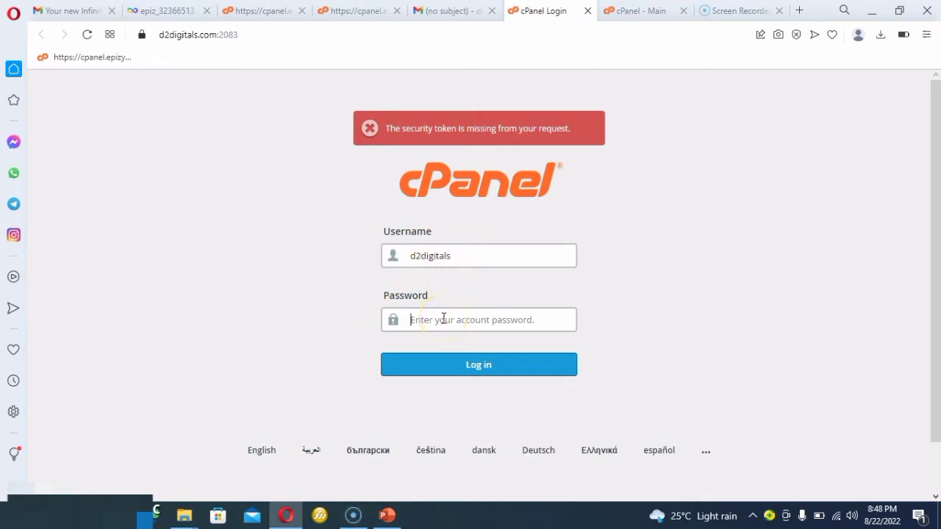
right_click(443, 319)
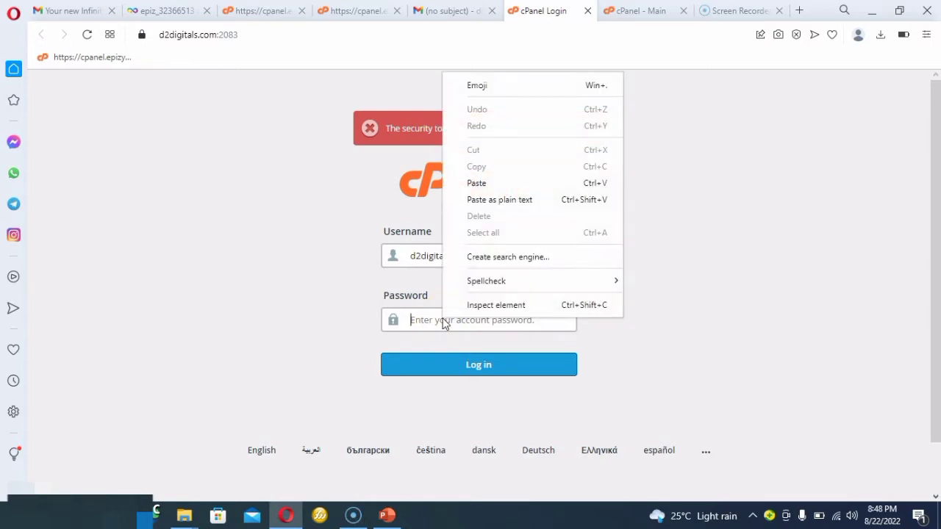
click(489, 183)
click(441, 364)
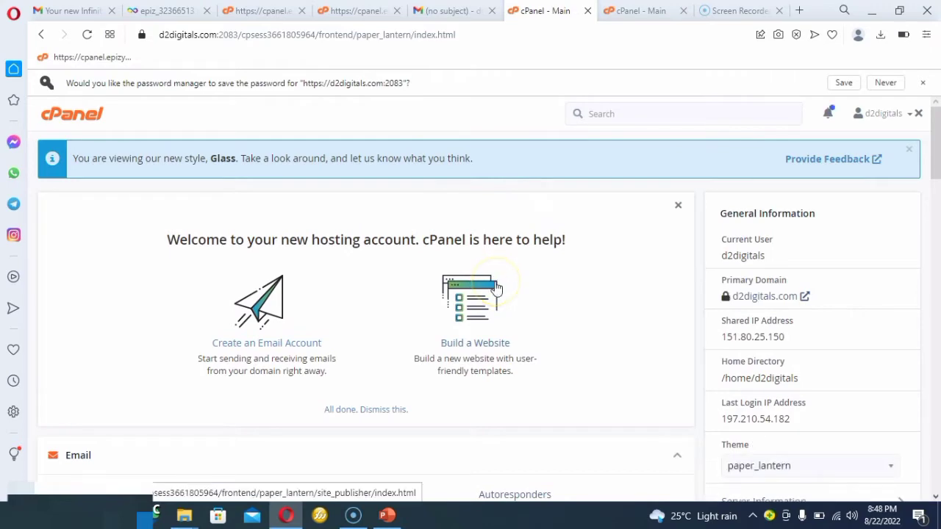
Examine the cPanel tool sections from Email through Databases, Domains, Software, Advanced and Preferences.
scroll(497, 289, down, 5)
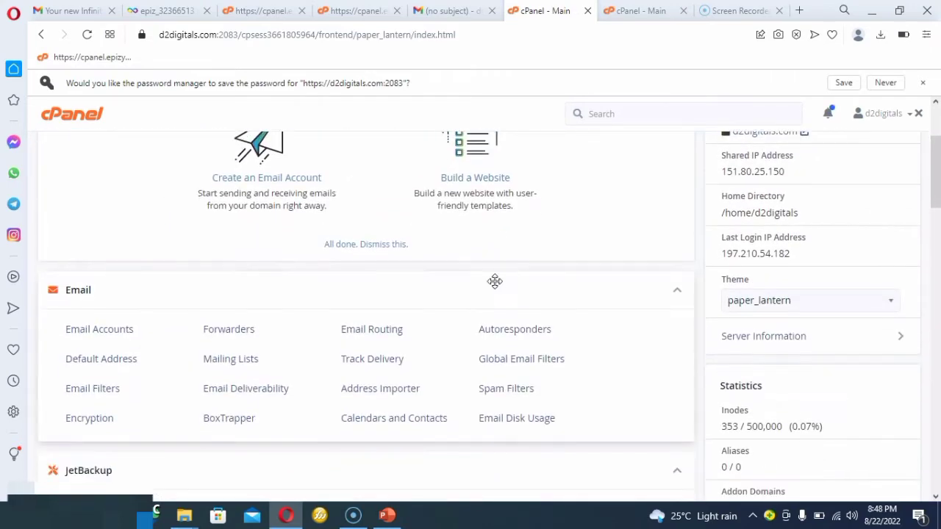
scroll(494, 281, down, 6)
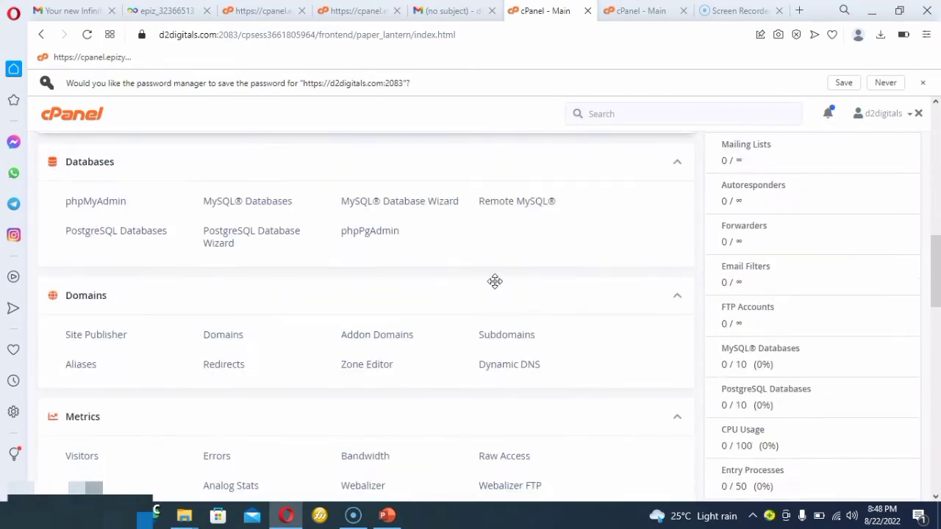
scroll(494, 282, down, 9)
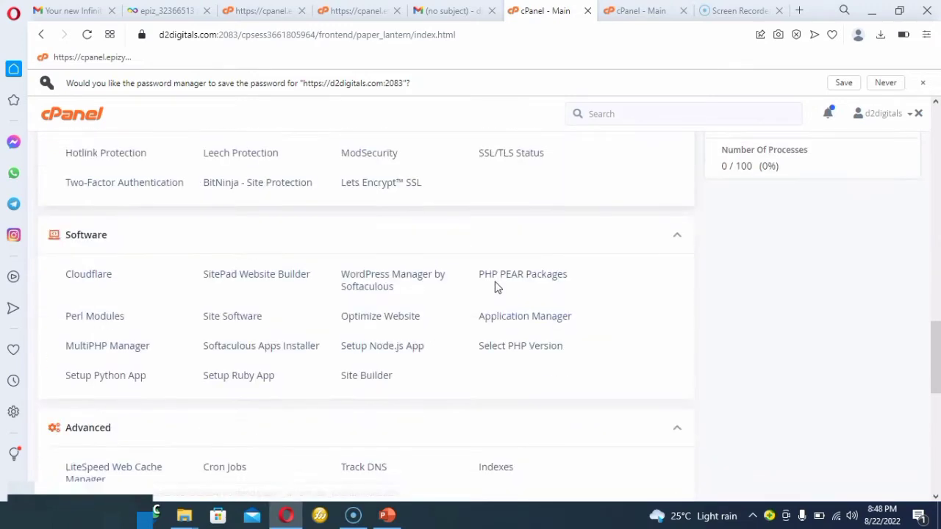
scroll(497, 289, down, 3)
scroll(495, 287, up, 6)
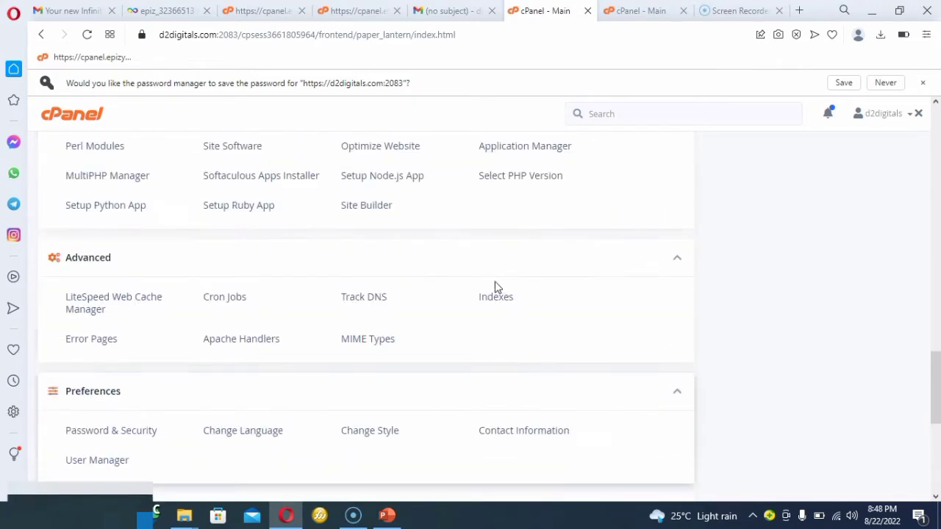
scroll(495, 287, up, 5)
click(517, 202)
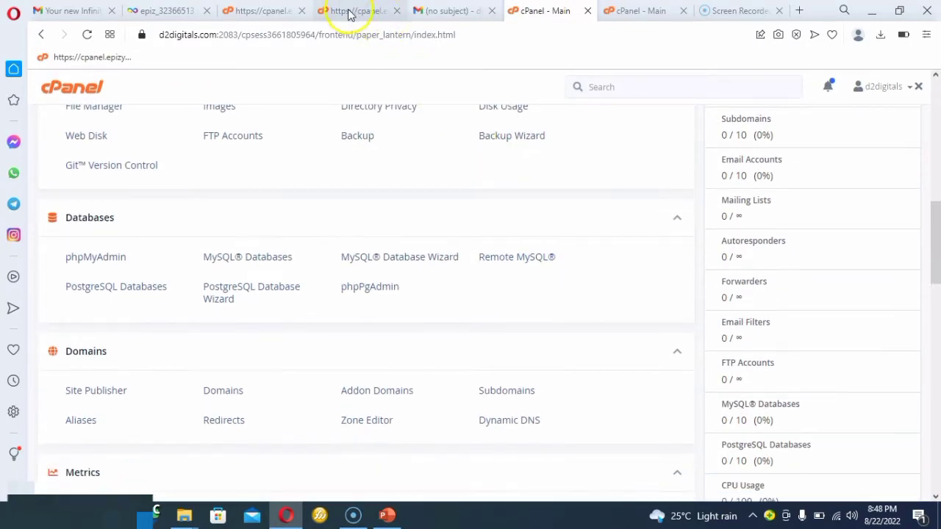
Compare the Files tools offered in VistaPanel with those in the d2digitals.com cPanel.
click(350, 13)
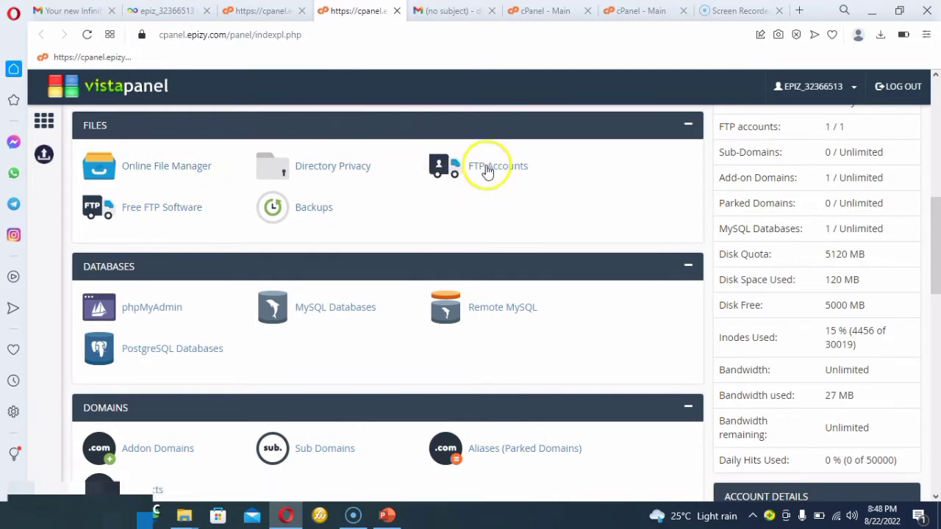
click(529, 18)
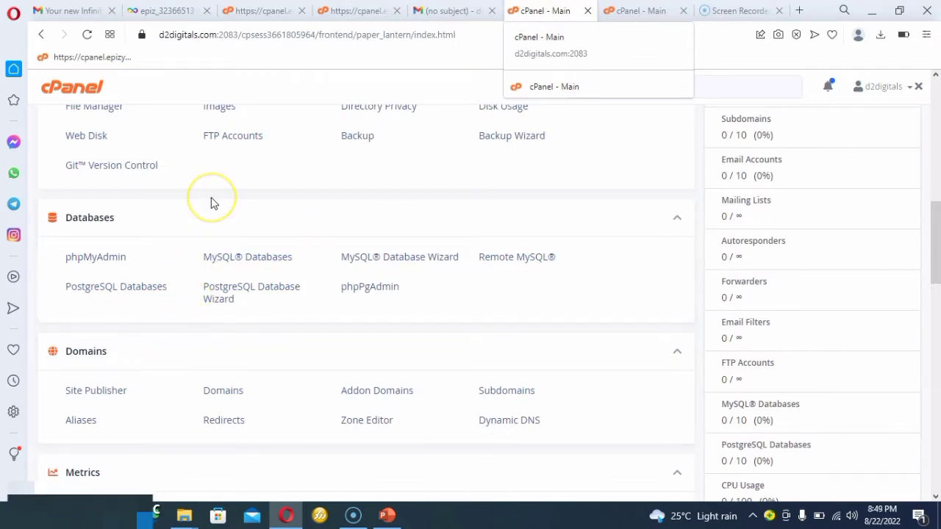
scroll(210, 203, up, 1)
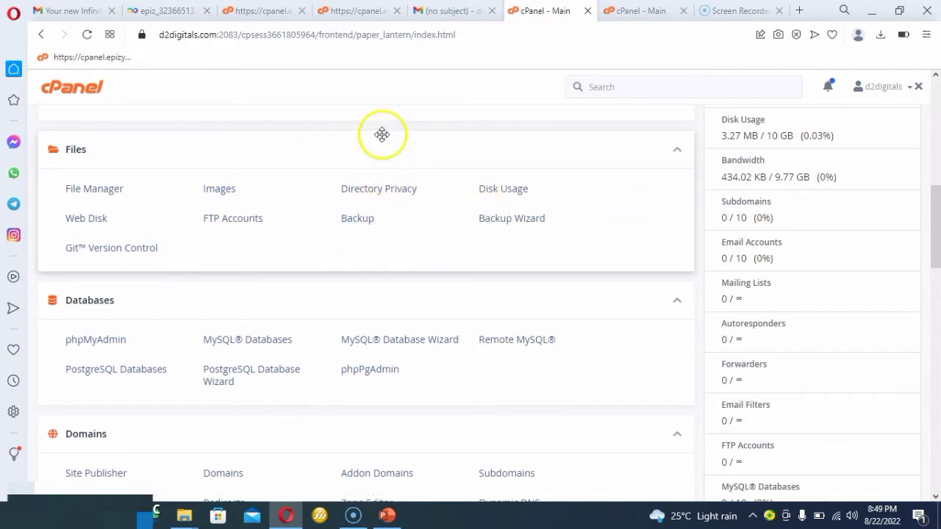
click(337, 12)
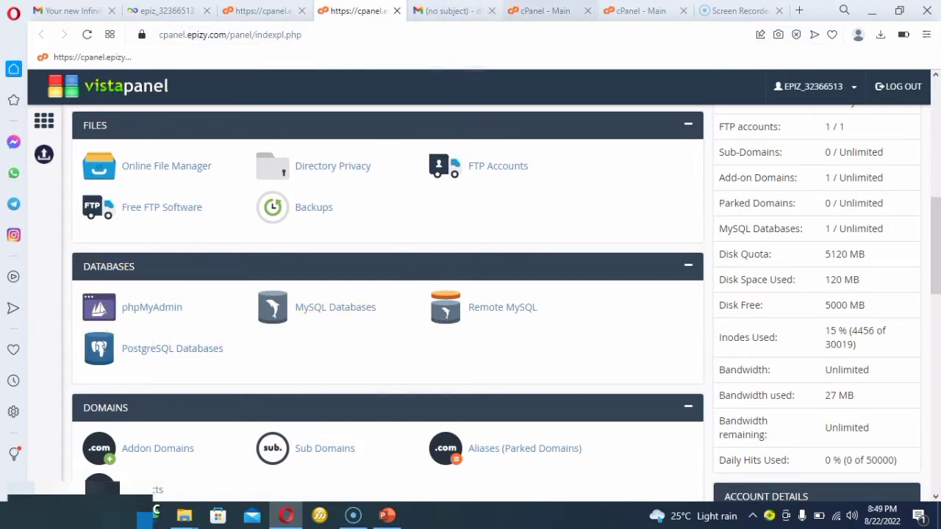
click(544, 11)
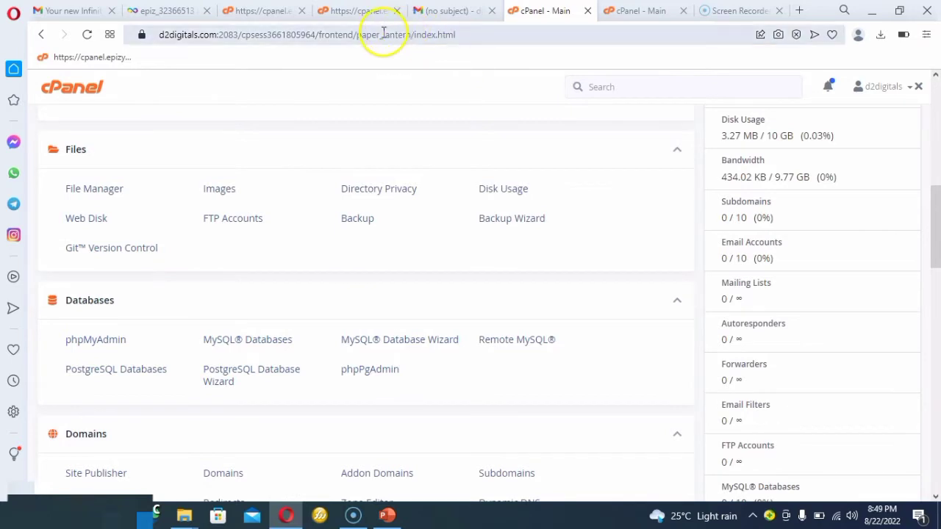
click(354, 11)
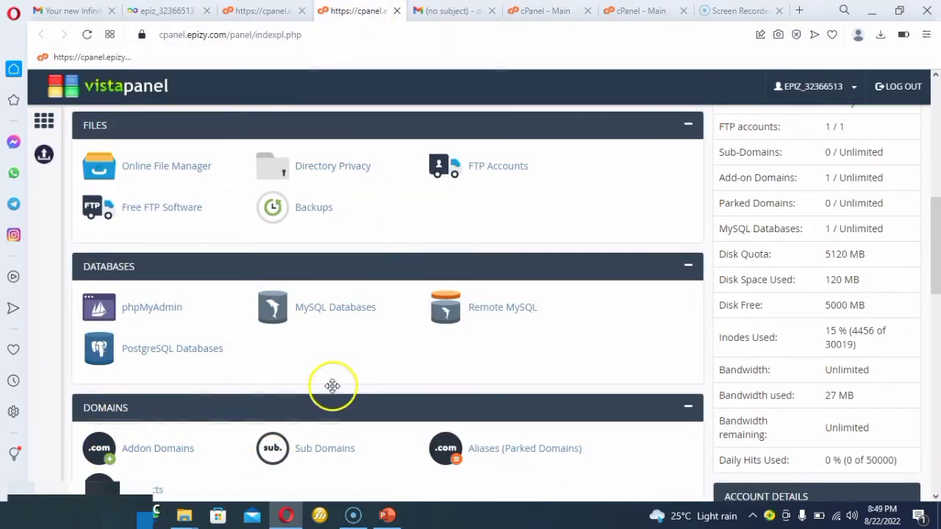
click(535, 16)
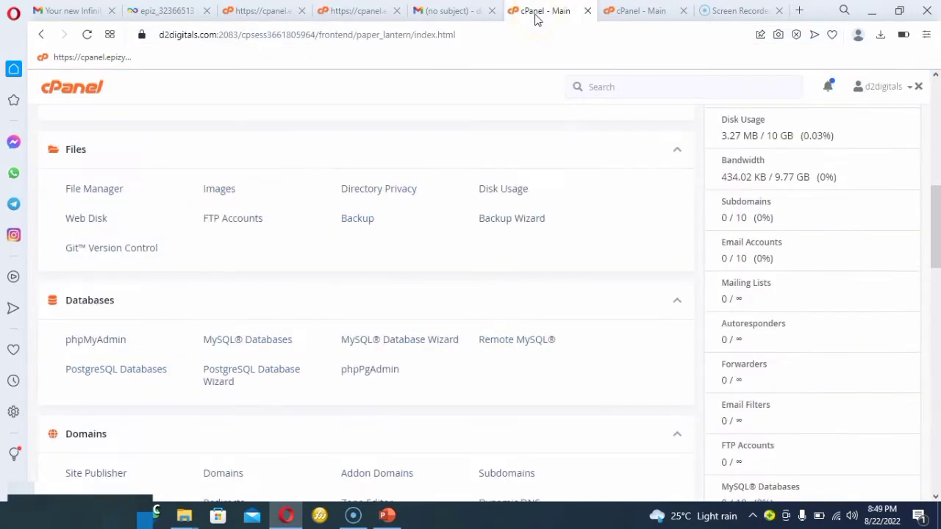
Compare the Databases and Domains sections of cPanel with those of VistaPanel.
scroll(393, 264, down, 3)
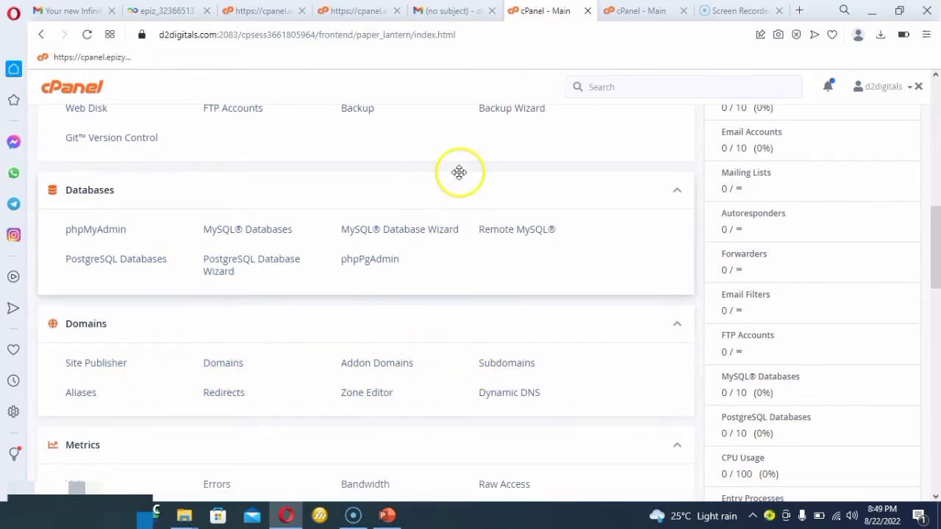
click(349, 12)
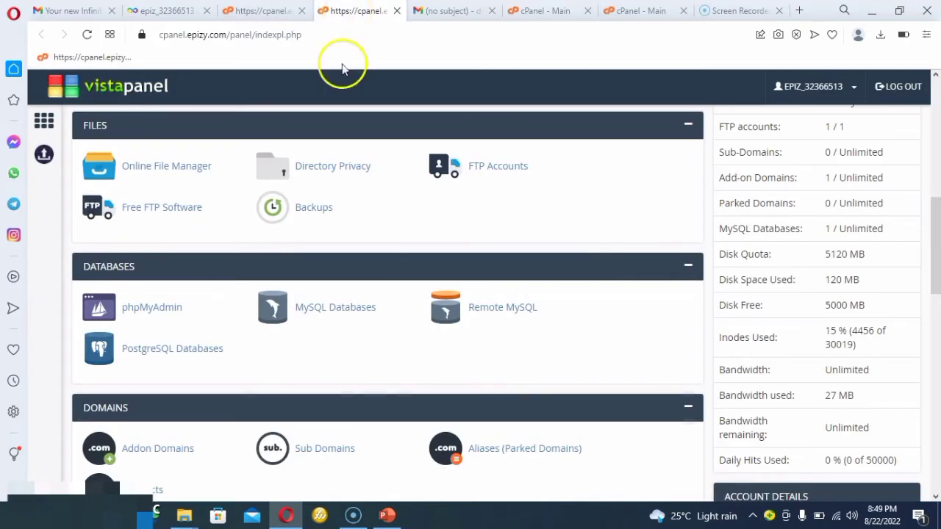
scroll(300, 292, down, 2)
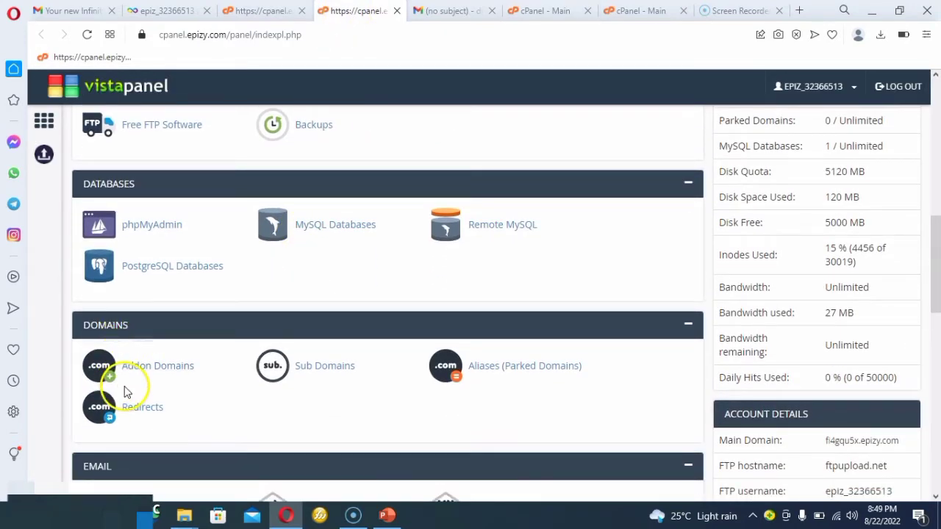
scroll(355, 382, down, 4)
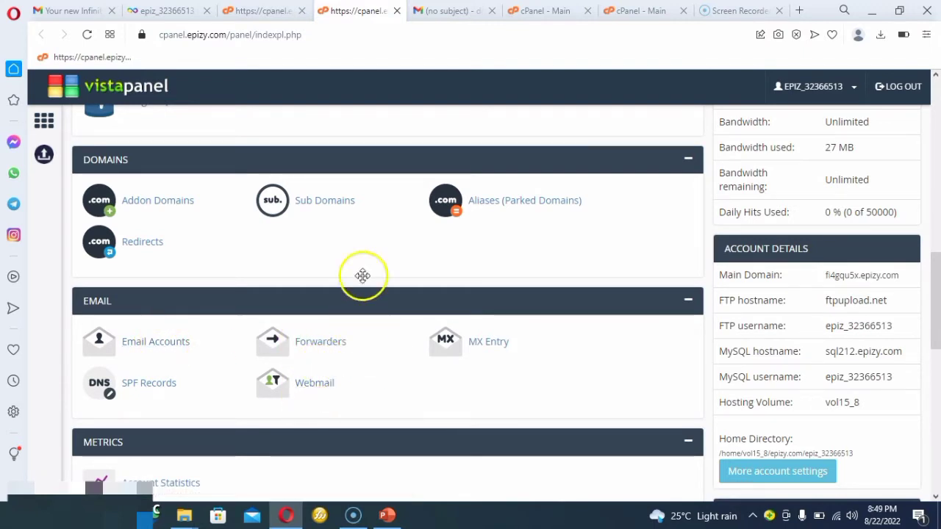
click(542, 13)
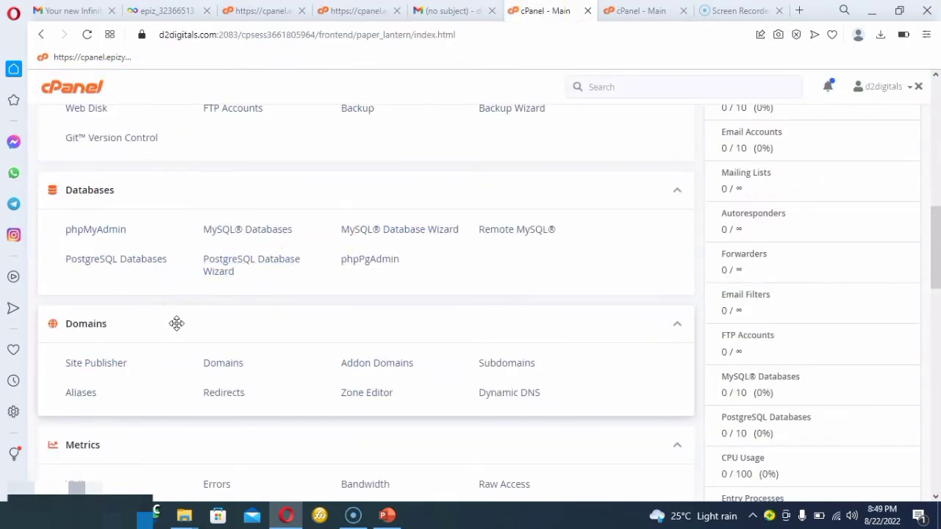
Examine the remaining cPanel sections down to Preferences and SitePad, and return to the Email tools.
scroll(176, 324, down, 5)
scroll(177, 329, down, 5)
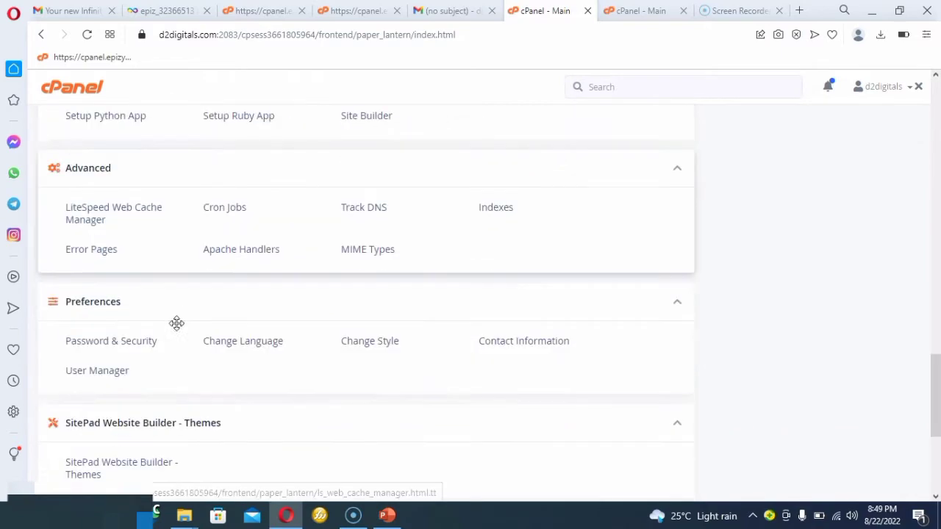
scroll(176, 329, down, 3)
scroll(176, 329, up, 6)
scroll(176, 329, up, 8)
scroll(176, 324, up, 6)
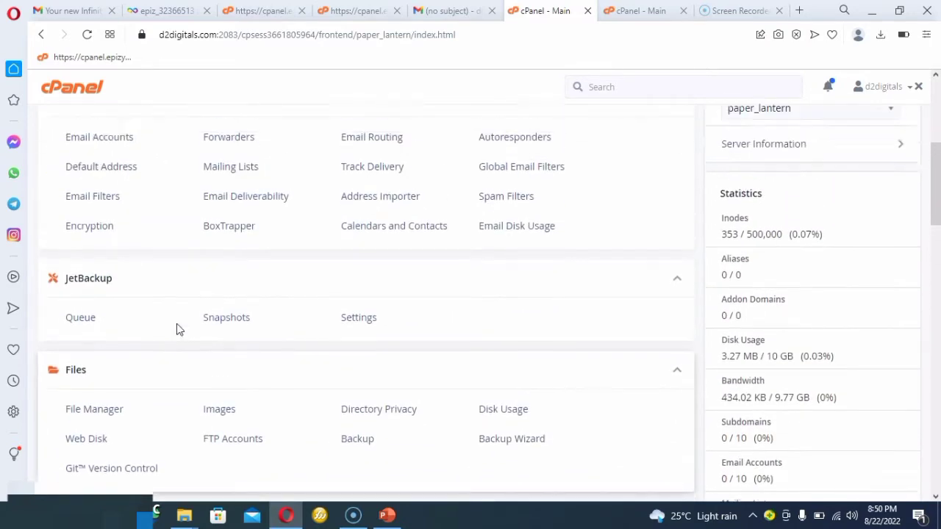
scroll(176, 329, up, 2)
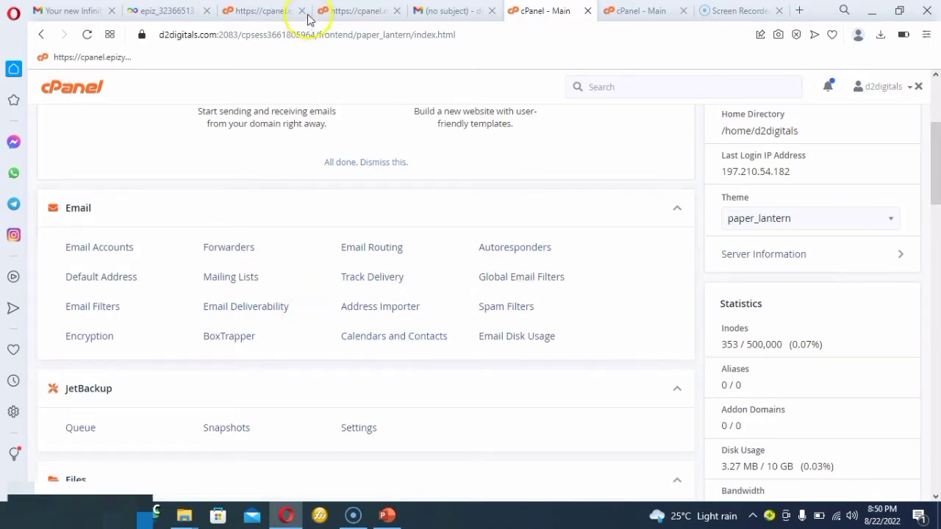
Compare VistaPanel's Email and Preferences sections with cPanel's Email tools and General Information.
click(351, 12)
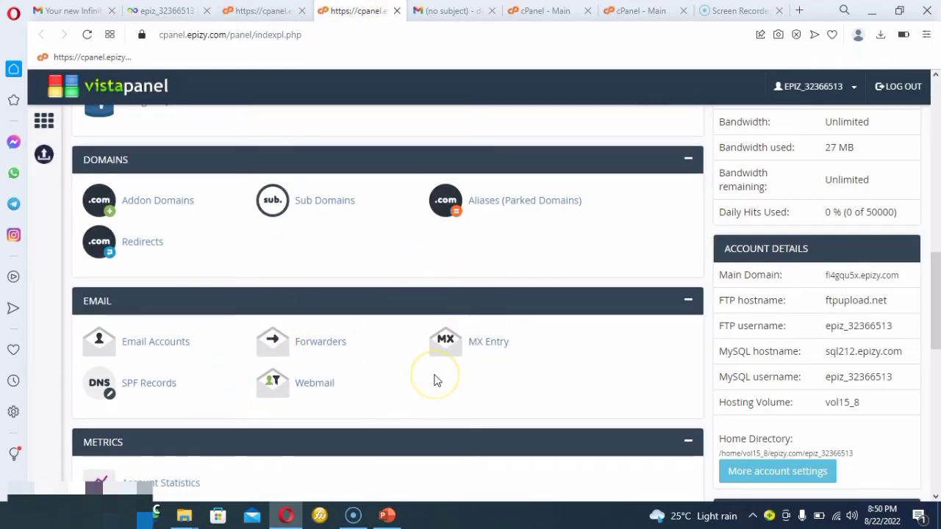
scroll(433, 380, down, 3)
scroll(434, 380, up, 2)
scroll(434, 380, up, 7)
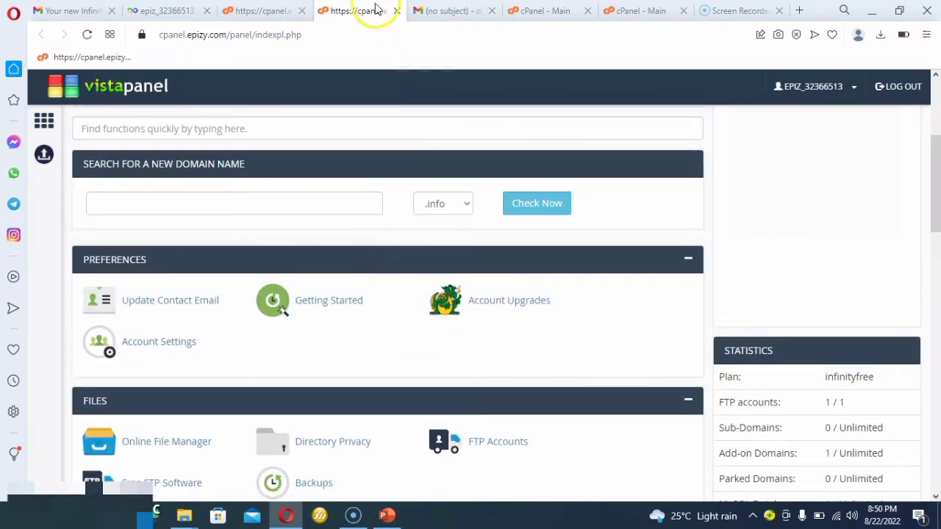
click(530, 11)
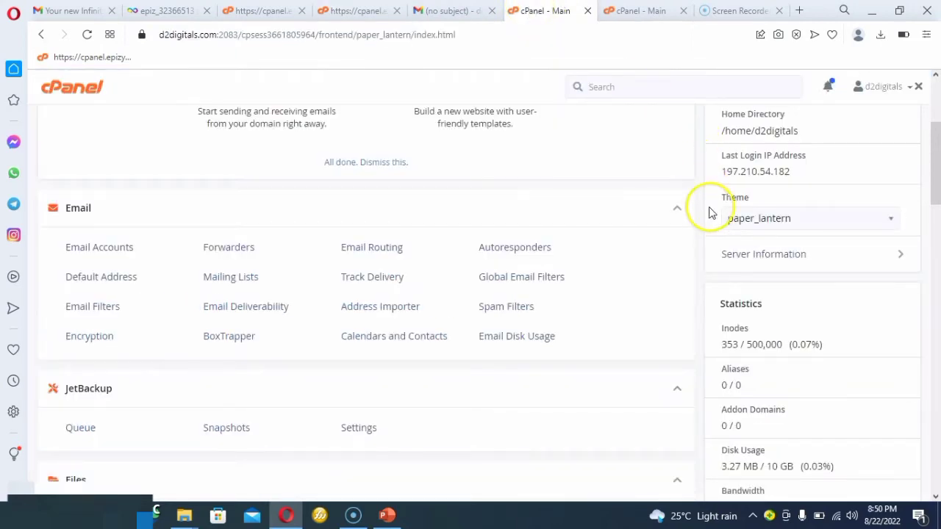
scroll(750, 176, up, 3)
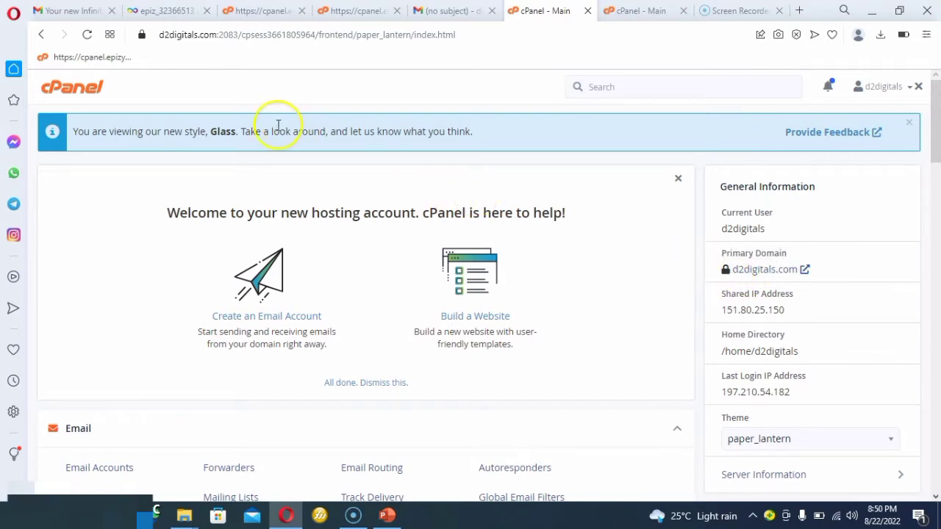
Show the site information for the VistaPanel page to check its connection security.
click(336, 11)
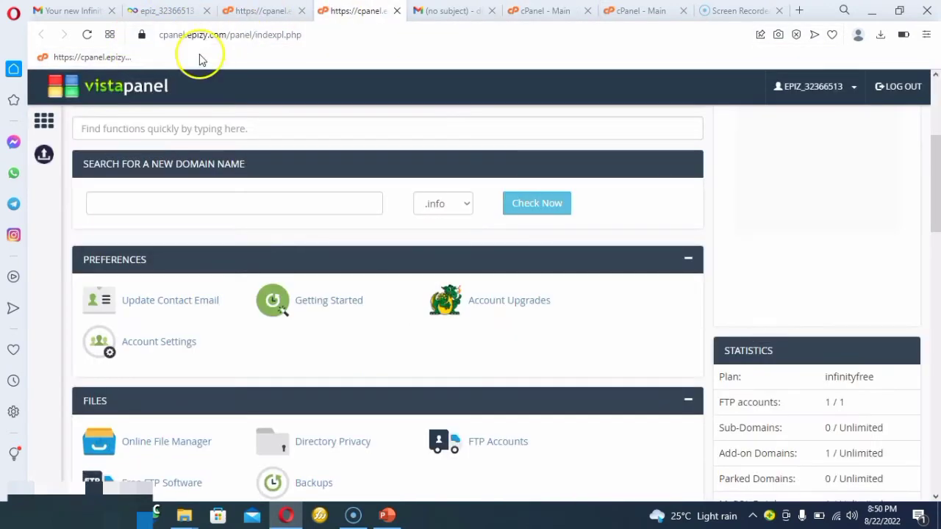
click(142, 37)
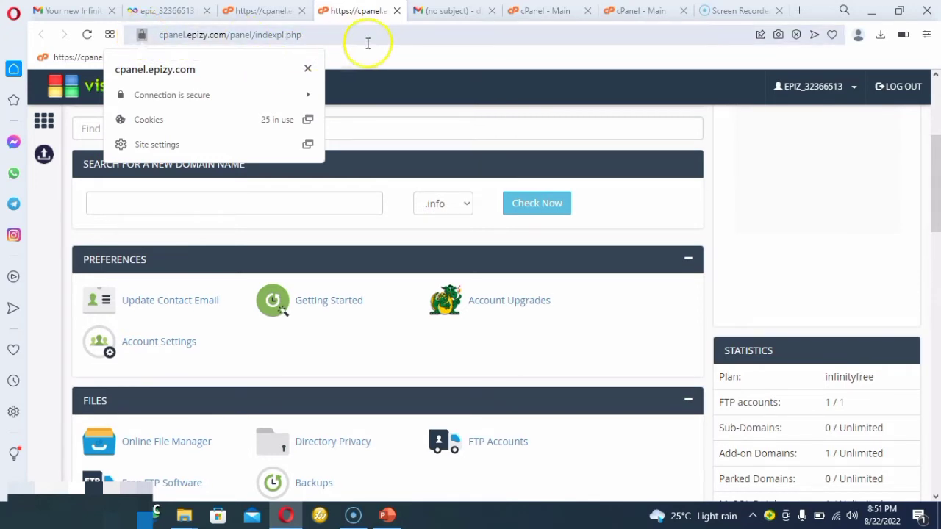
Examine VistaPanel's Statistics and Account Details alongside its tool sections, and view the free website's start page.
click(544, 13)
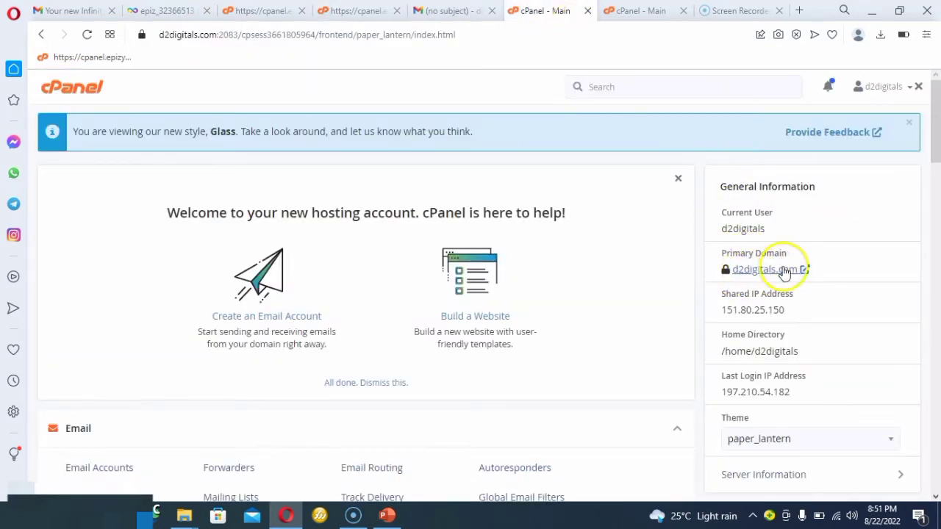
click(253, 13)
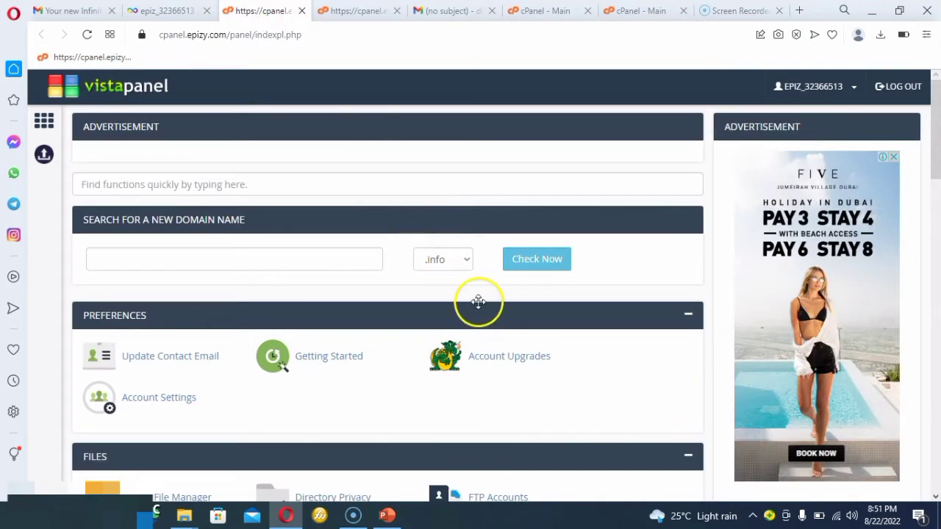
scroll(477, 302, down, 1)
scroll(477, 305, down, 5)
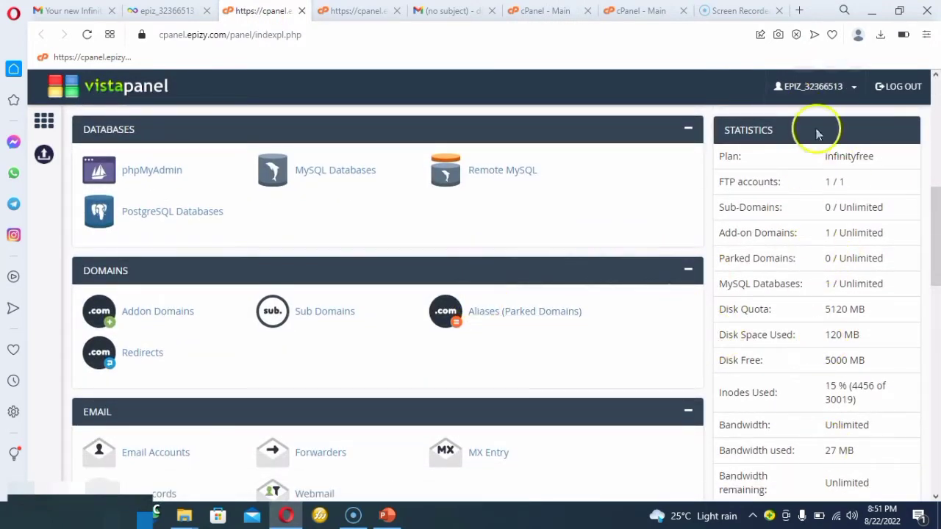
scroll(813, 344, down, 4)
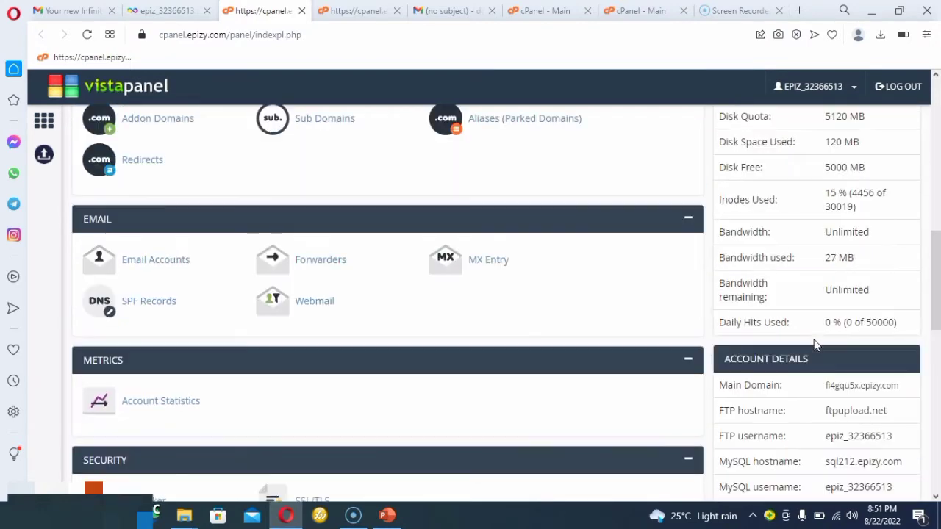
scroll(814, 344, down, 1)
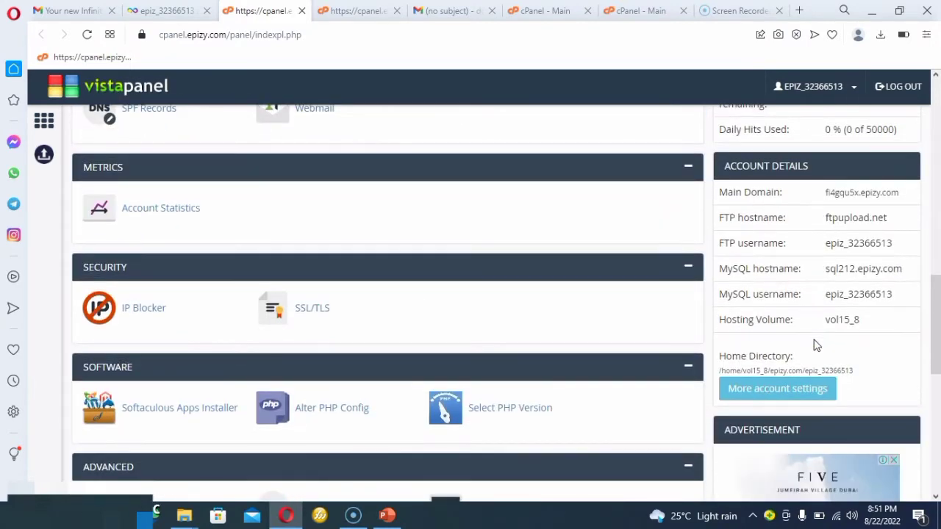
scroll(615, 315, up, 5)
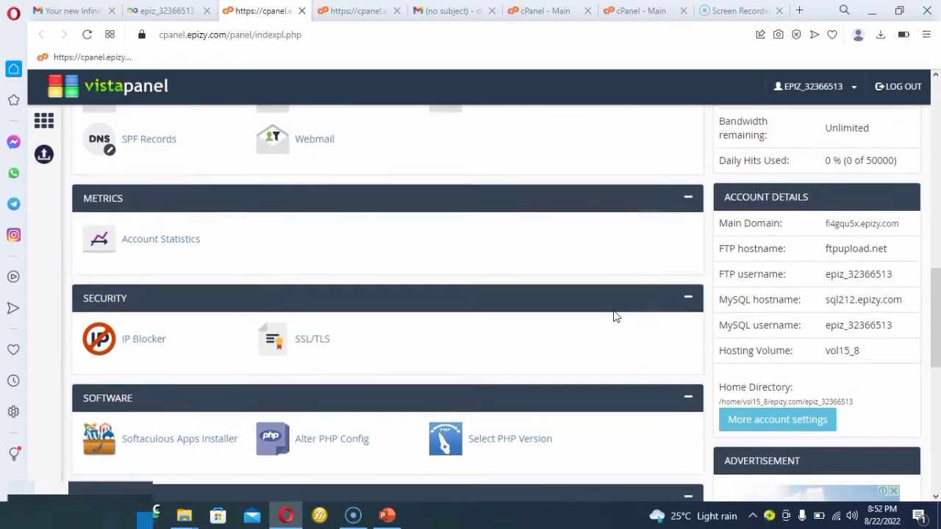
scroll(615, 315, up, 3)
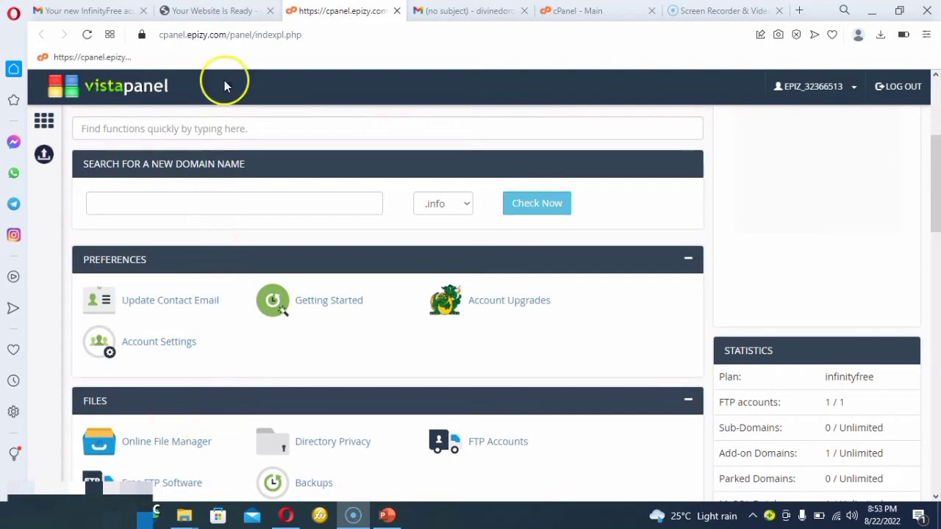
click(229, 10)
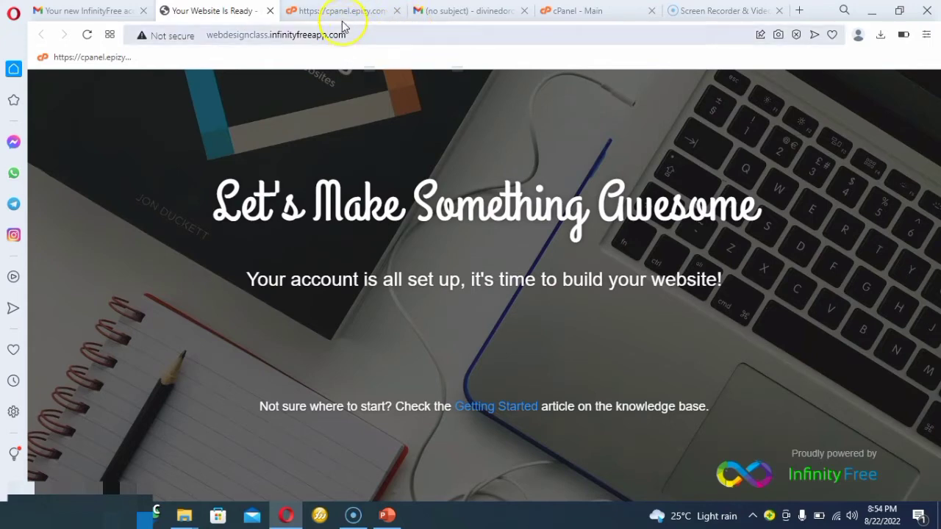
Search cPanel's tools for "let" and open Let's Encrypt SSL.
click(559, 15)
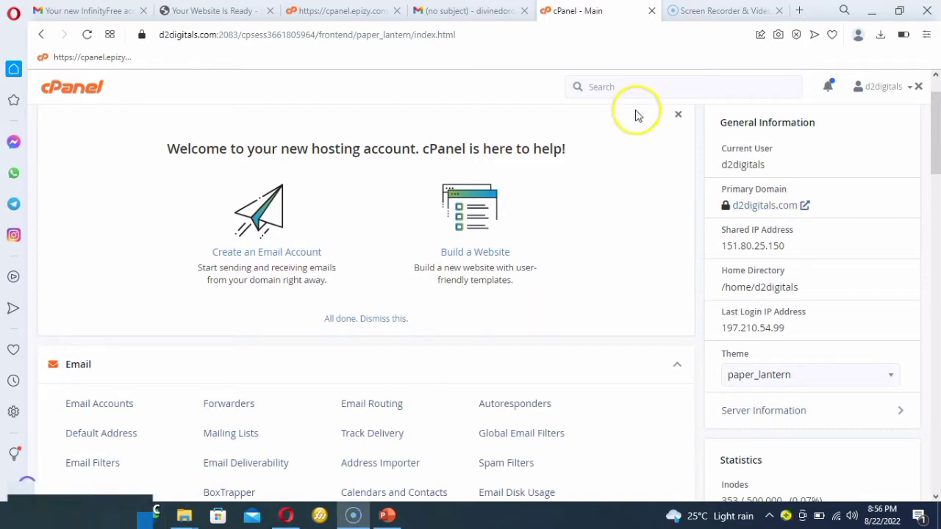
click(633, 83)
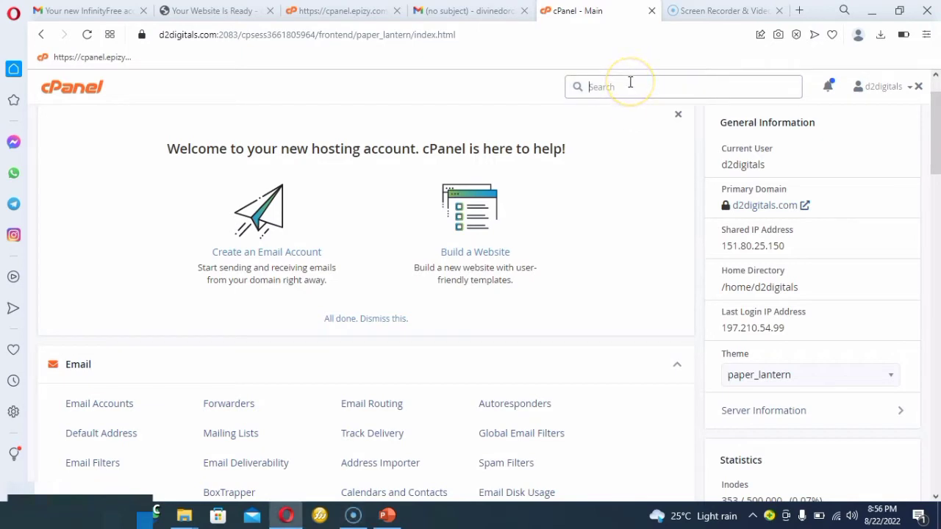
text(let)
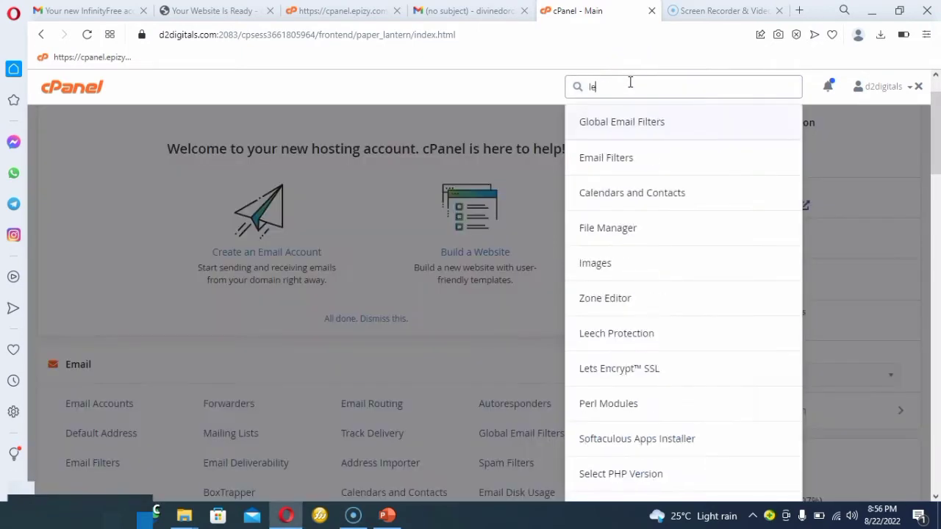
click(622, 122)
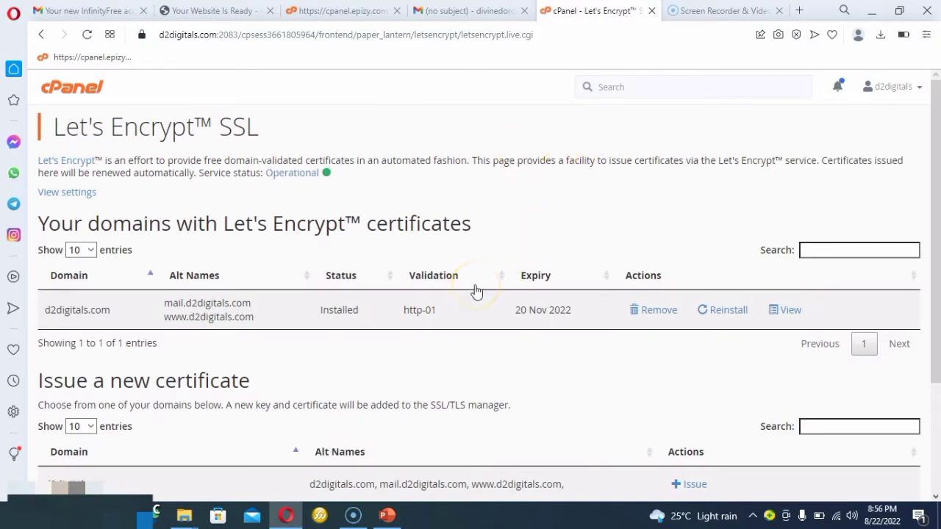
Issue a new Let's Encrypt certificate for d2digitals.com and its mail and www aliases using http-01 validation.
scroll(476, 292, down, 2)
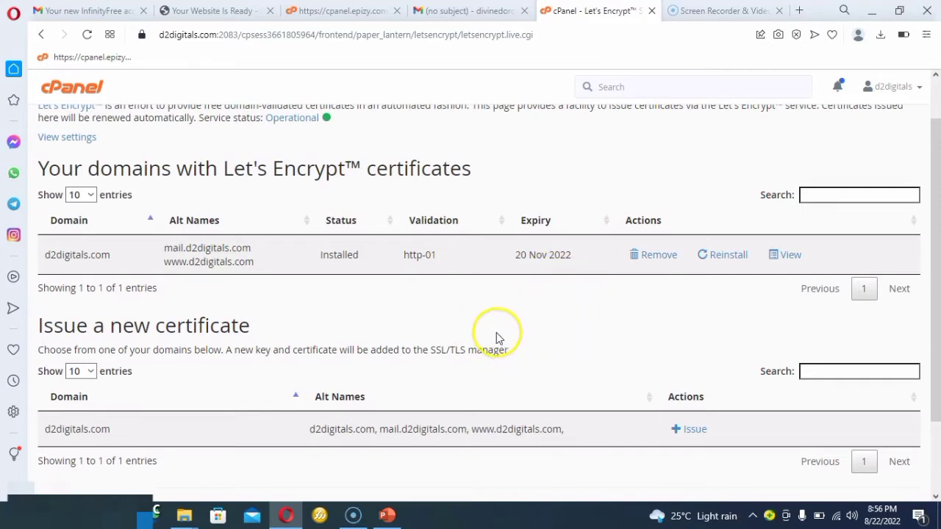
scroll(507, 298, down, 1)
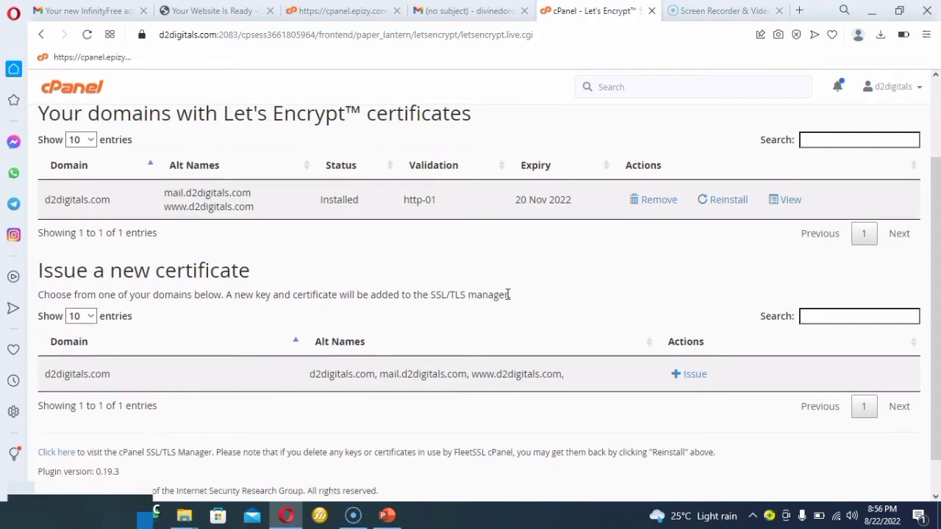
scroll(507, 294, down, 1)
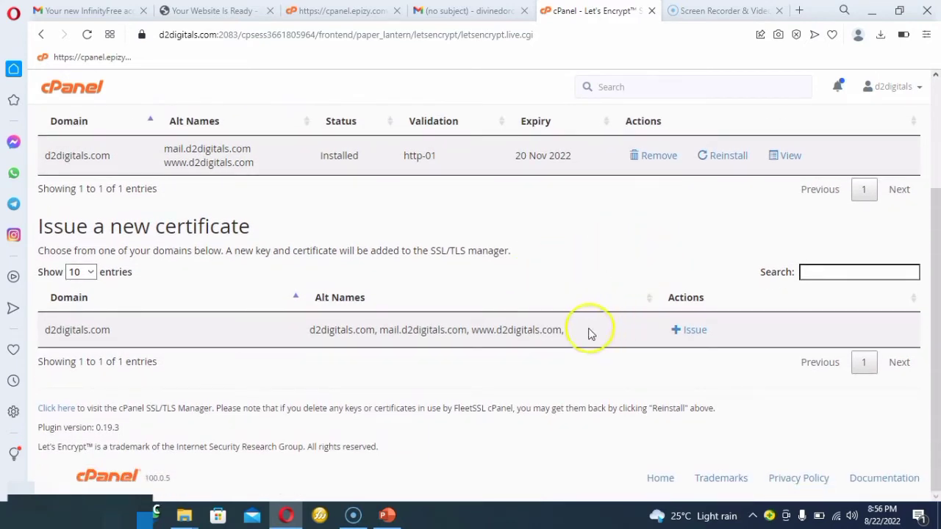
click(691, 335)
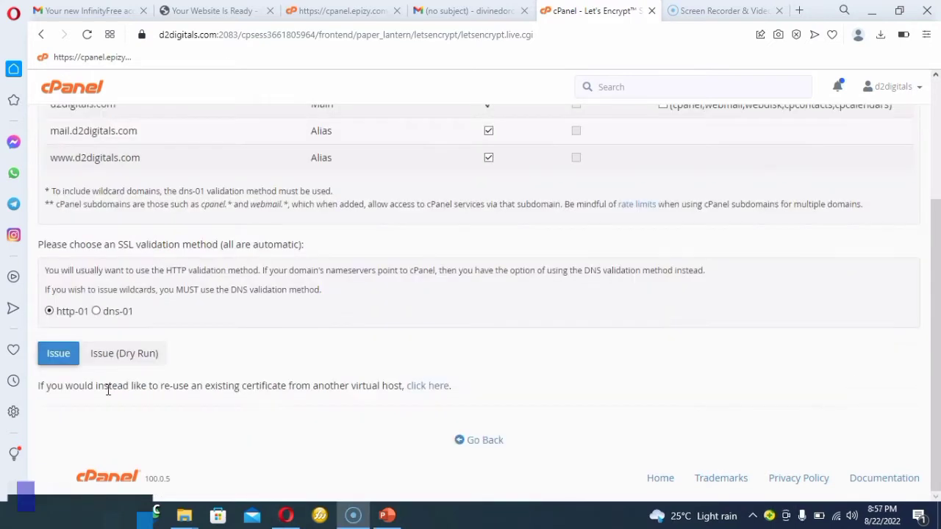
click(57, 356)
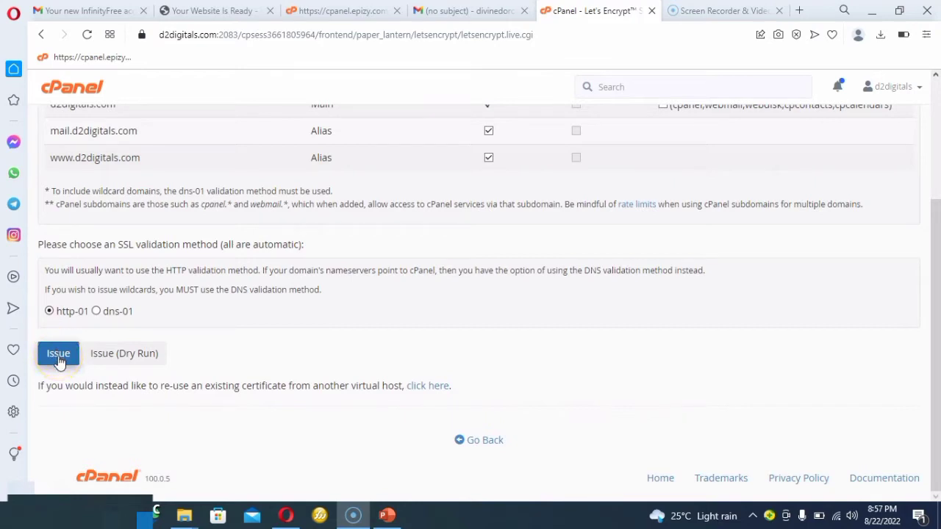
click(59, 355)
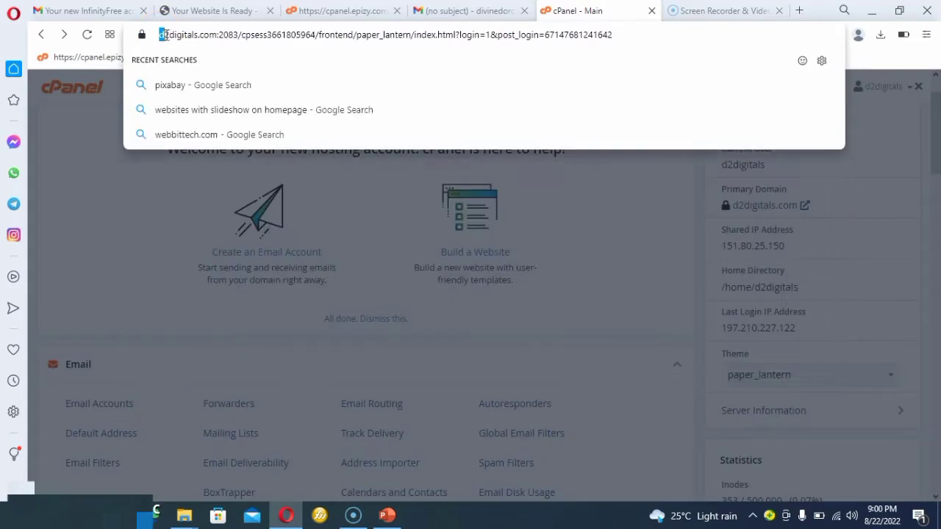
drag(160, 34, 197, 37)
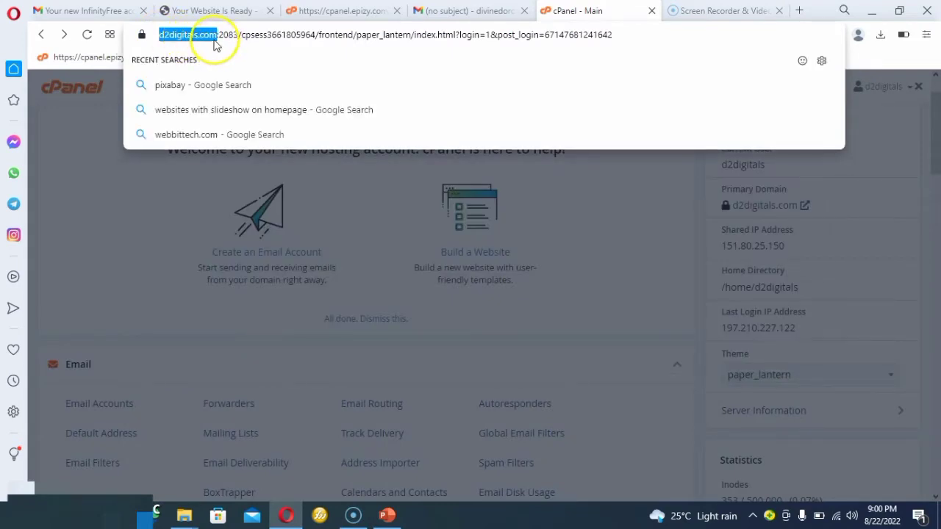
right_click(214, 42)
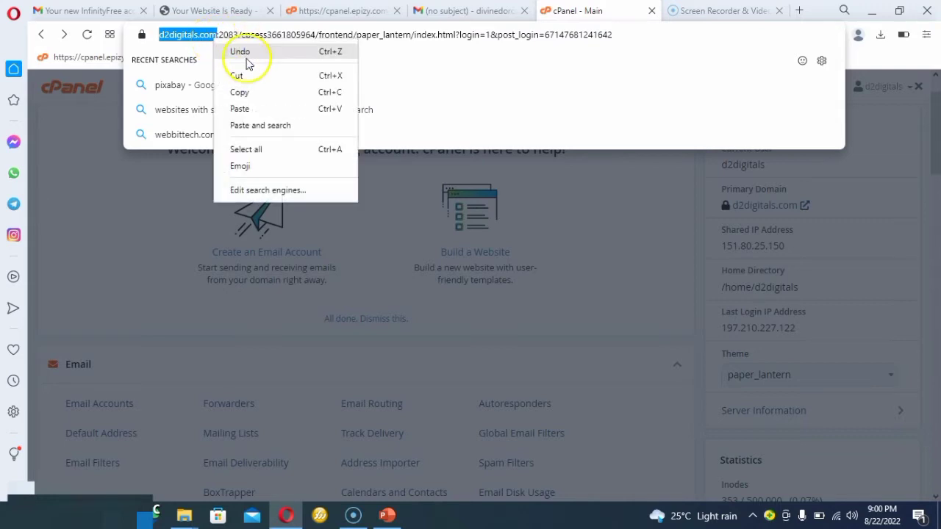
click(242, 92)
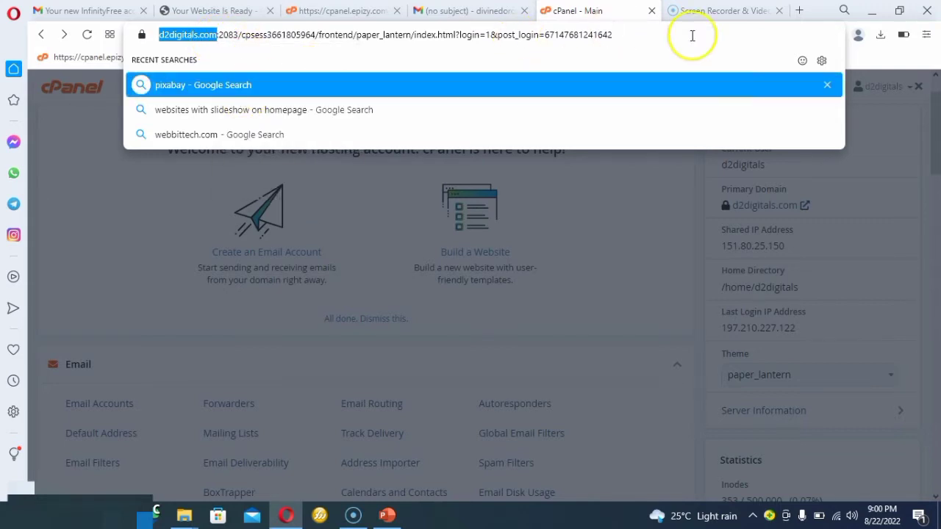
click(798, 10)
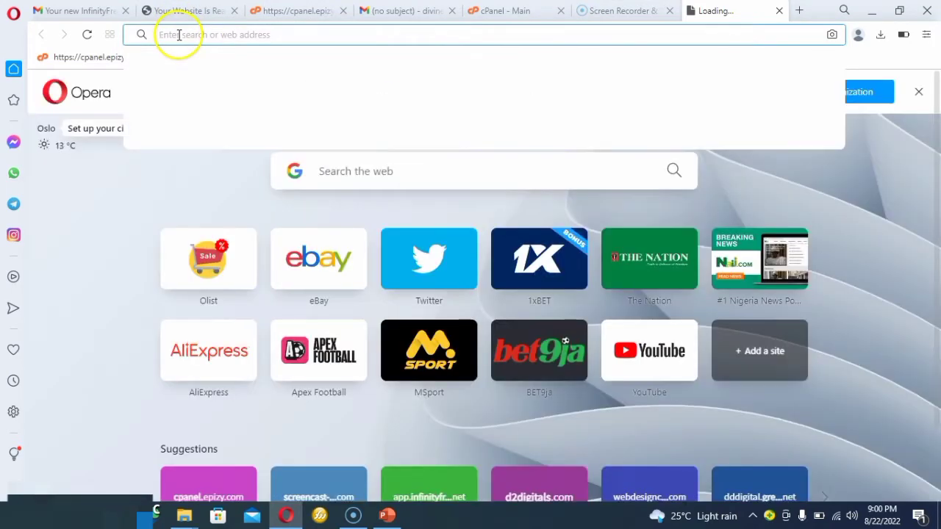
right_click(178, 35)
click(208, 105)
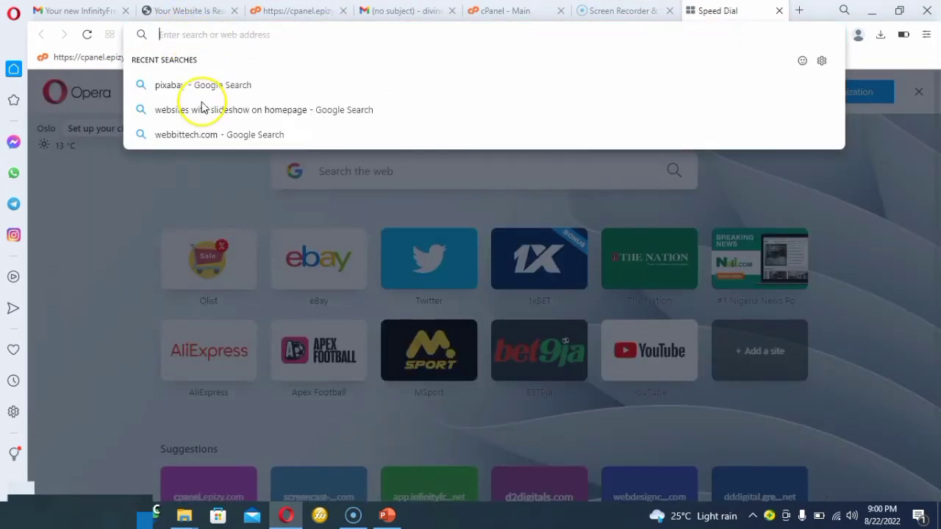
text(//d2digitals.com/)
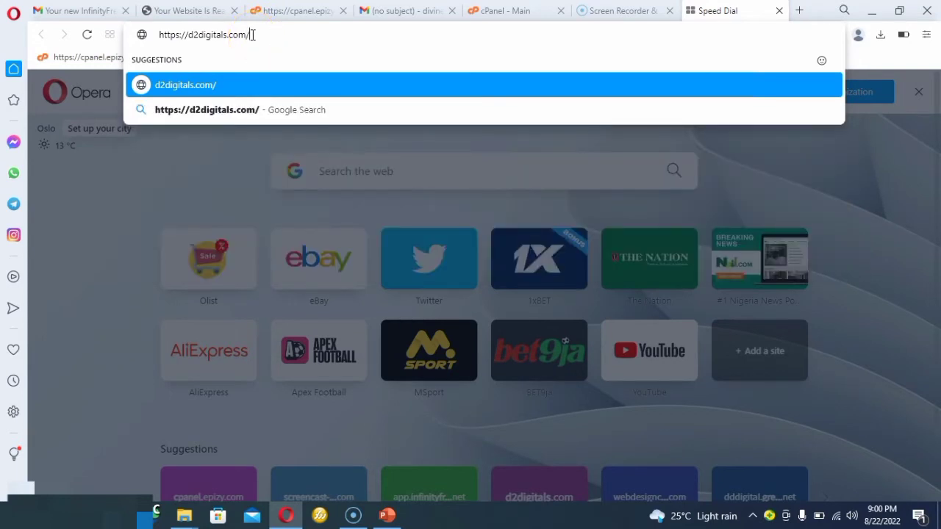
text(web)
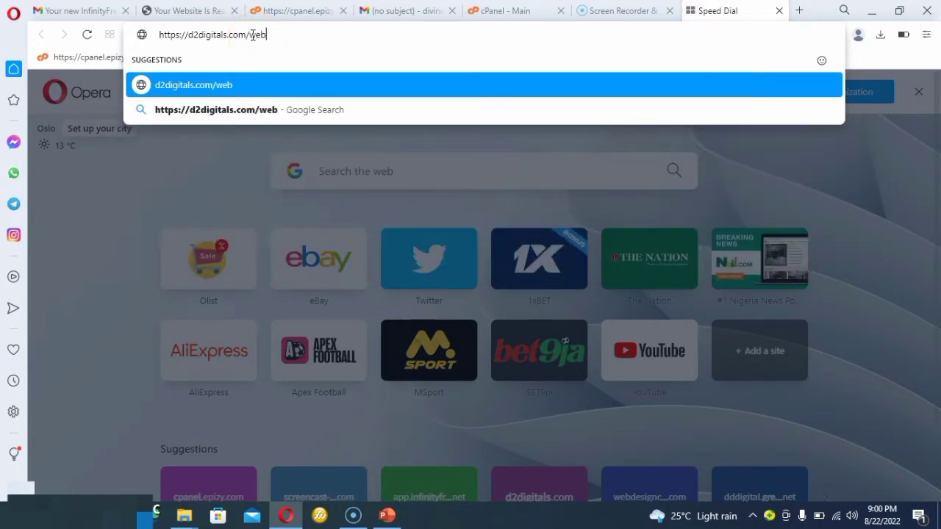
text(mail)
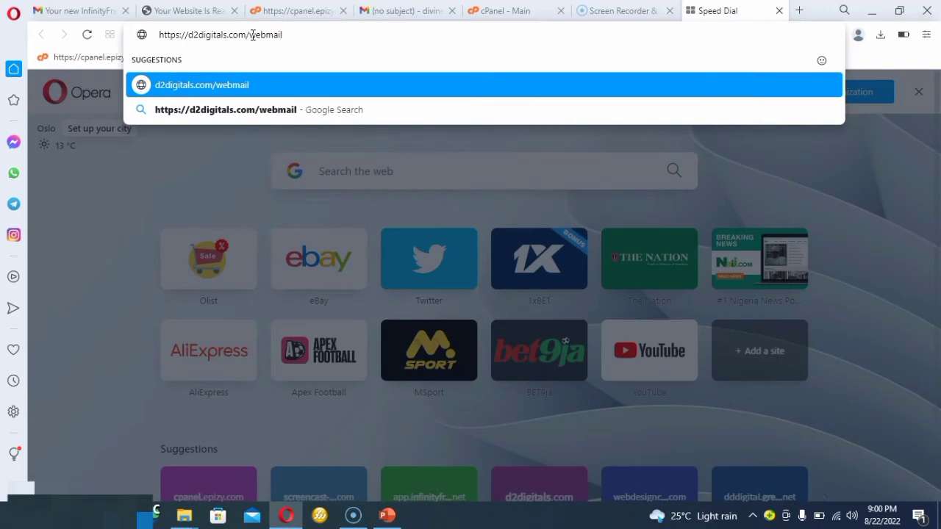
key(Return)
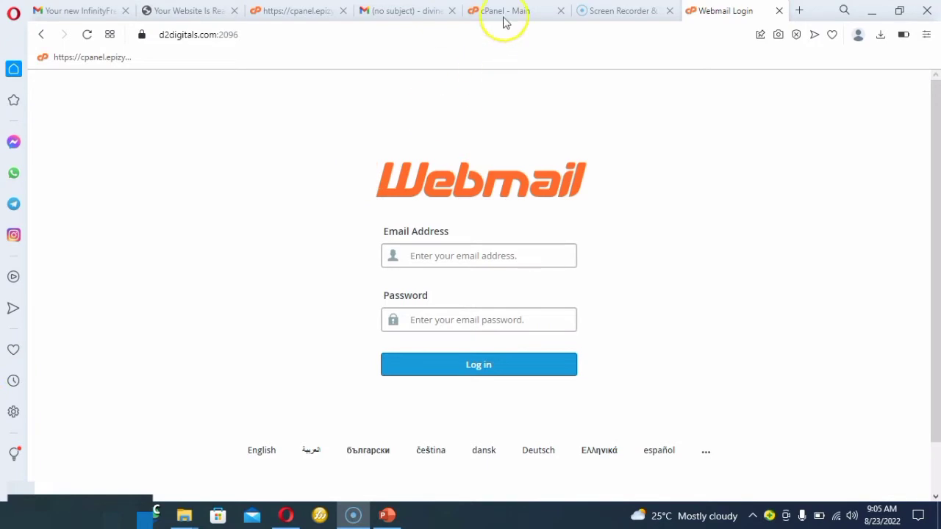
Start a new email account in cPanel's Email Accounts and enter "inform" as its username.
click(525, 13)
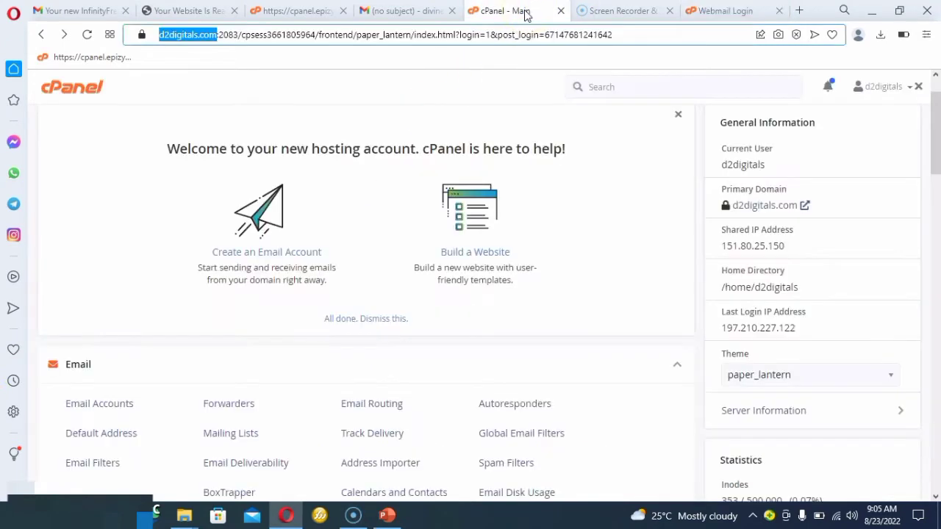
click(102, 407)
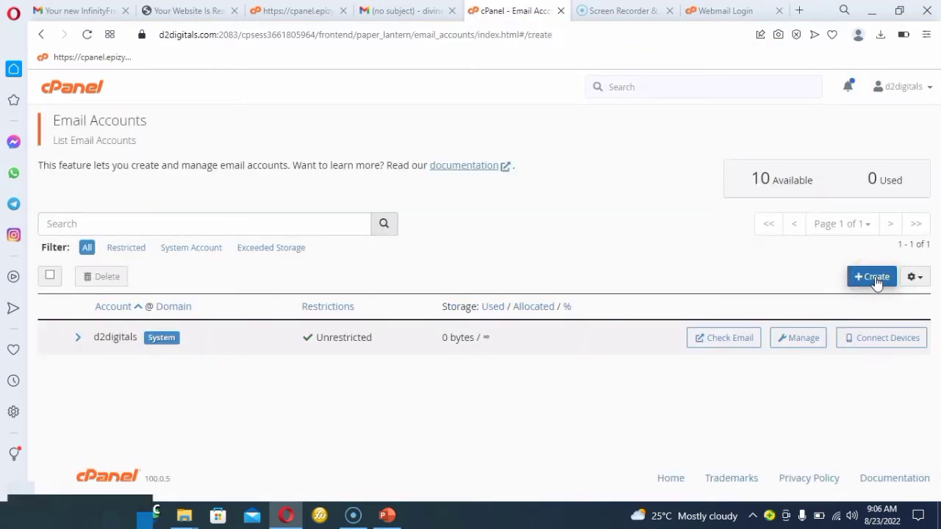
click(874, 277)
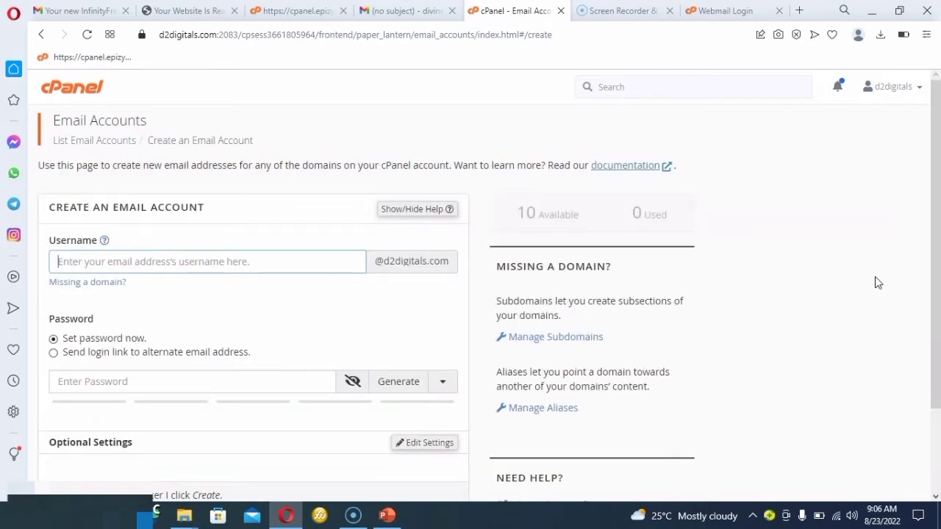
click(303, 263)
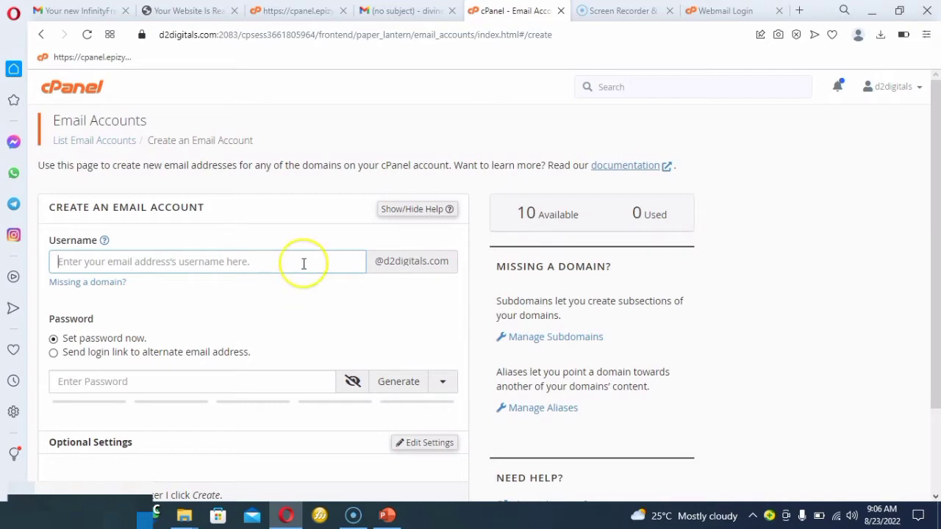
text(inform)
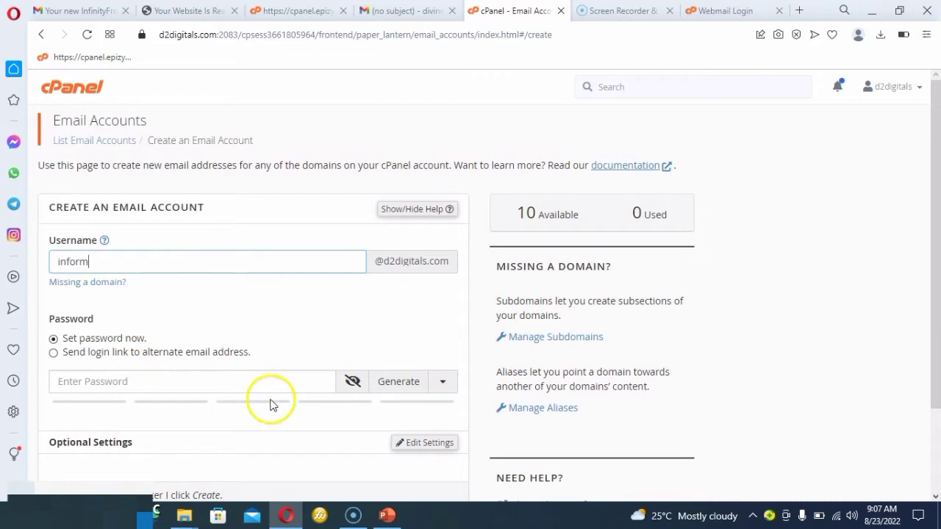
Generate and copy a password for the new email account, and create the account with the username "infor".
click(416, 388)
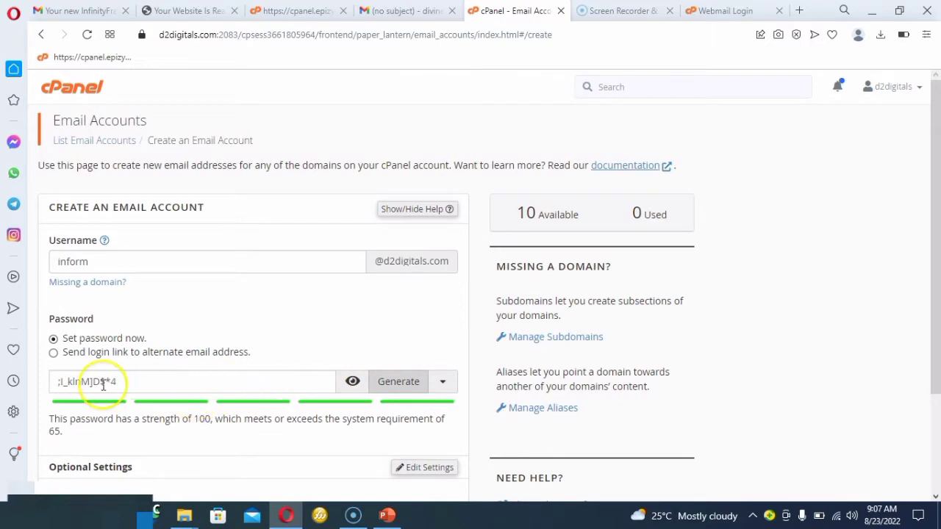
drag(53, 382, 131, 385)
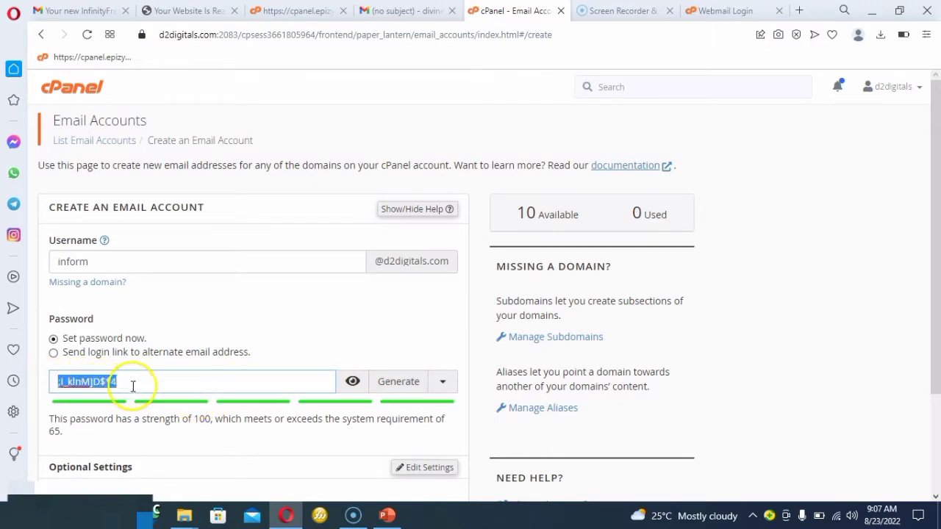
right_click(108, 383)
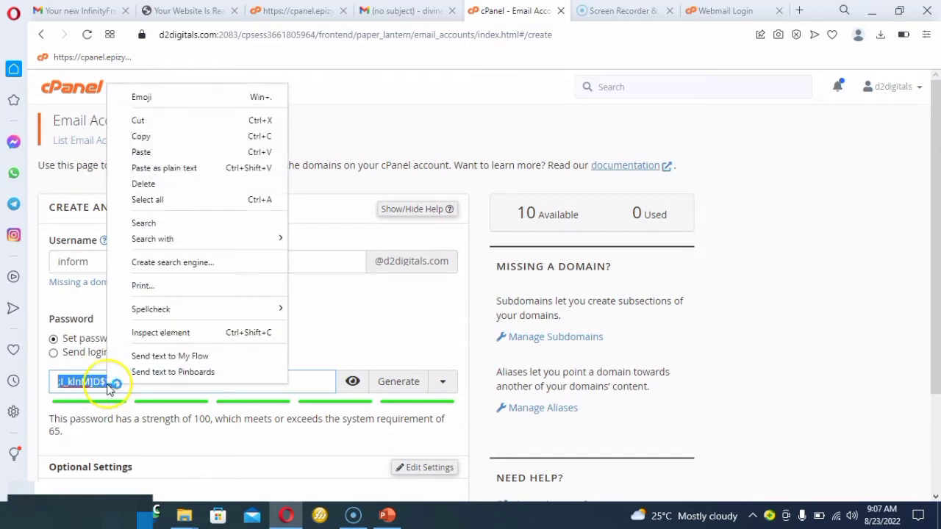
click(167, 136)
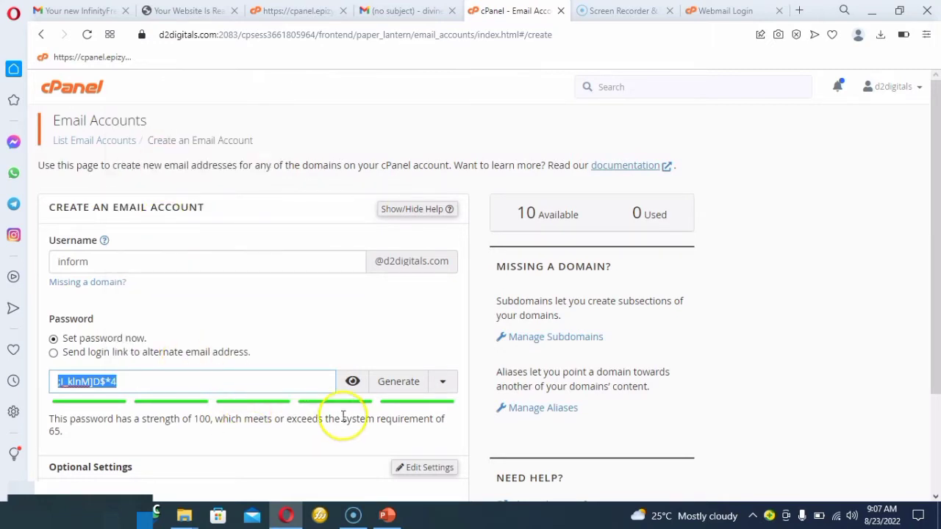
click(299, 423)
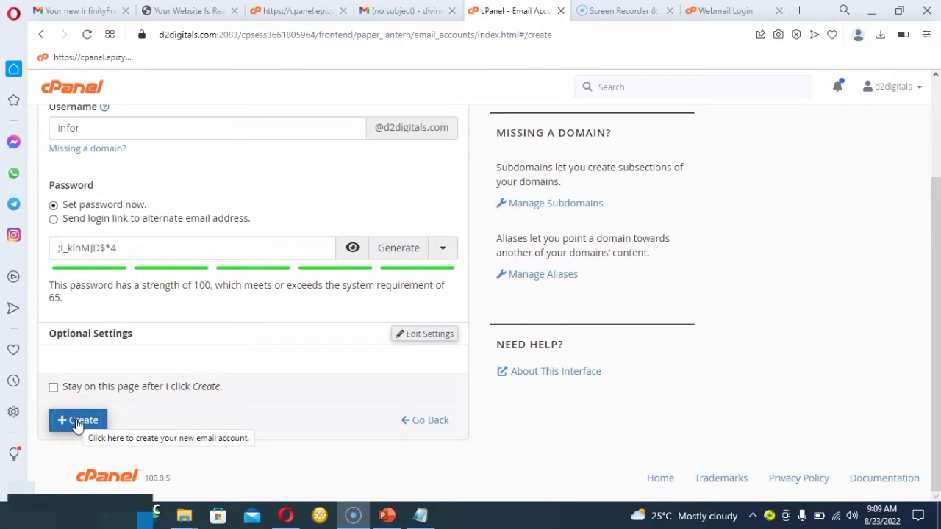
click(77, 423)
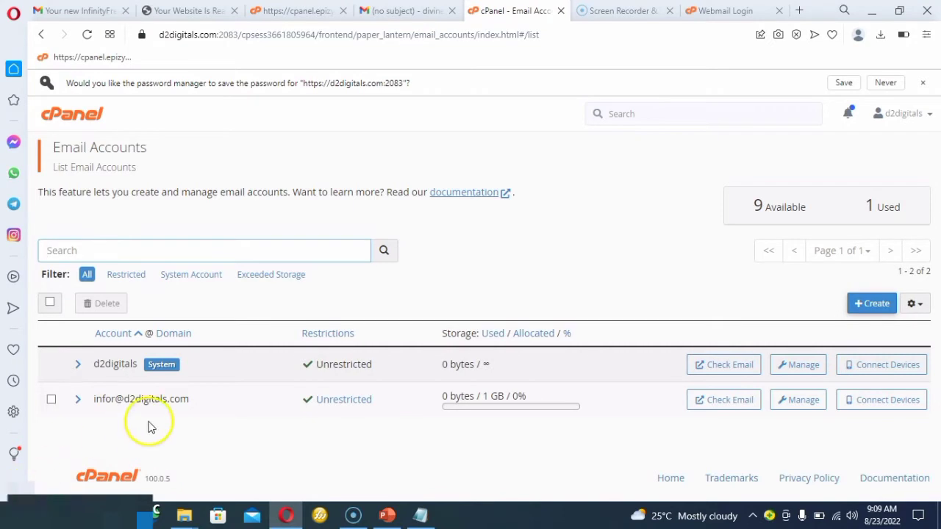
Paste the copied account password into the password field of the Webmail login page.
click(726, 12)
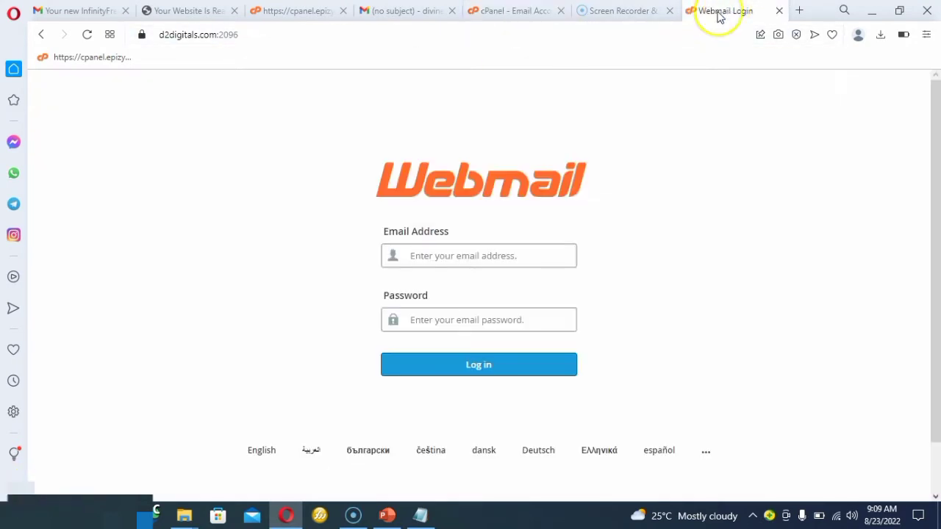
right_click(421, 313)
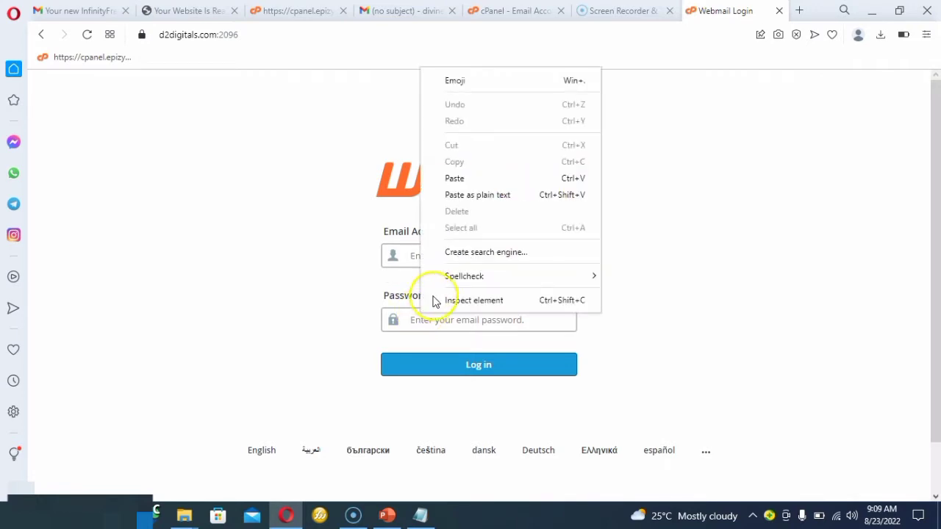
click(475, 179)
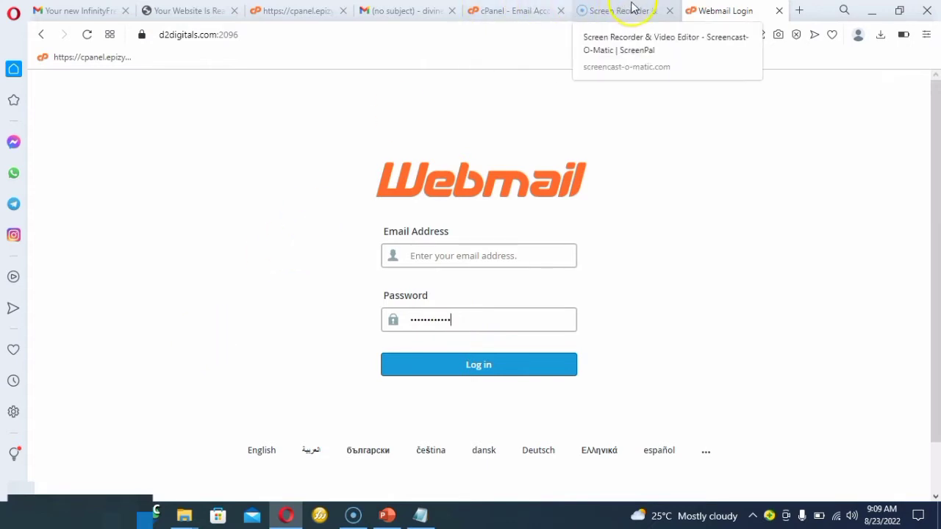
Copy the new account's email address from cPanel's list of email accounts.
click(512, 12)
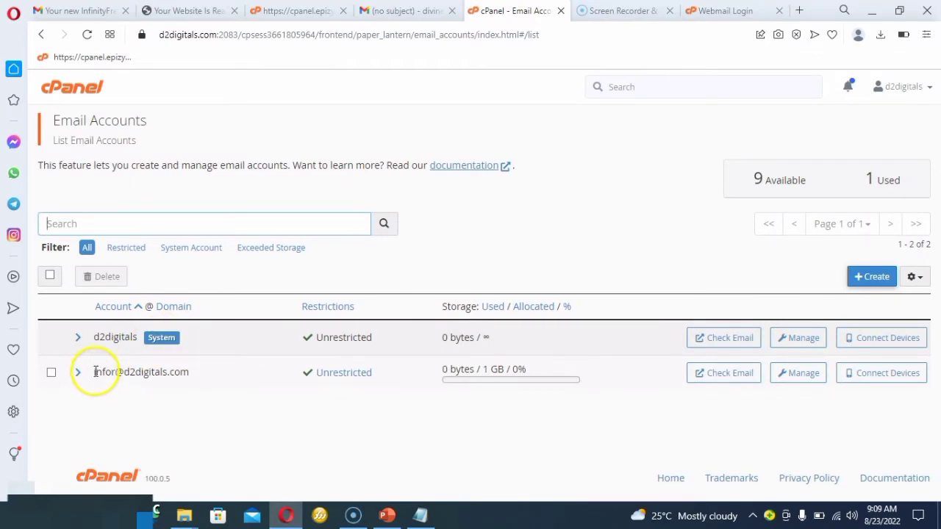
drag(95, 371, 195, 390)
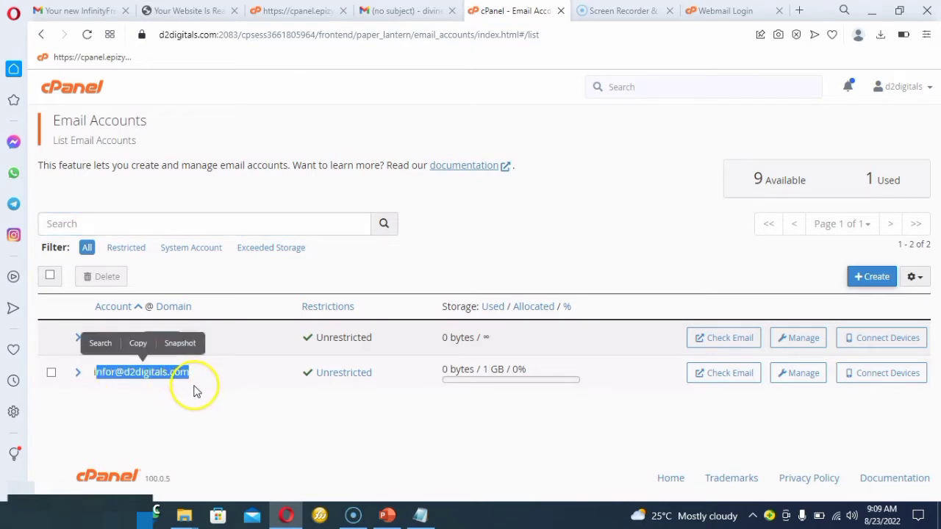
click(95, 371)
drag(95, 372, 204, 384)
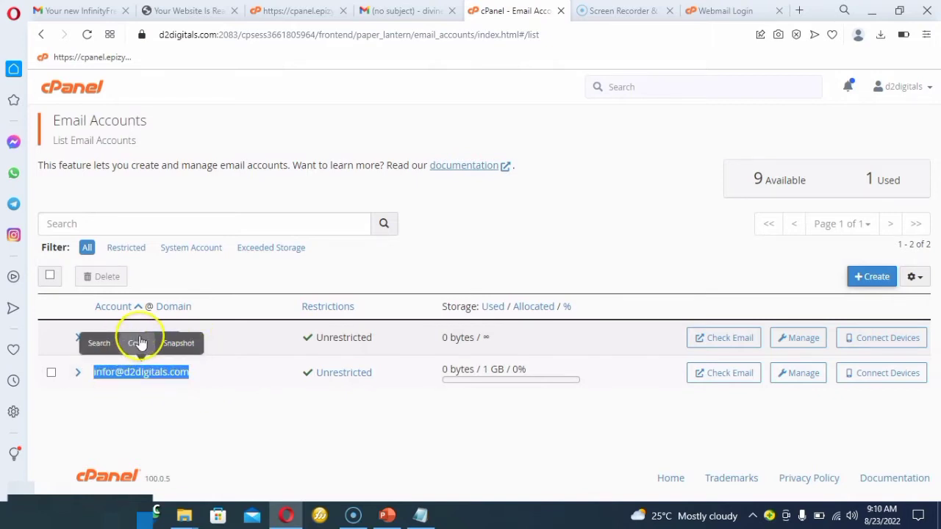
click(139, 342)
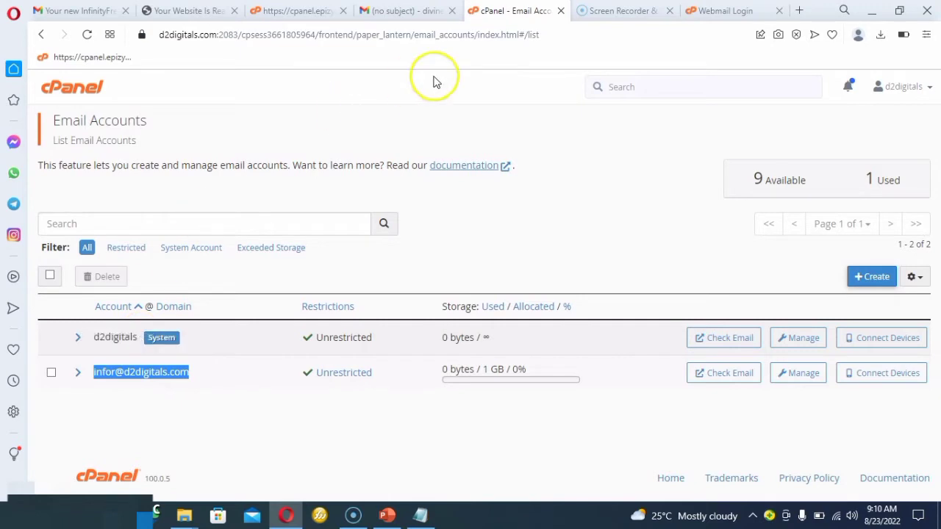
Paste the copied email address into the Webmail login page and log in.
click(726, 11)
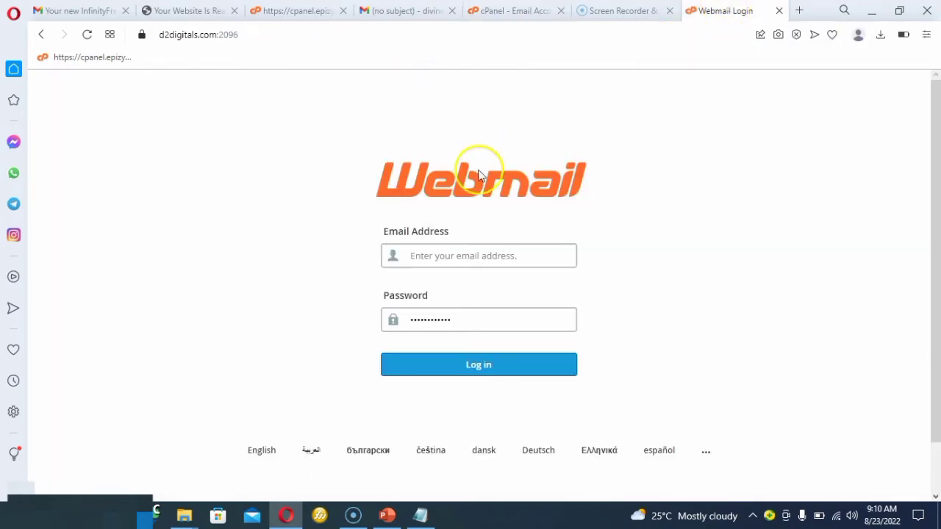
click(427, 252)
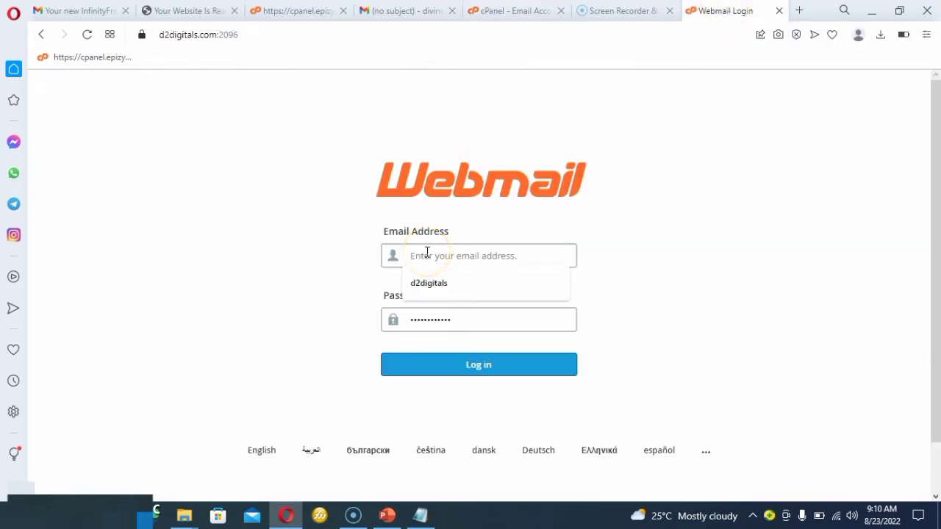
right_click(426, 256)
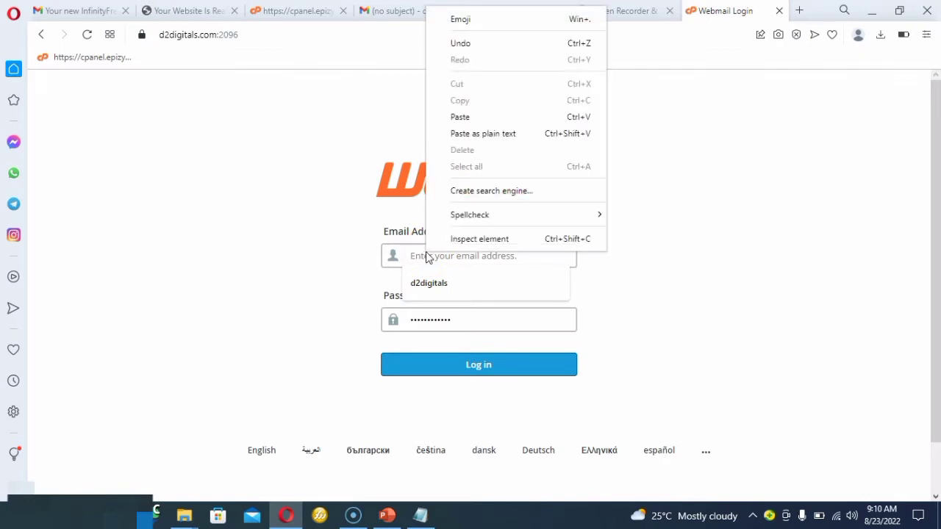
click(471, 121)
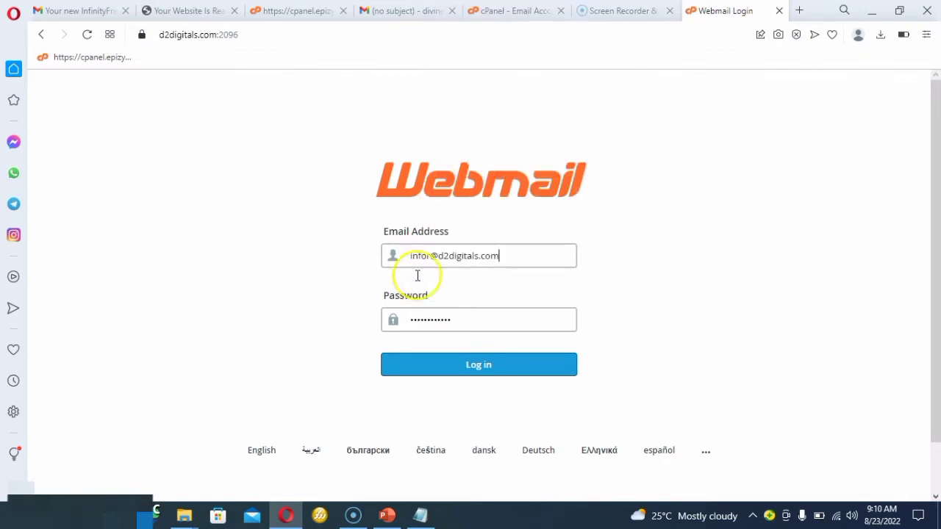
click(473, 367)
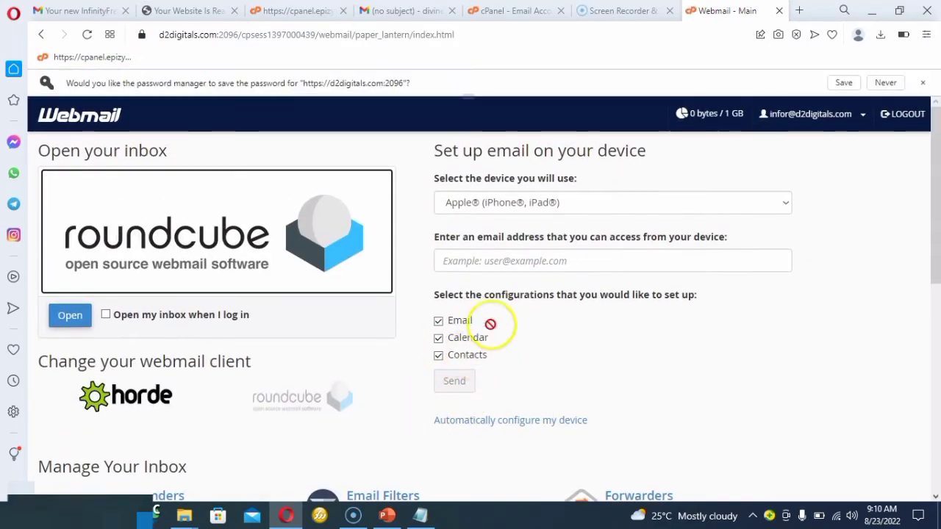
Set Webmail to open the inbox at login and open the mailbox in Roundcube.
scroll(417, 342, down, 7)
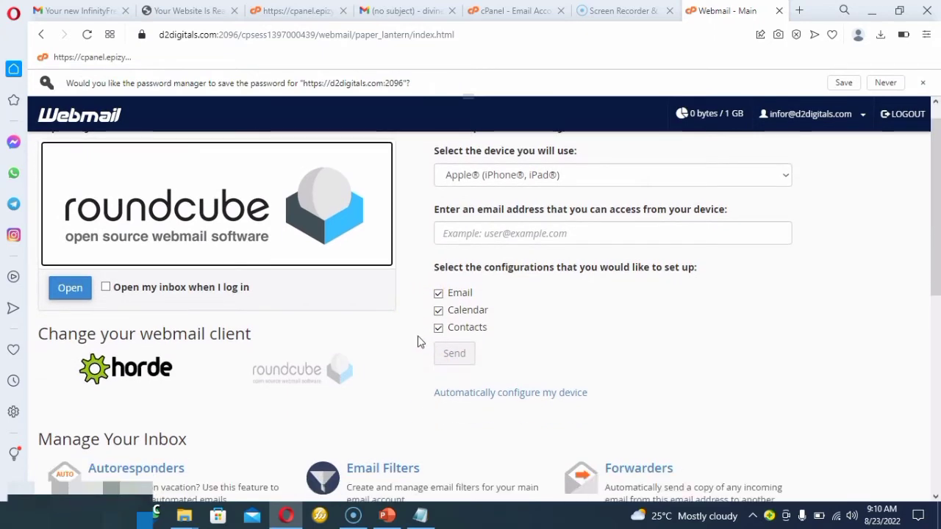
scroll(417, 342, down, 2)
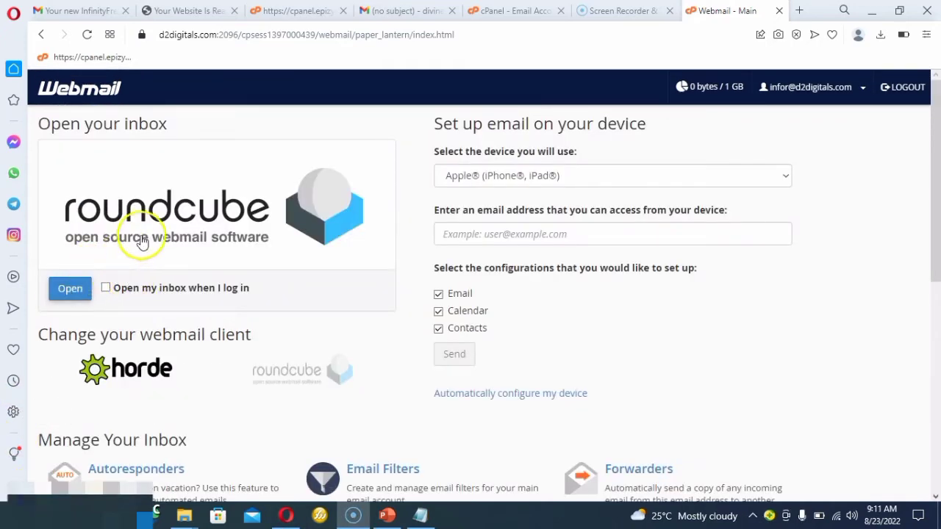
click(108, 289)
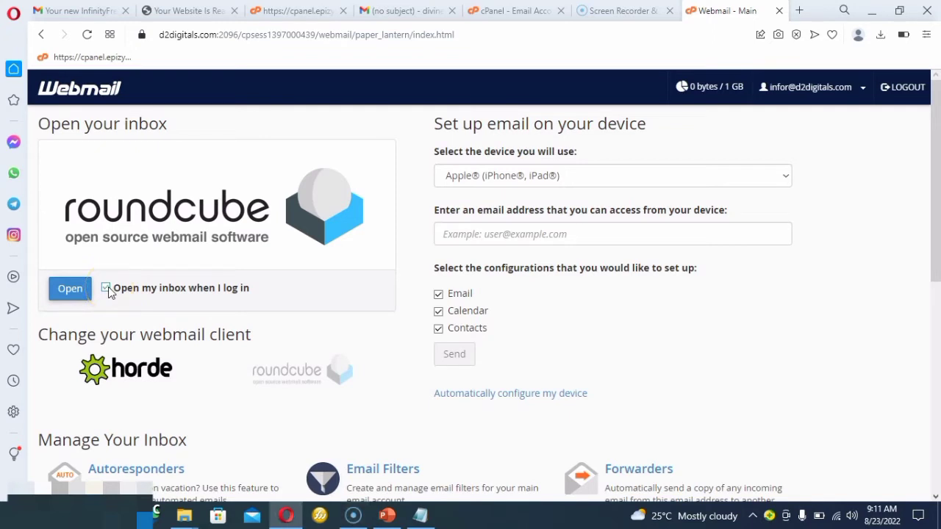
click(81, 291)
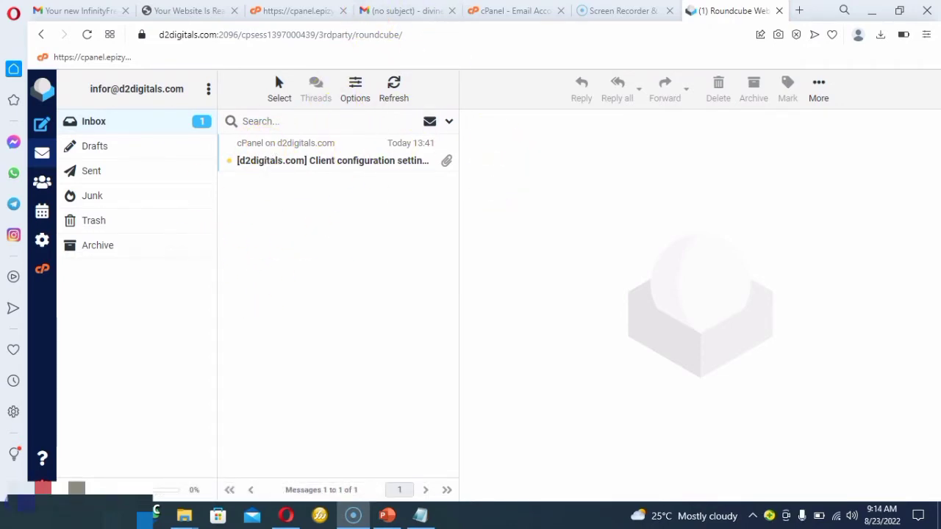
click(147, 426)
click(185, 275)
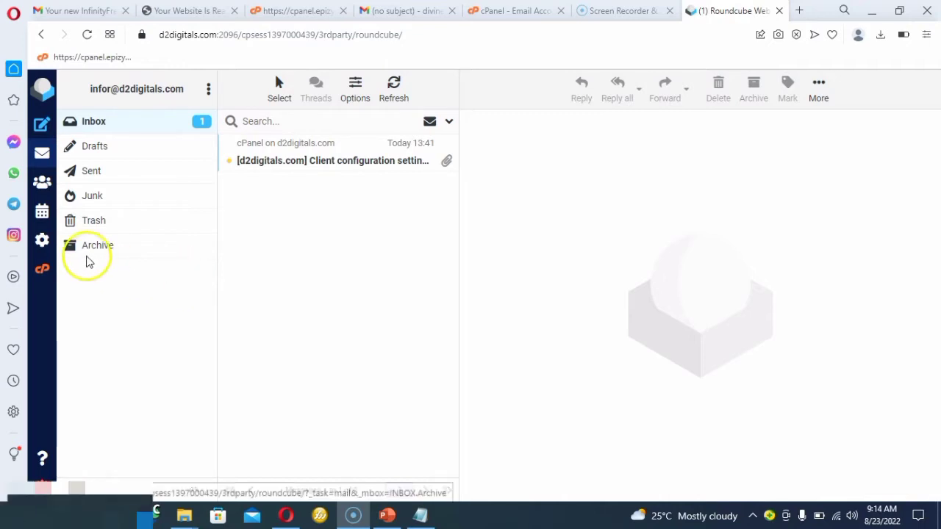
Open the new email account's identity in Roundcube's settings for editing.
click(42, 240)
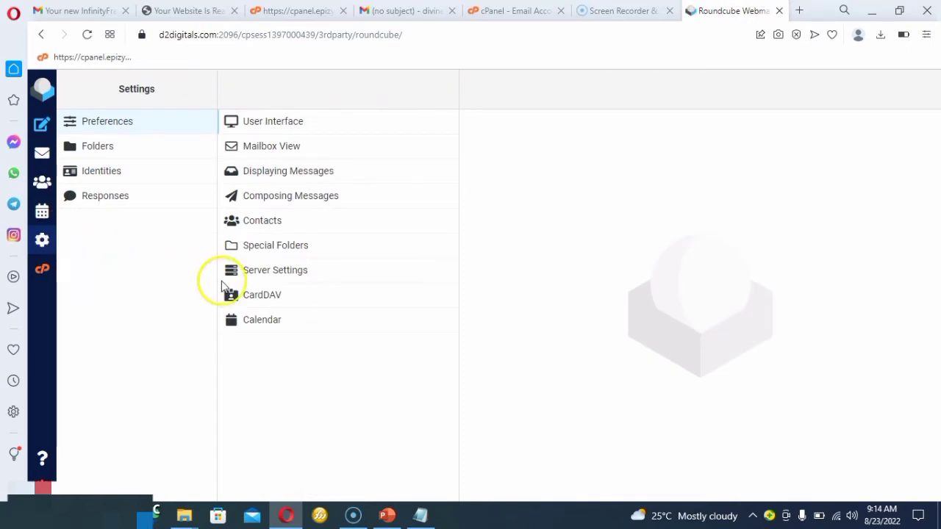
click(102, 171)
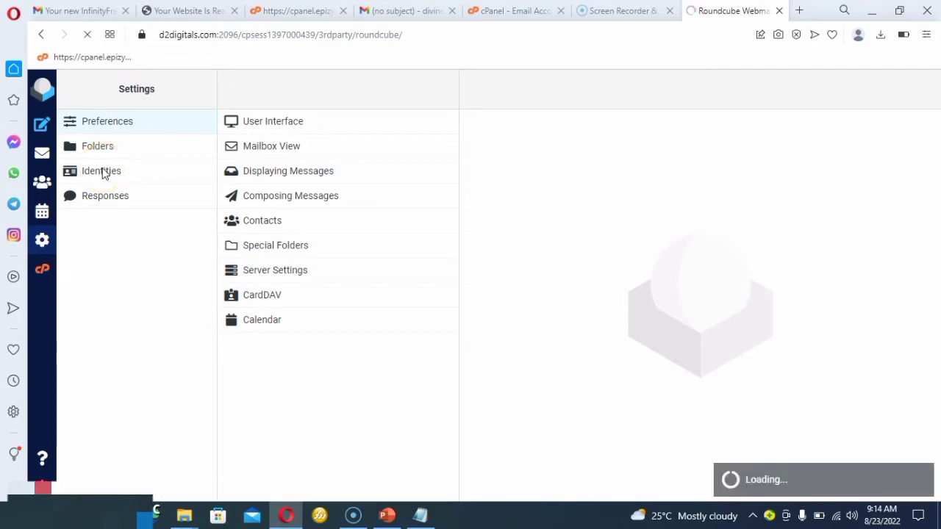
click(95, 173)
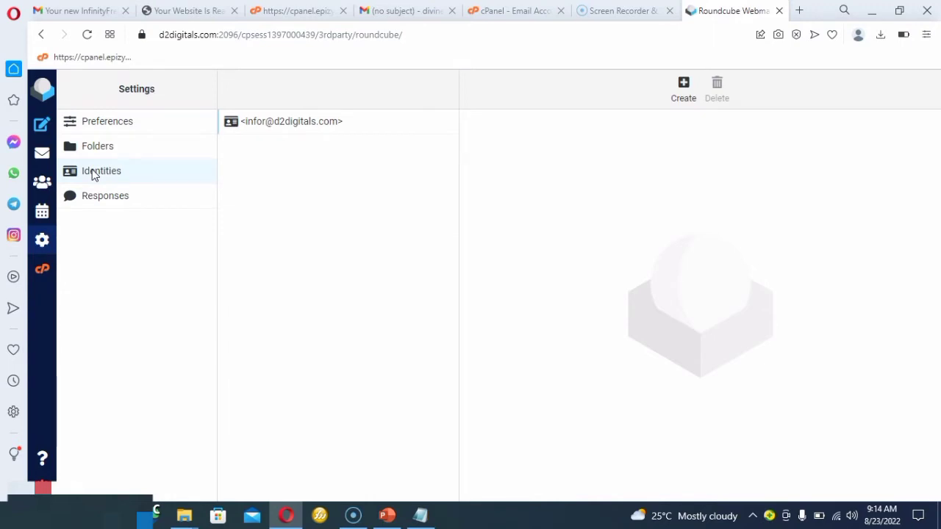
click(292, 131)
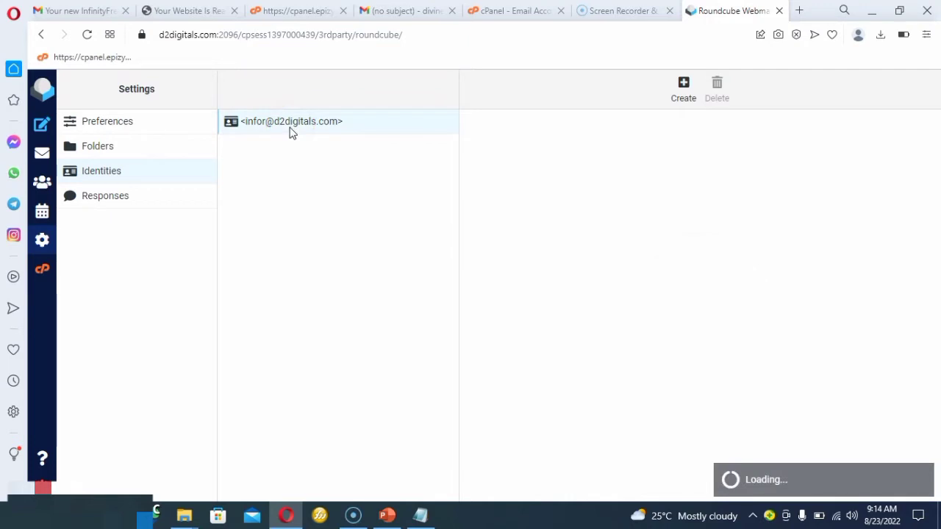
Set the identity's display name to "D2digitals".
click(630, 152)
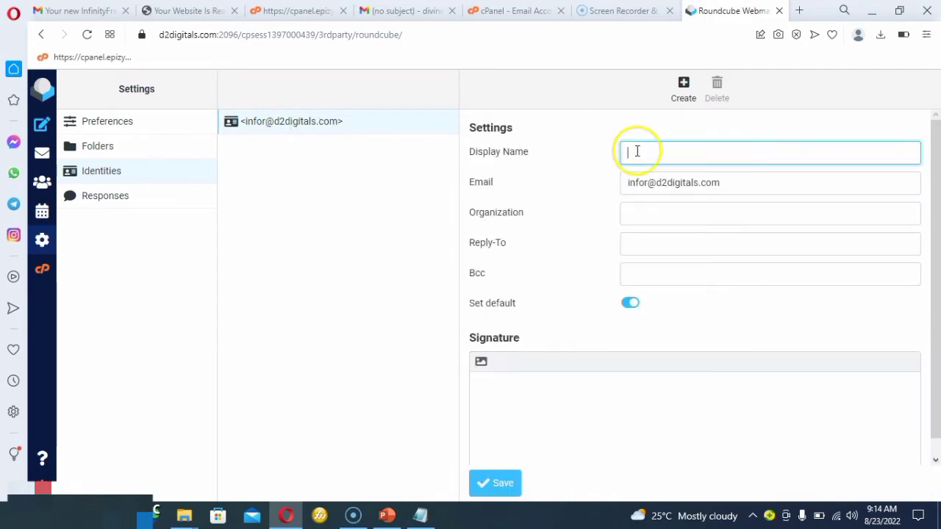
click(699, 147)
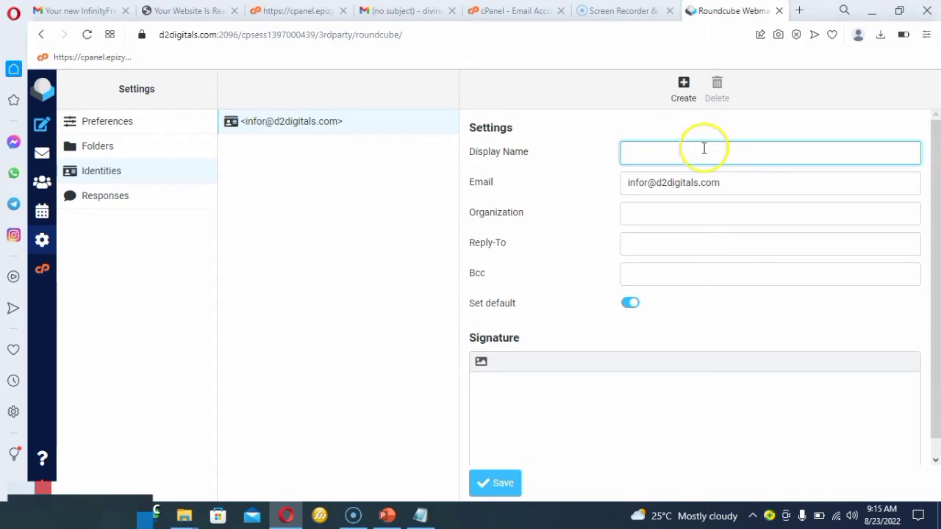
click(691, 158)
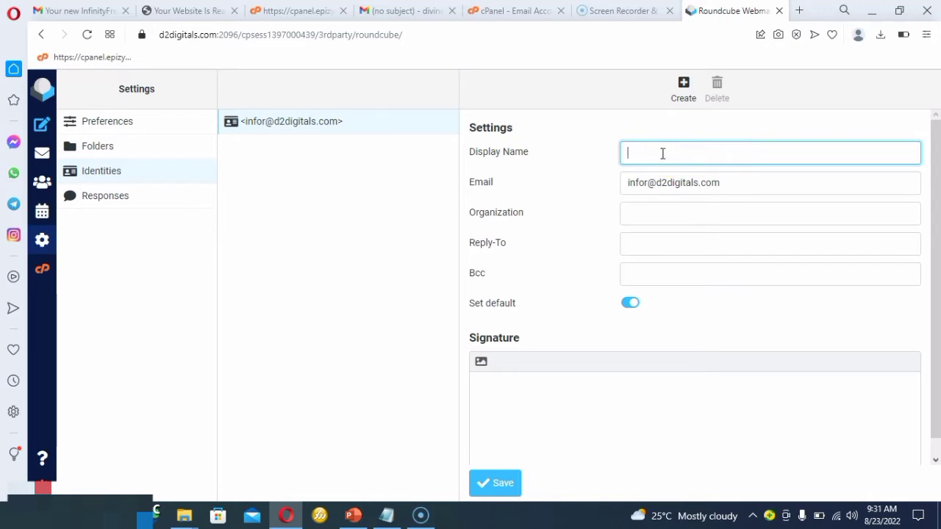
text(d2digitals)
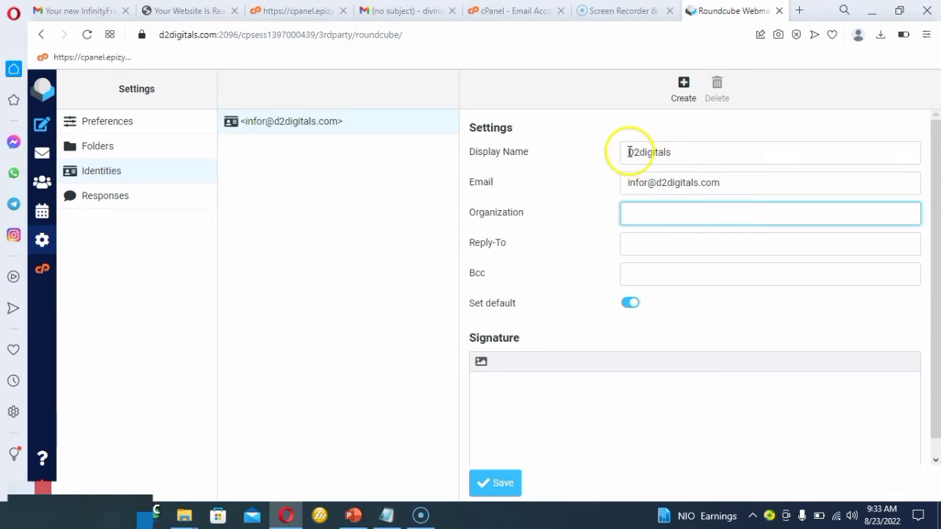
Copy the identity's display name "D2digitals" into its Organization field.
drag(626, 152, 679, 152)
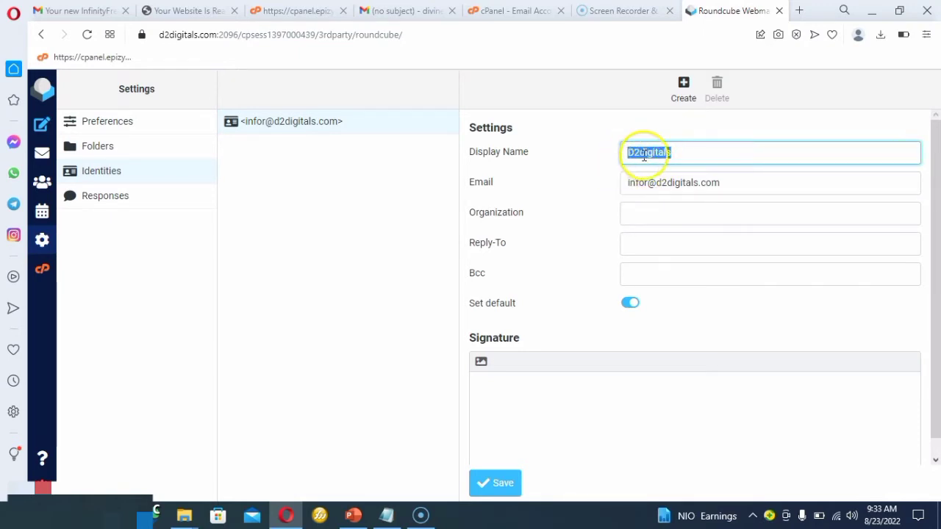
right_click(643, 155)
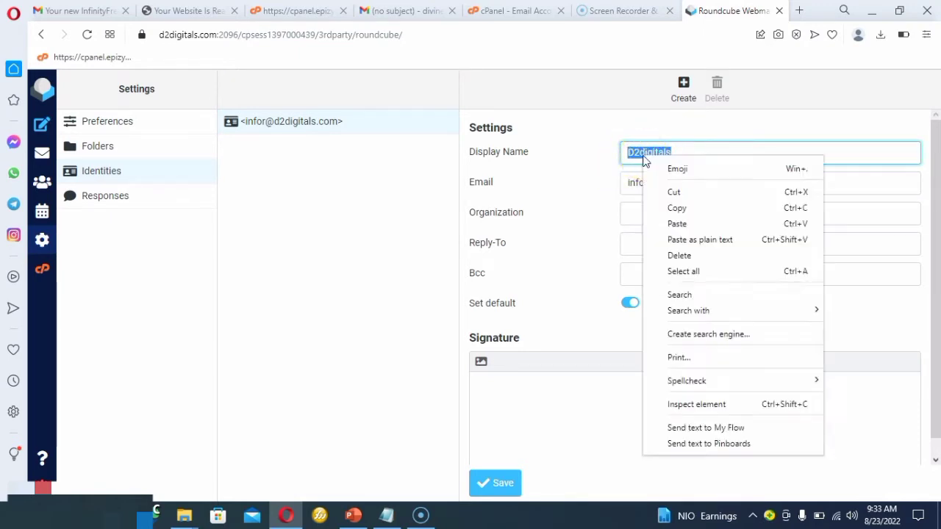
click(689, 211)
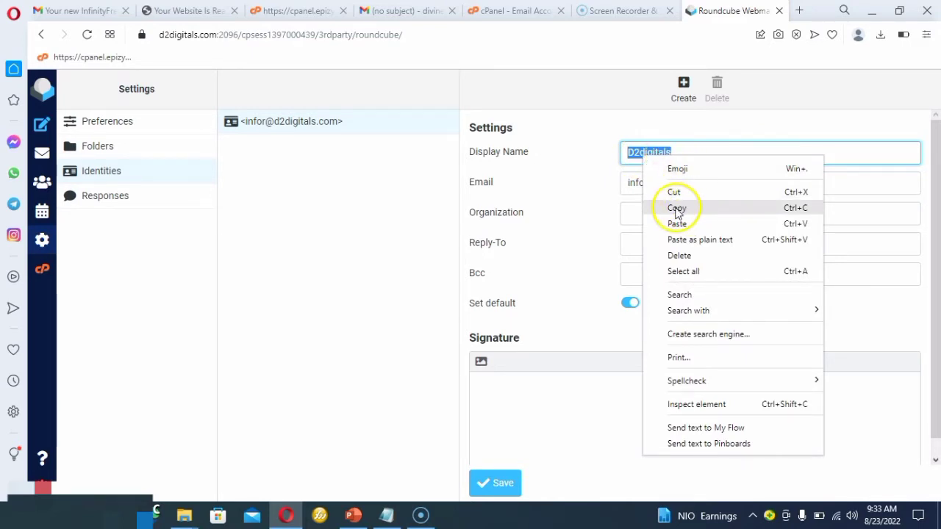
click(675, 217)
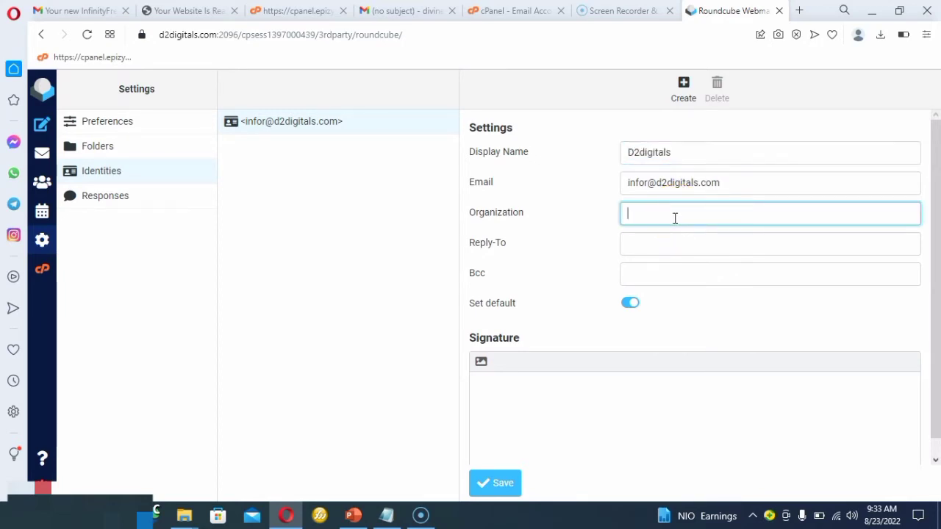
right_click(674, 218)
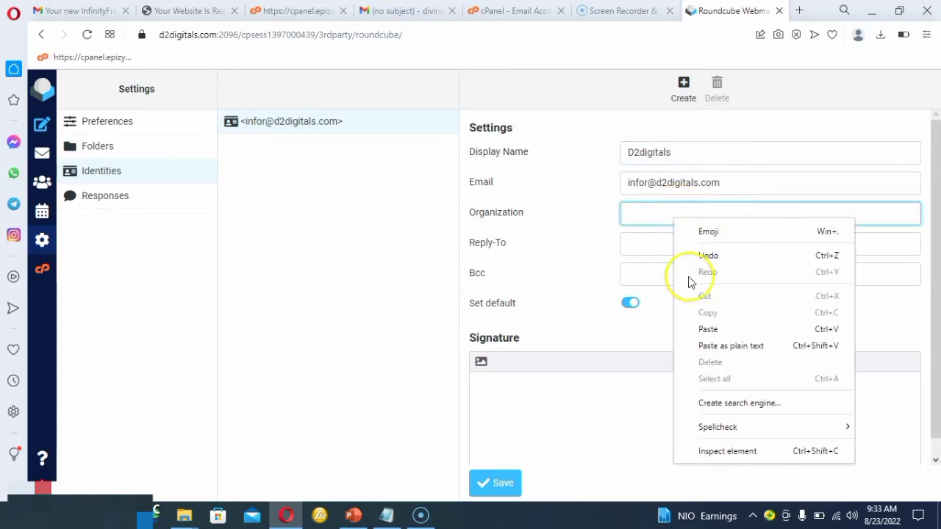
click(707, 329)
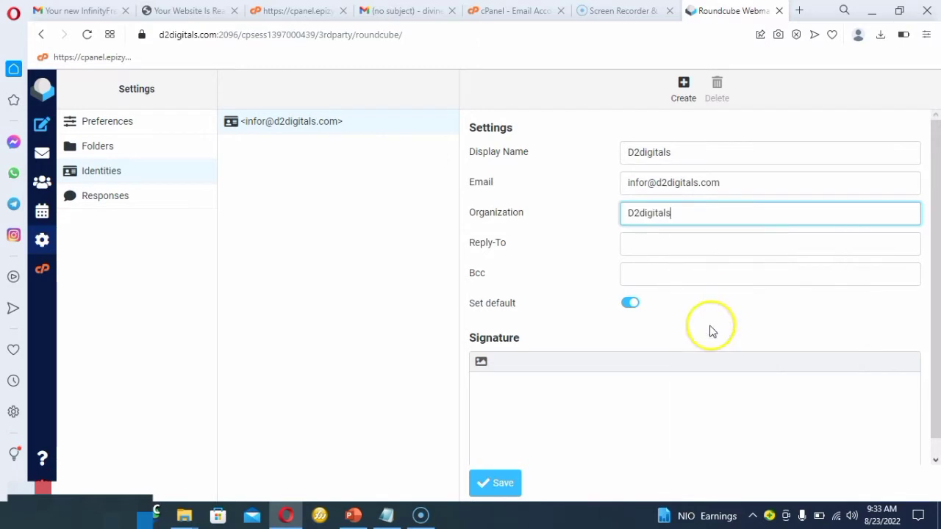
Enter the account's own email address as the identity's Reply-To address and save the identity.
click(660, 250)
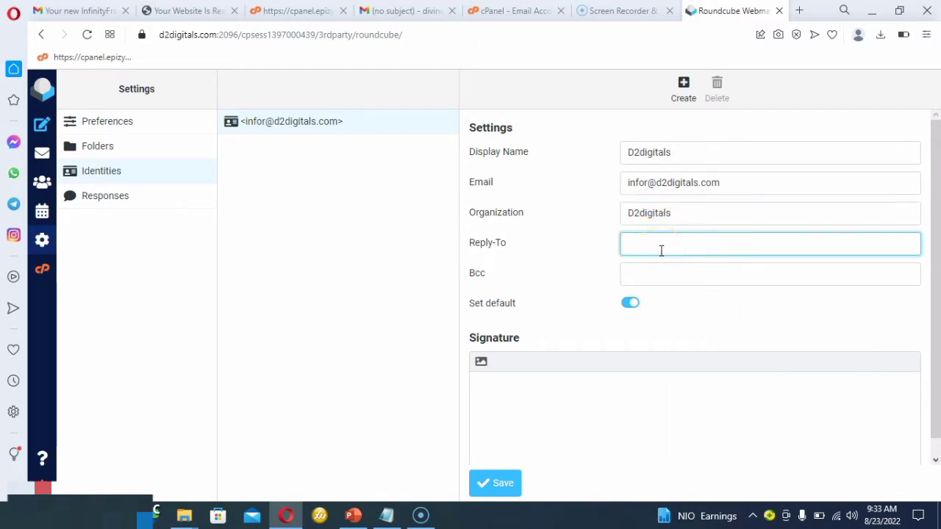
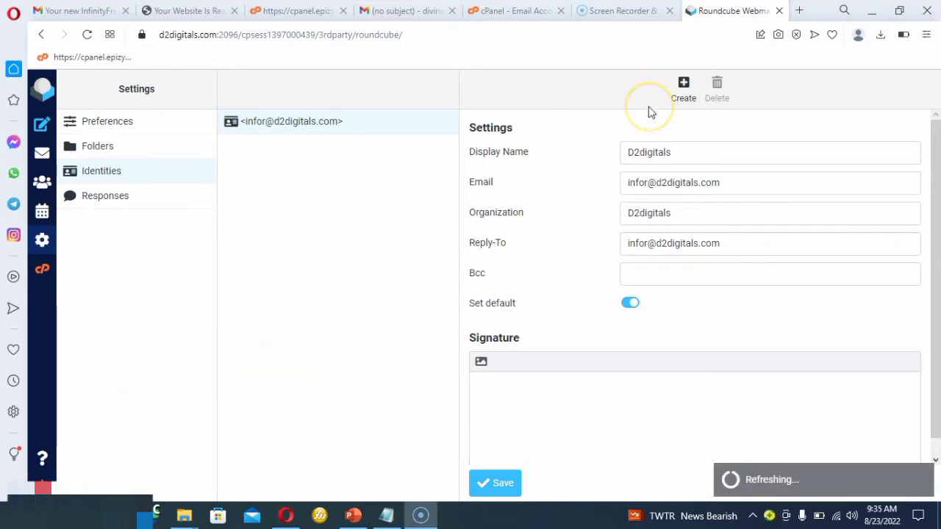
click(497, 483)
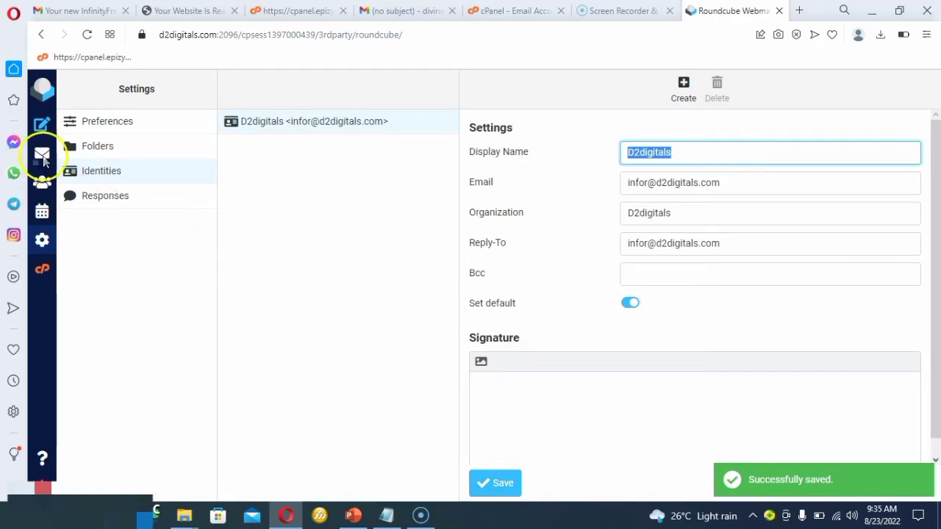
Compose a new message and enter the recipient's Gmail address in the To field.
click(45, 124)
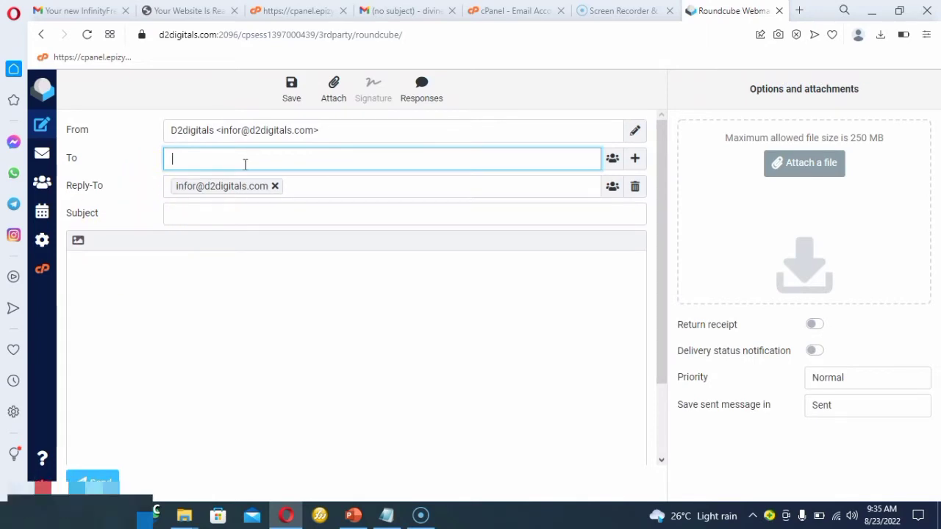
click(199, 158)
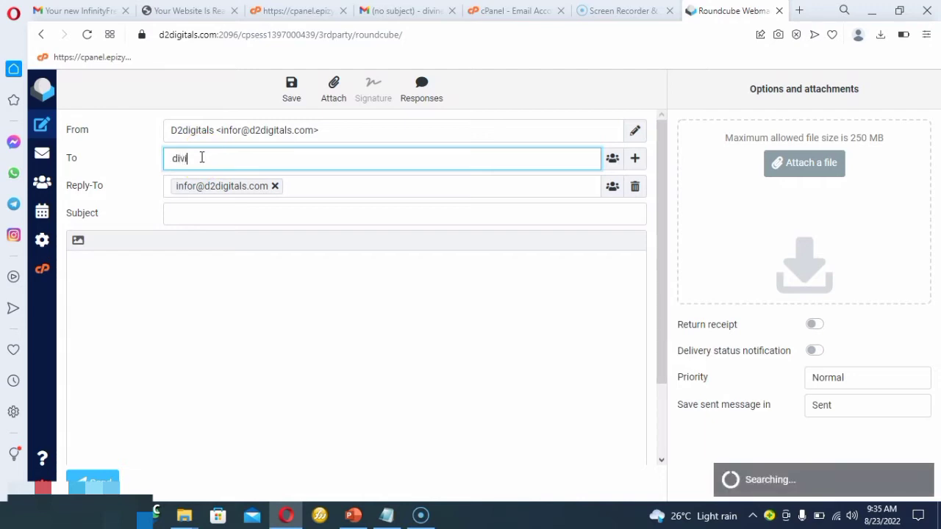
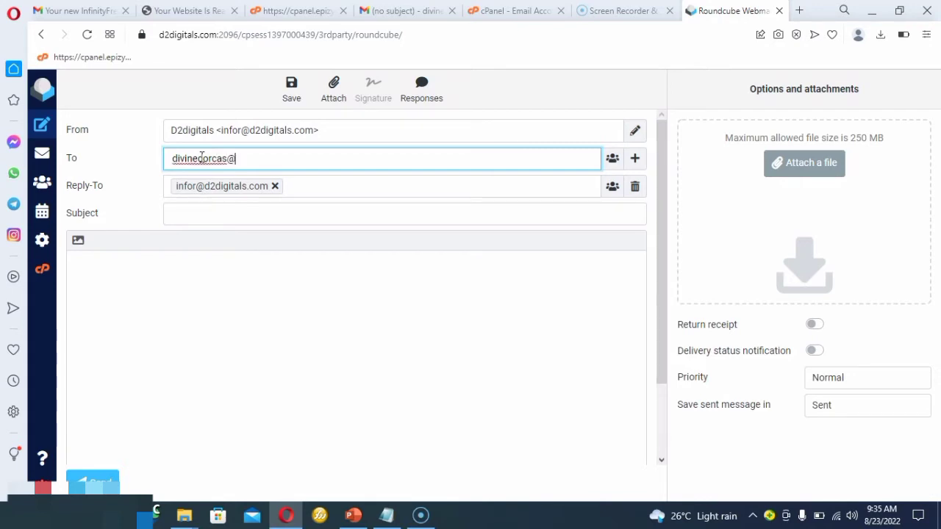
Set the new message's subject to "testing mail".
click(189, 211)
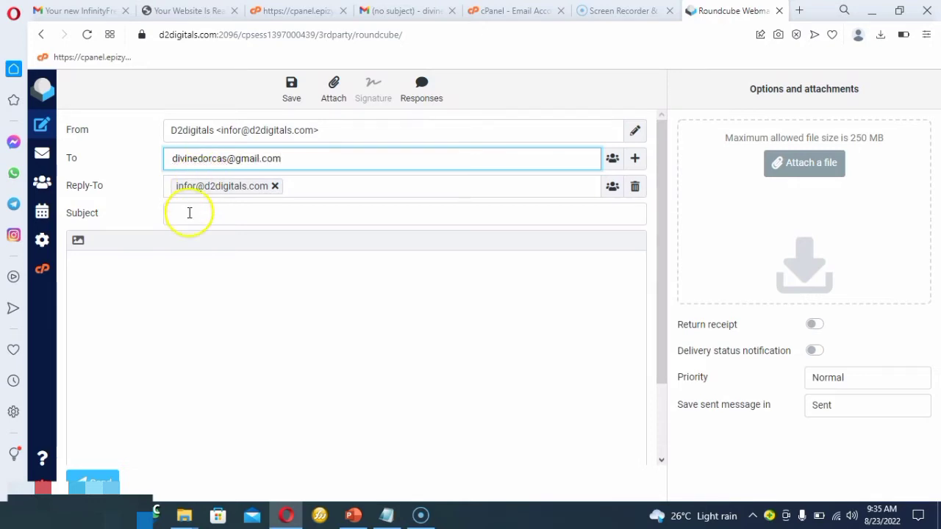
text(tst)
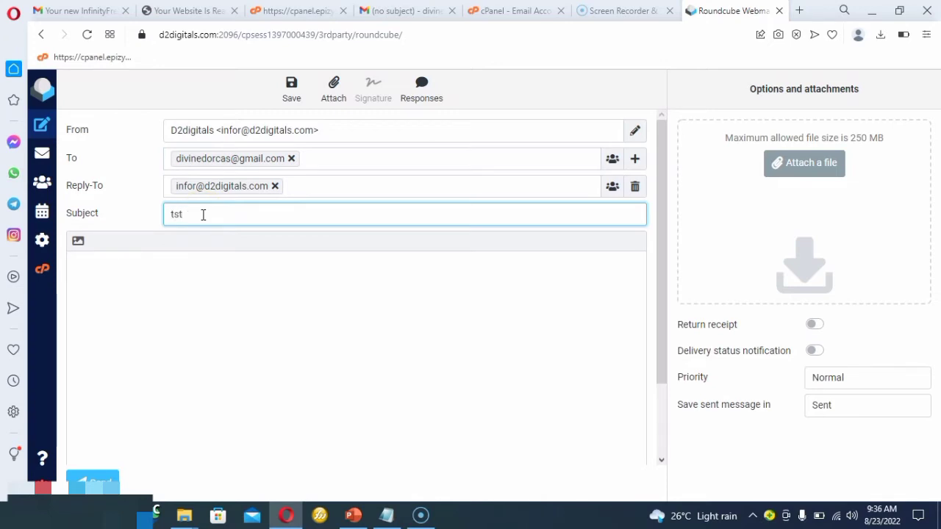
key(BackSpace)
text(esting mail)
Write "hello there, how are you doing today" as the message body and send the message.
click(202, 282)
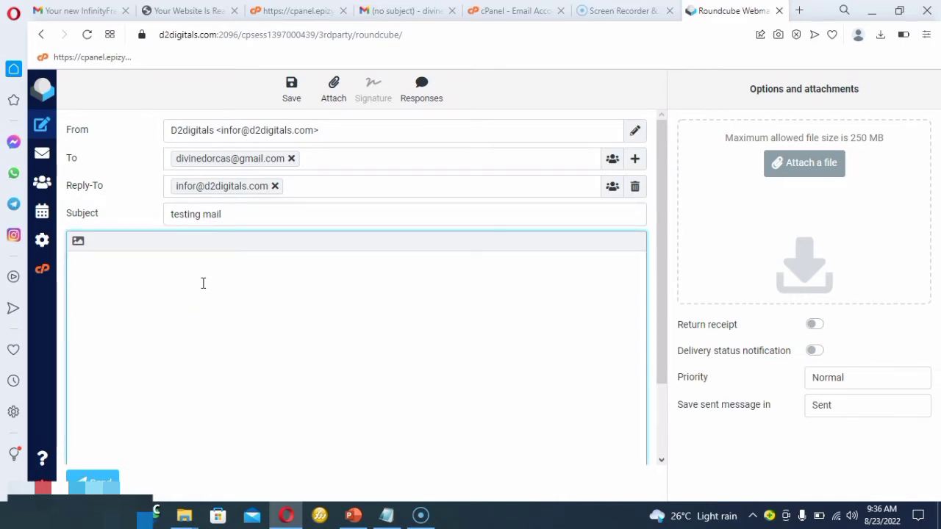
text(hekko)
key(BackSpace)
key(BackSpace)
key(BackSpace)
key(BackSpace)
text(ello thr)
key(BackSpace)
text(ere, how are)
click(196, 279)
text(you)
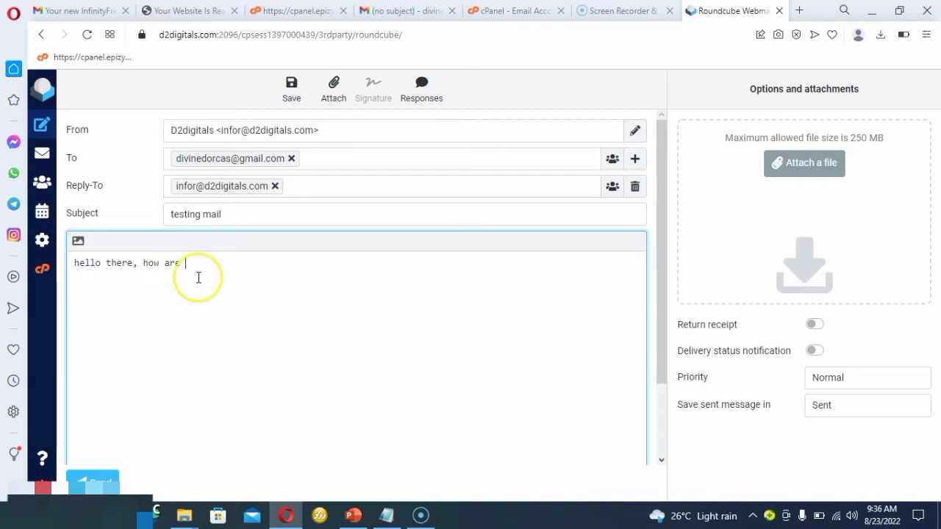
text(ou do)
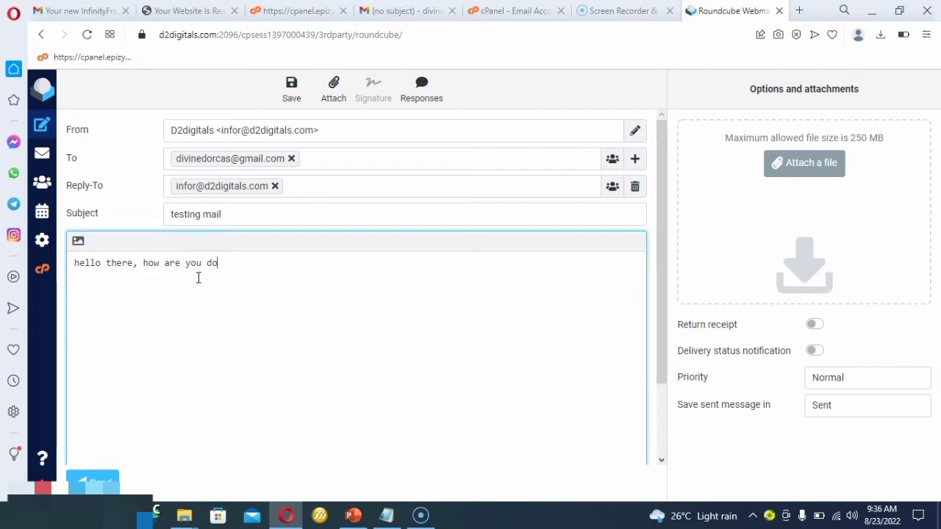
text(ing toa)
key(BackSpace)
text(day)
click(94, 479)
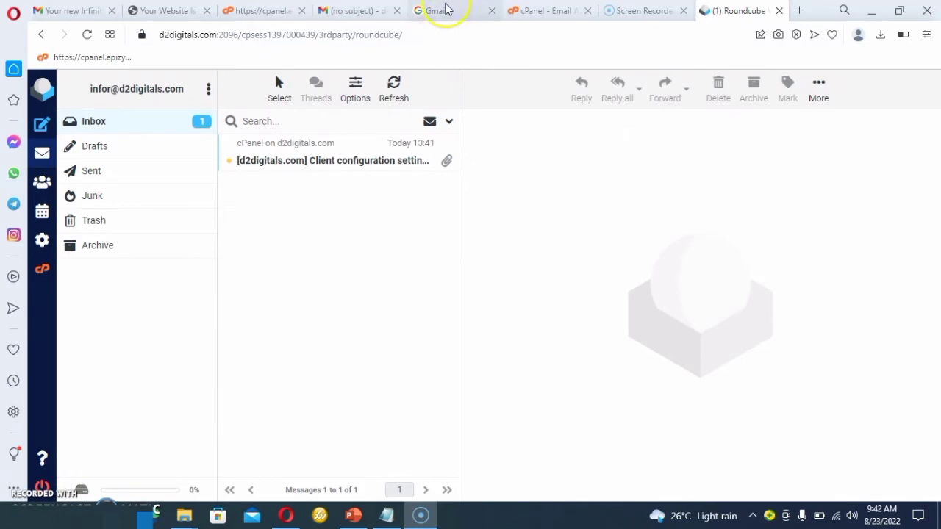
Open the received "testing mail" message in the Gmail inbox and return to Roundcube.
click(351, 9)
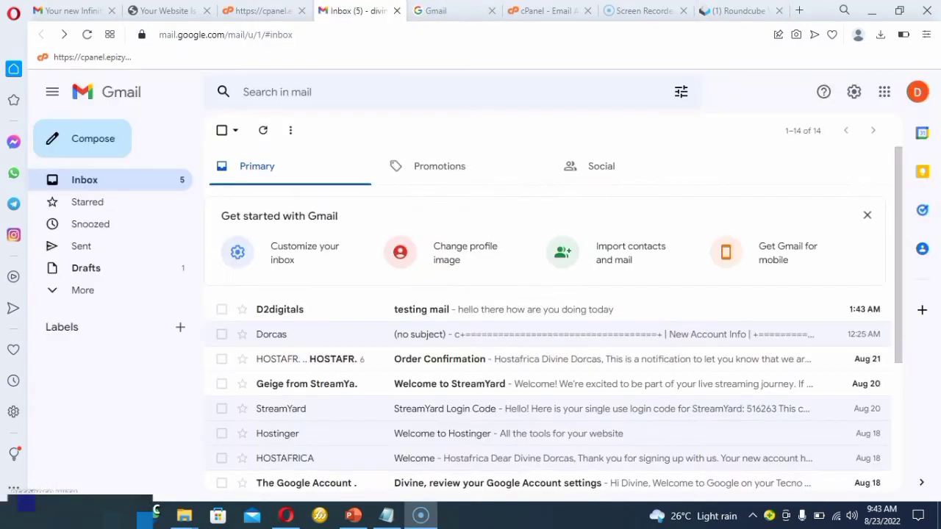
click(474, 314)
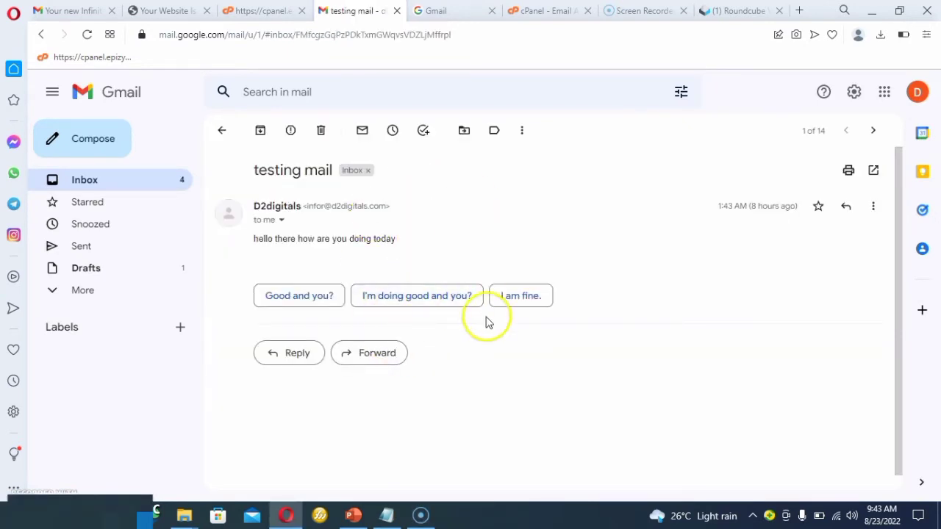
click(751, 16)
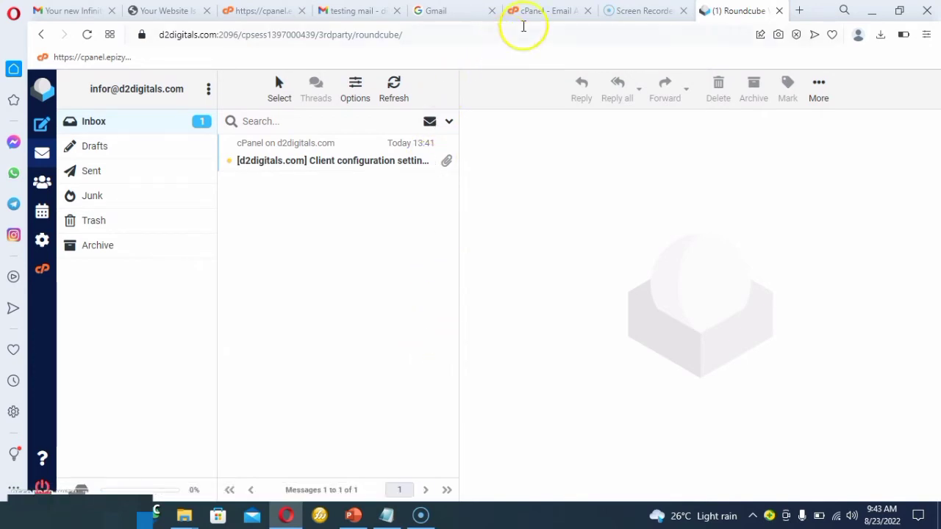
Switch to cPanel, go back to its main page and open the form for adding an autoresponder.
click(539, 12)
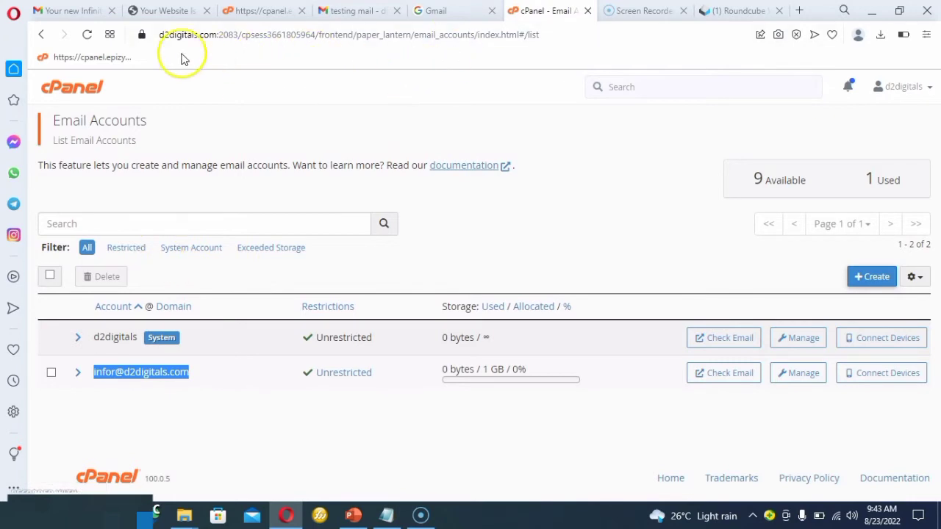
click(44, 35)
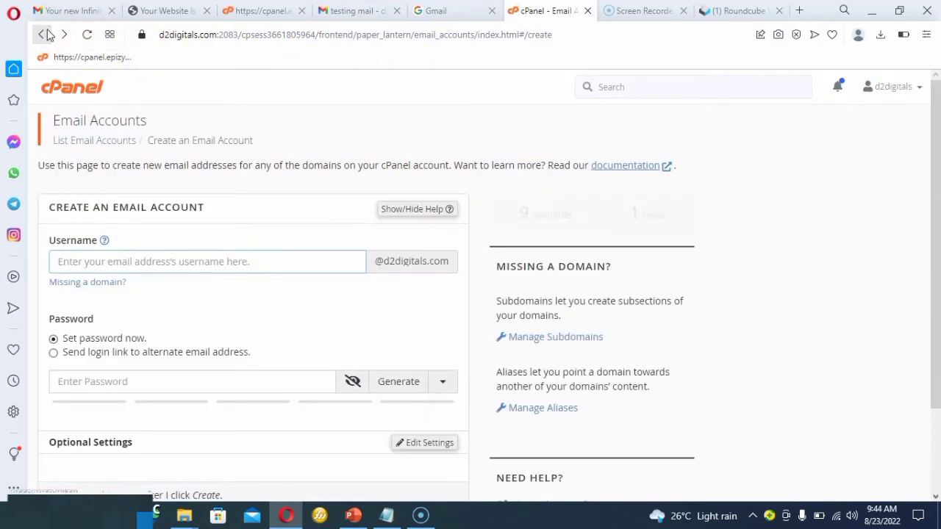
click(44, 35)
click(44, 35)
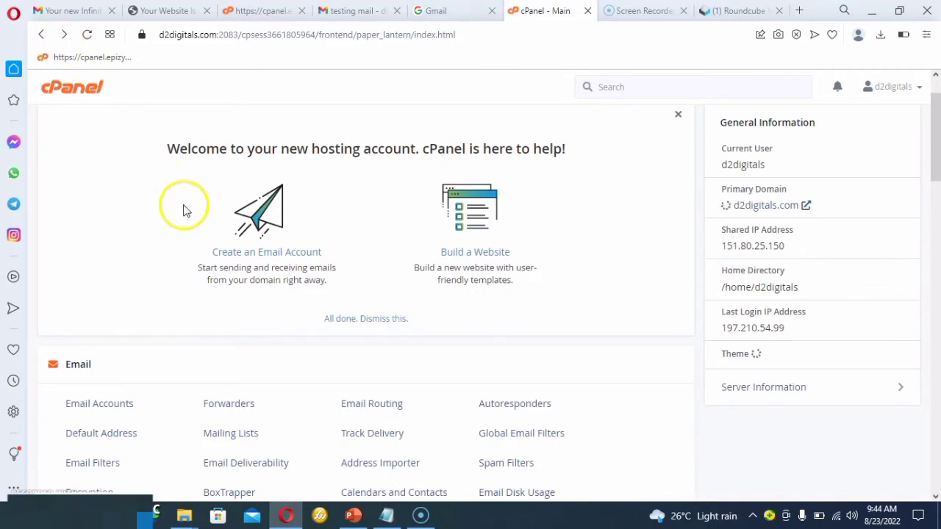
click(527, 406)
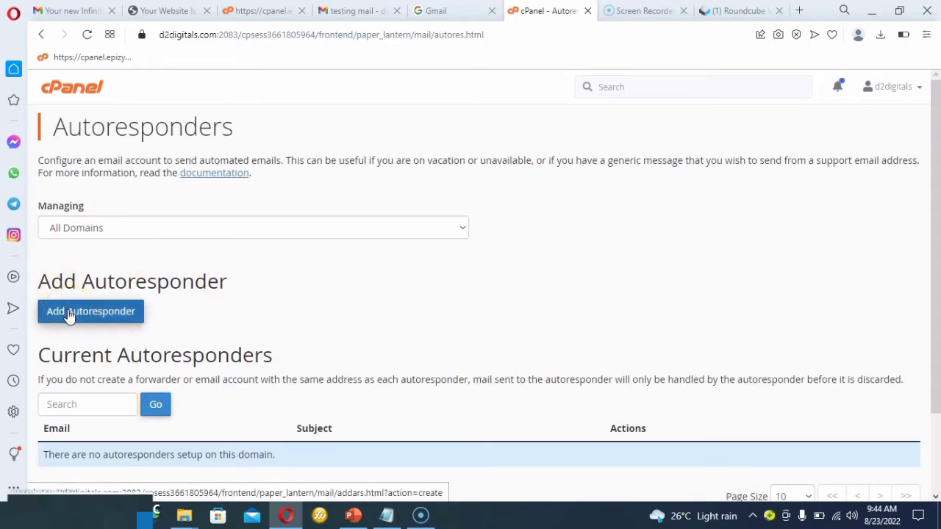
scroll(68, 315, down, 1)
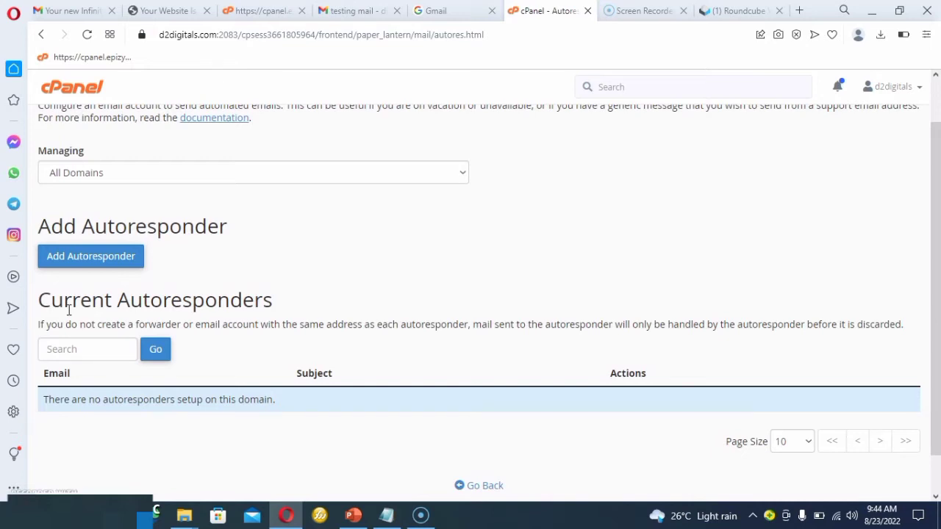
click(92, 257)
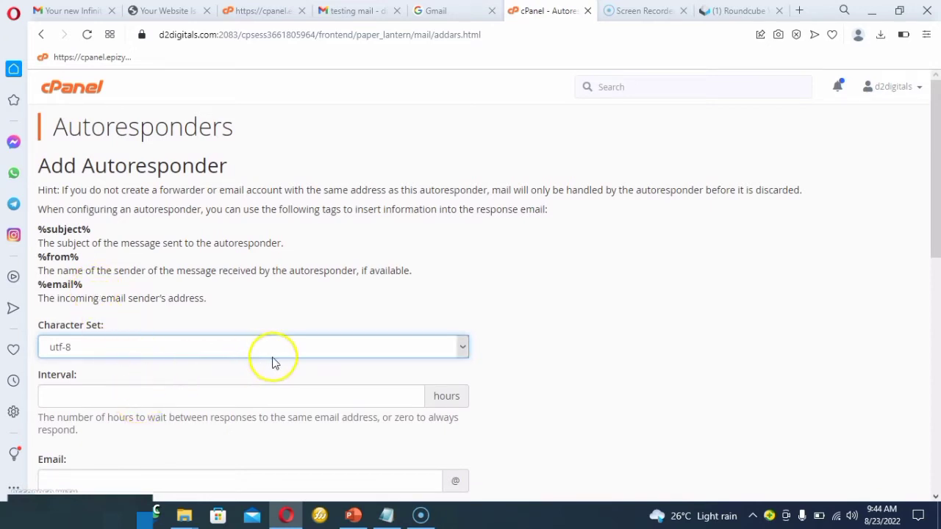
Set the autoresponder's response interval to 0 hours.
click(228, 402)
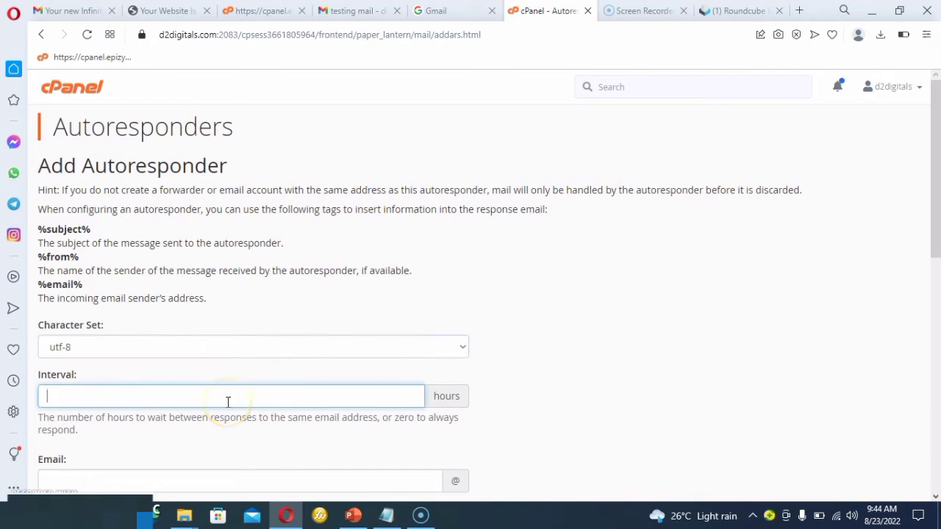
text(0)
click(580, 399)
Set the autoresponder's email username to "infor" and its From name to "d2digitals".
scroll(581, 401, down, 1)
scroll(580, 400, down, 3)
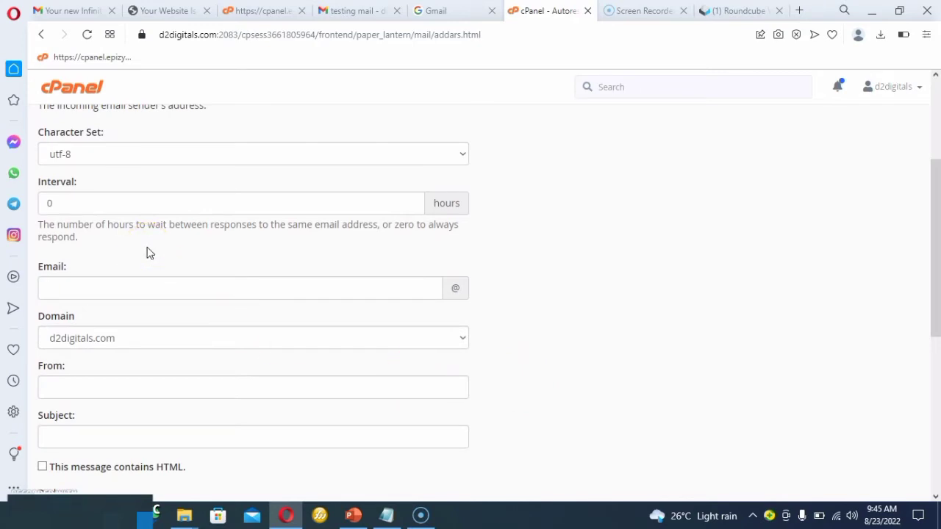
click(100, 288)
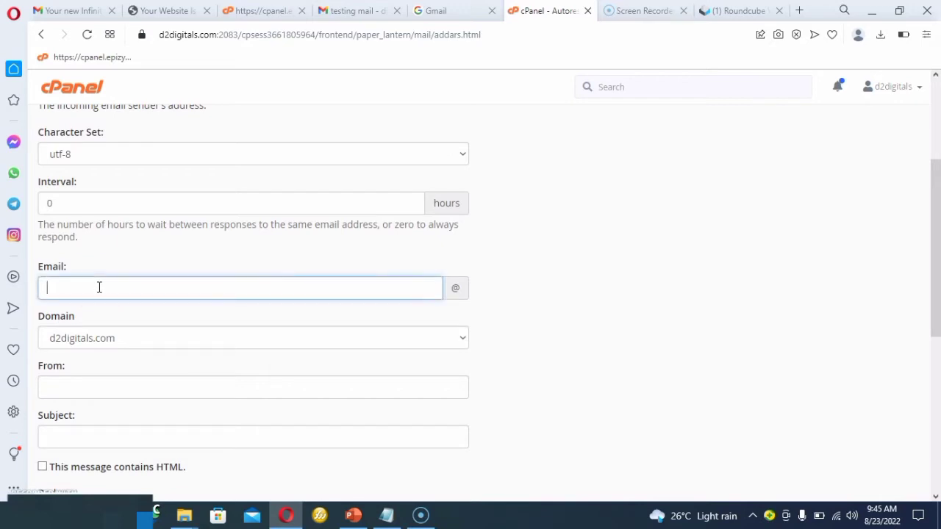
text(infor)
click(69, 386)
text(d2digital)
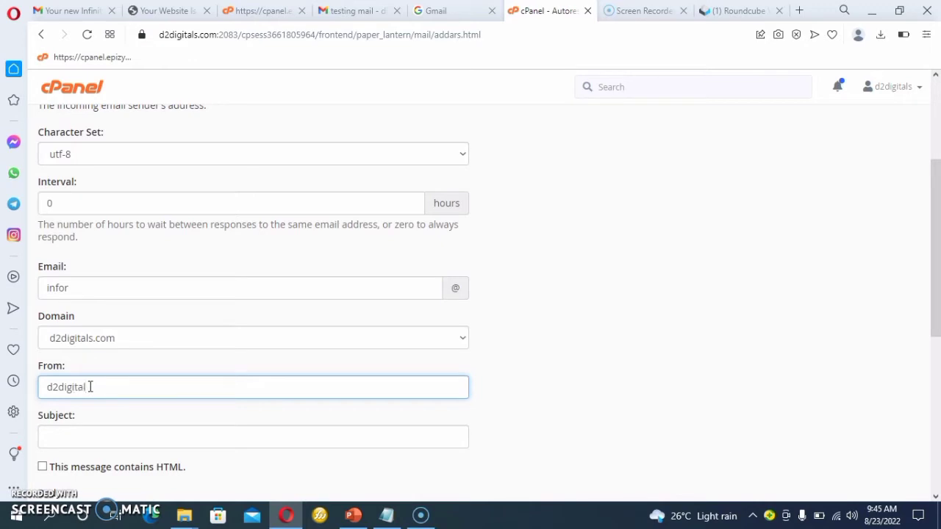
text(s)
Set the autoresponder's subject to "welcome to our page".
click(110, 437)
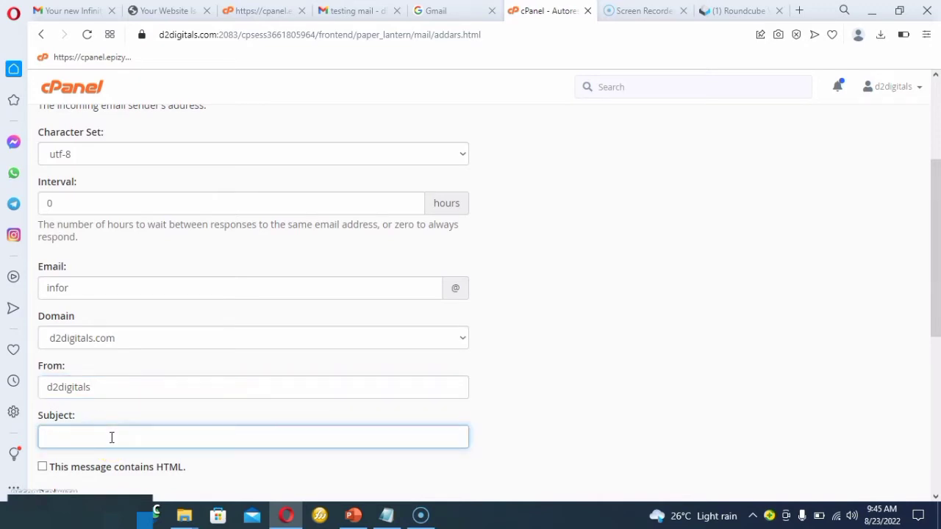
click(100, 437)
text(welcome to our page)
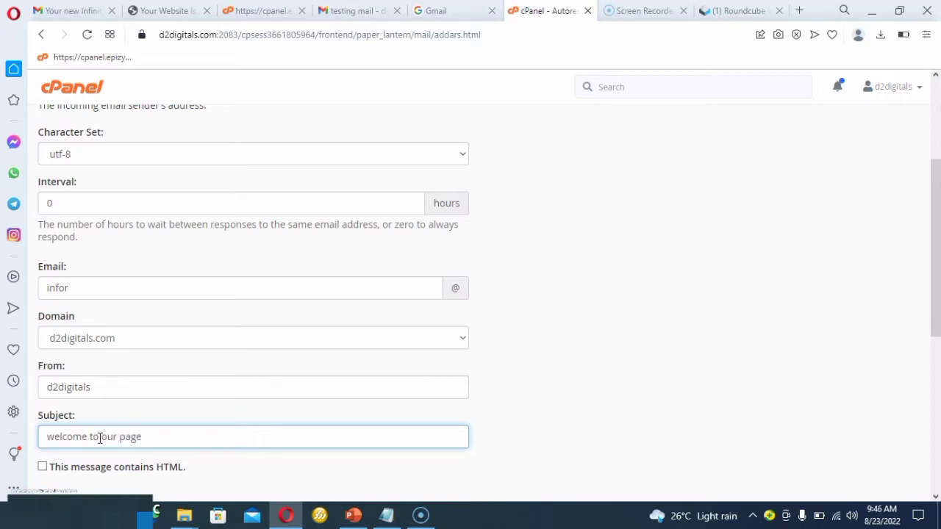
Set the autoresponder's body to "thank you, your payment has been received.", create it and return to the autoresponders list.
click(505, 435)
scroll(505, 439, down, 1)
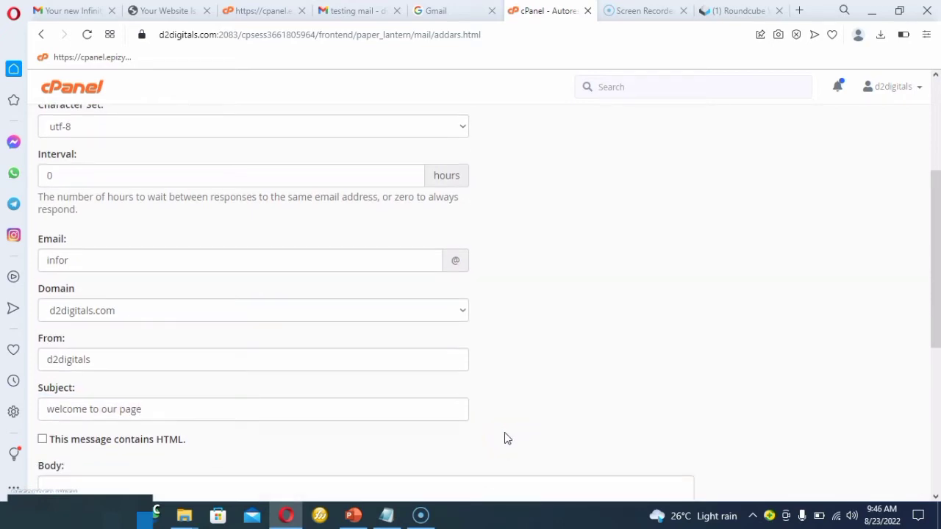
scroll(504, 439, down, 3)
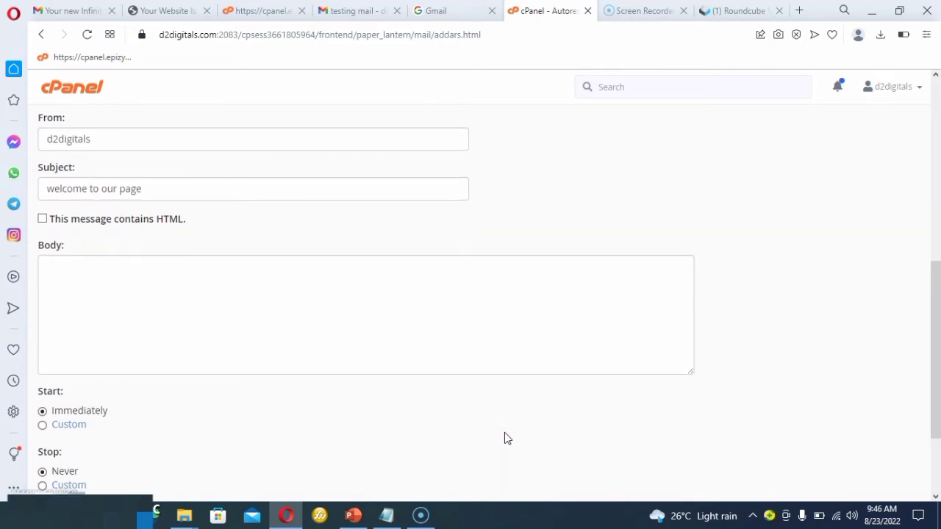
scroll(505, 439, down, 1)
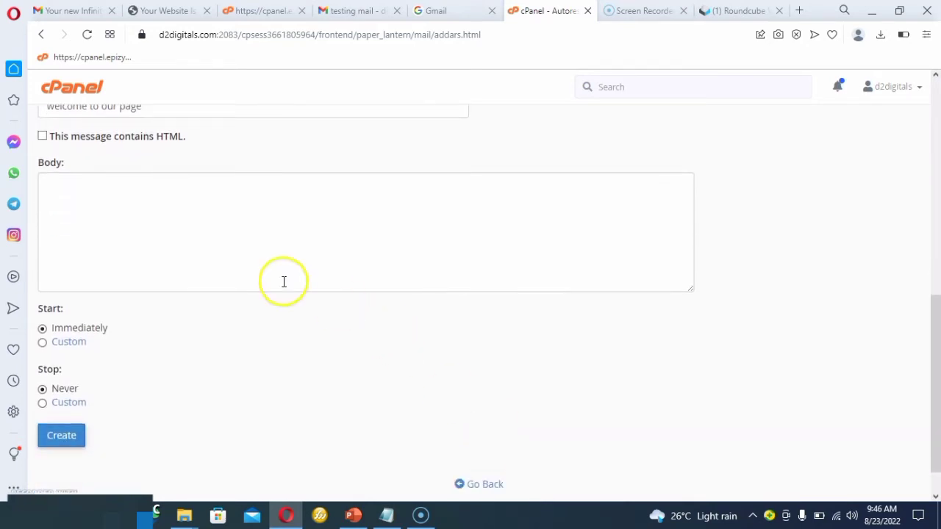
click(74, 192)
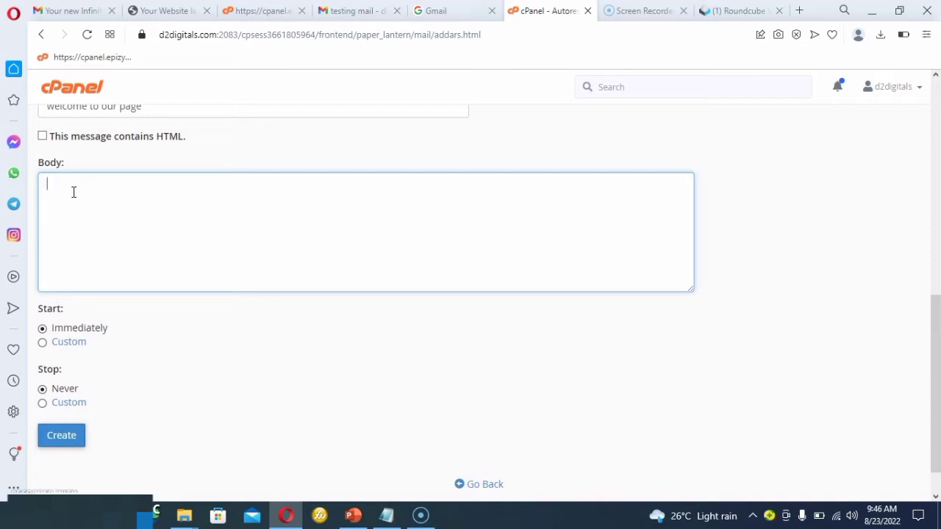
text(thank you,)
text(your payment)
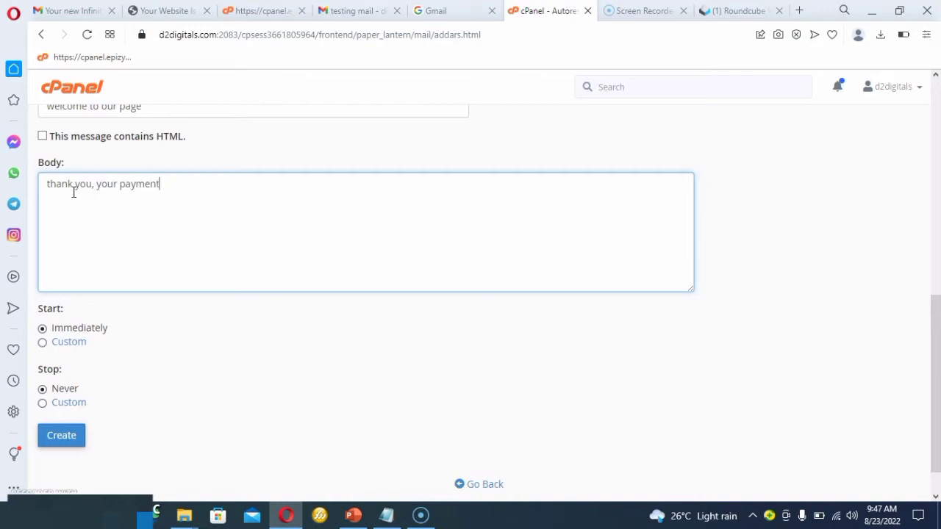
text( has been received.)
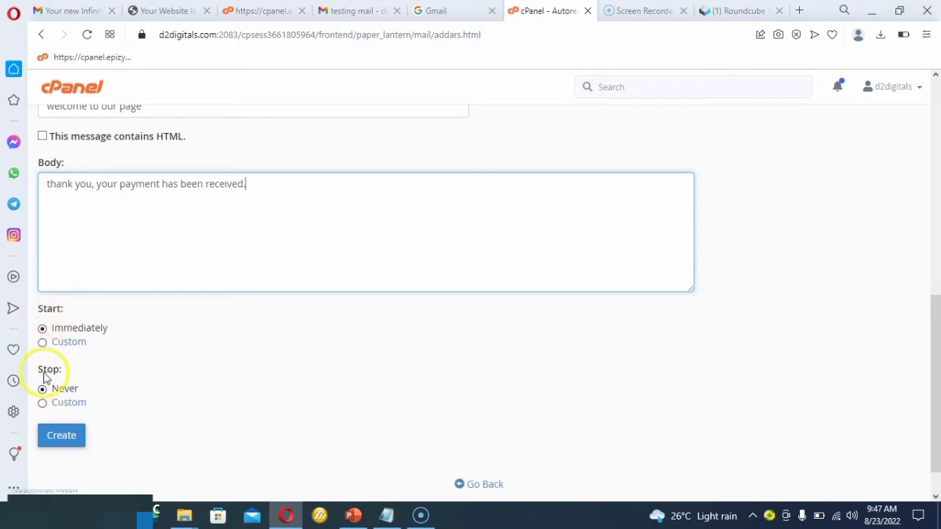
click(61, 436)
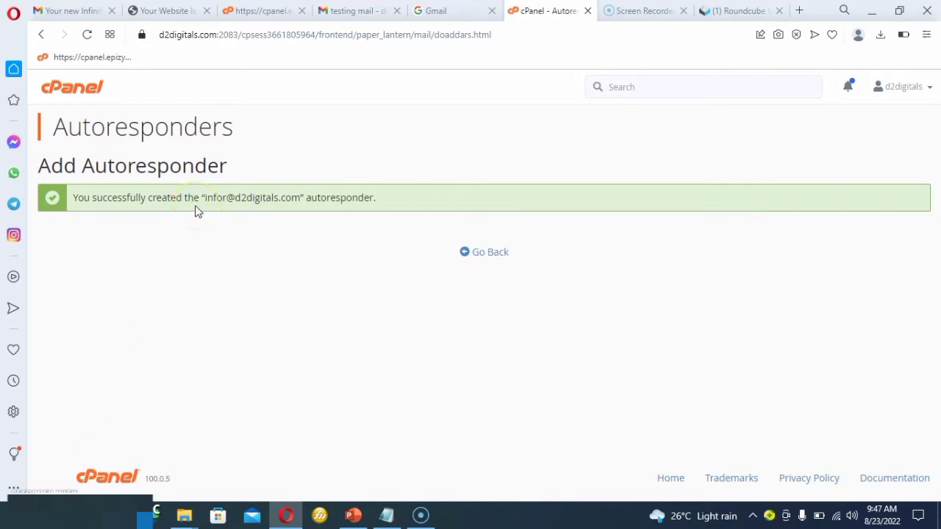
click(501, 255)
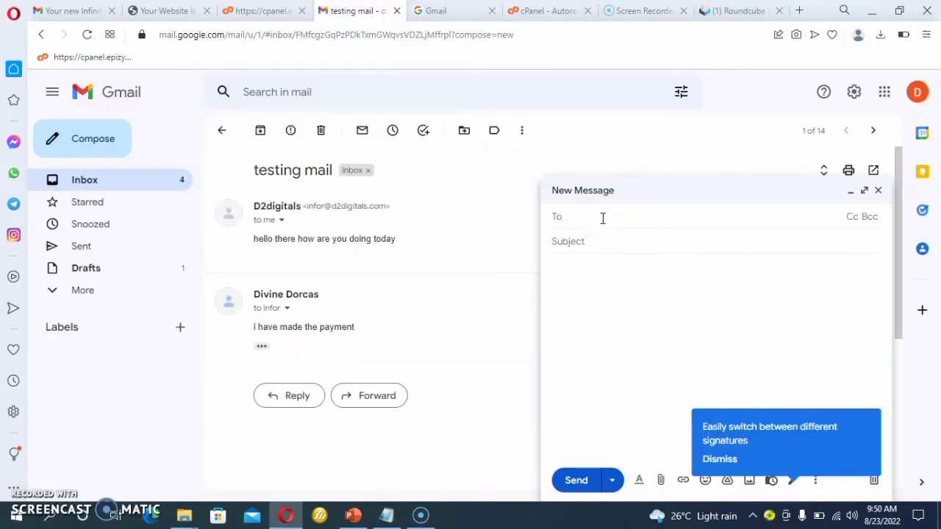
Switch to Gmail and address a new message to the infor mailbox with the subject "payment".
text(infor)
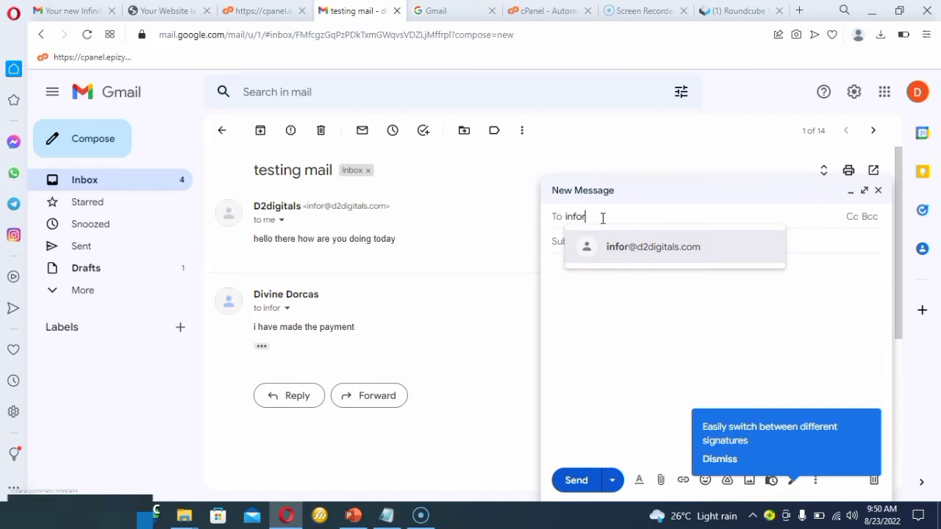
click(620, 253)
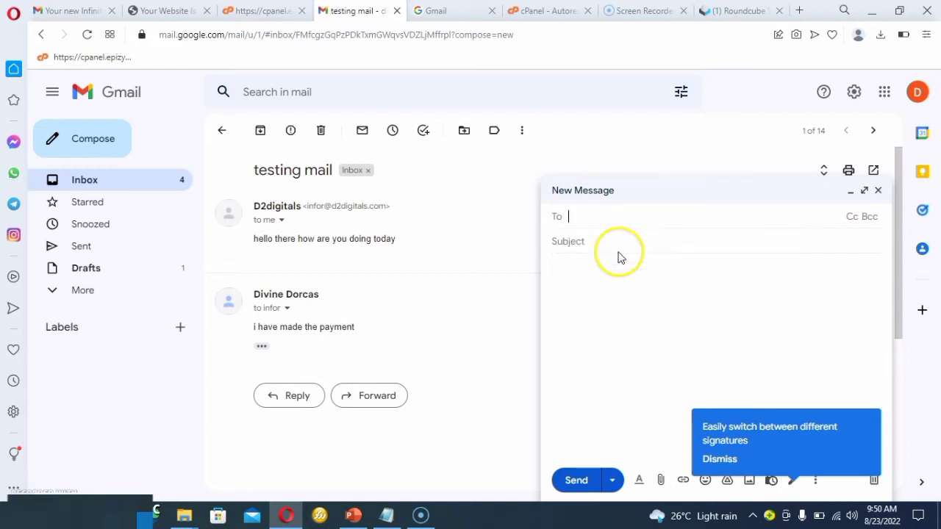
click(609, 244)
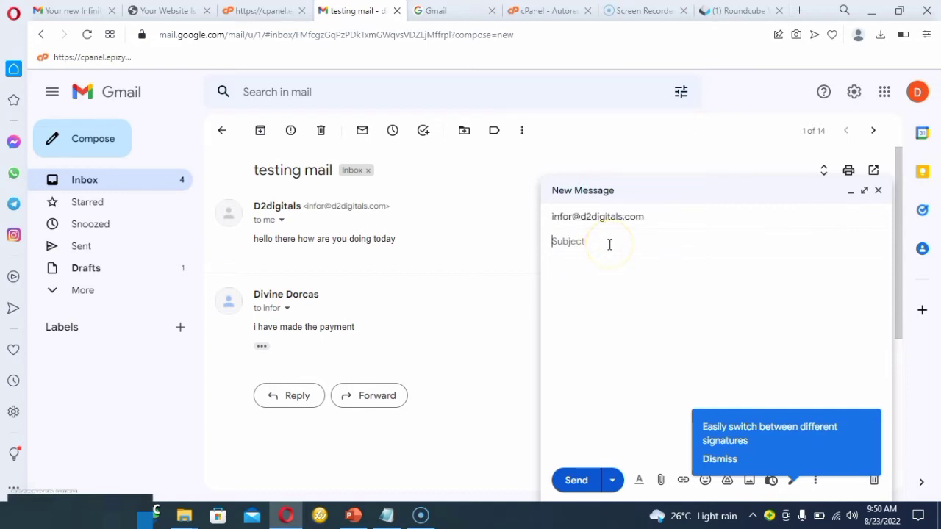
text(payment)
Write "i have made the payment" as the message body and send the email.
click(603, 267)
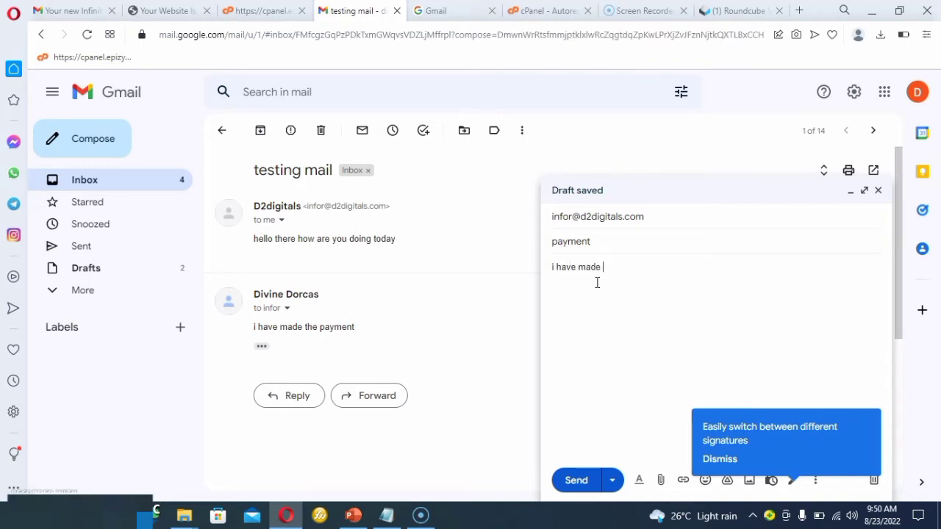
key(BackSpace)
key(BackSpace)
key(BackSpace)
text(the payment)
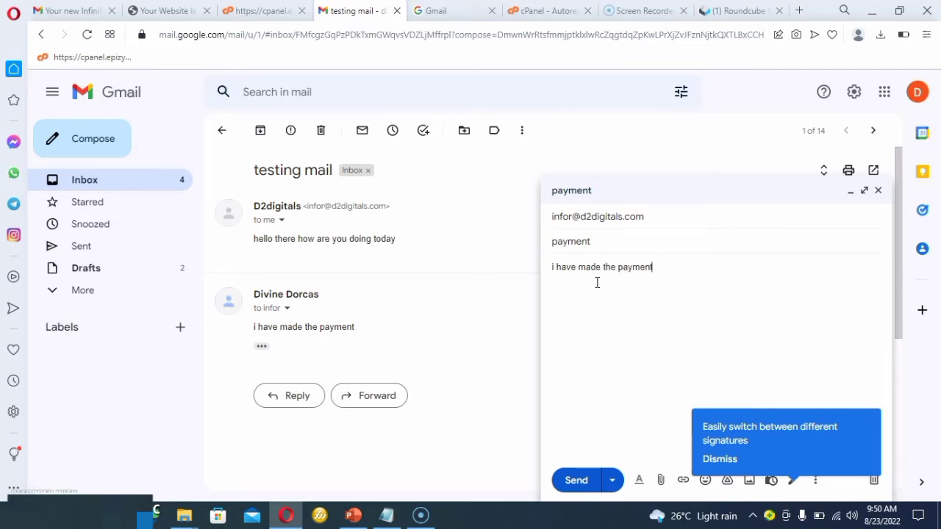
click(577, 480)
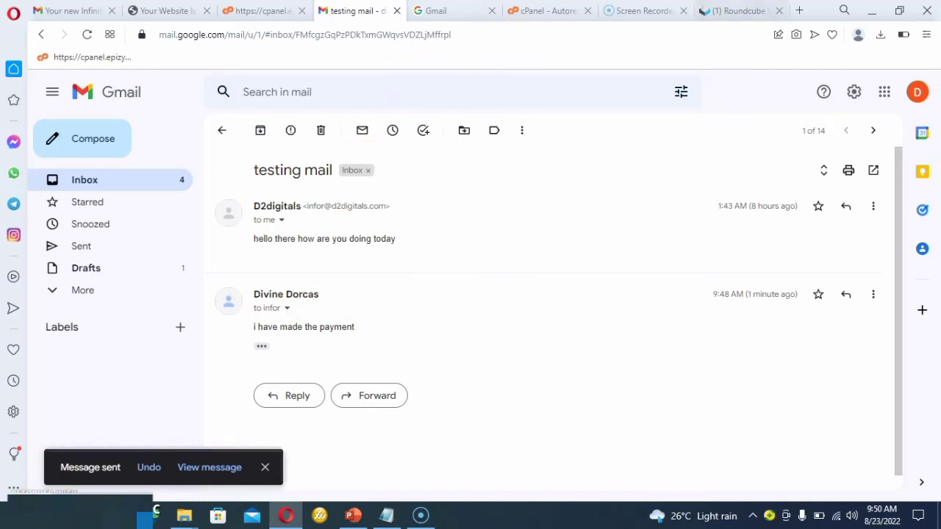
Switch to Roundcube, reload the inbox and open the "Re: testing mail" message.
click(746, 12)
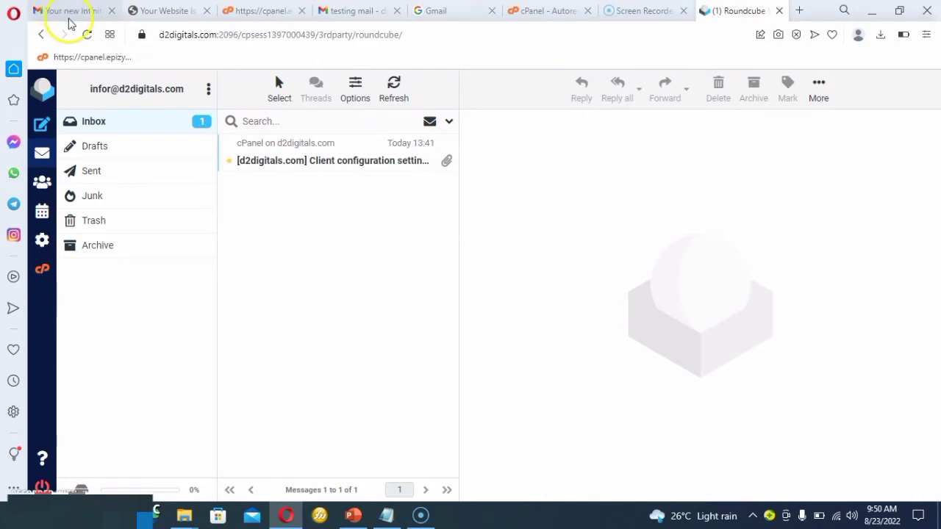
click(87, 35)
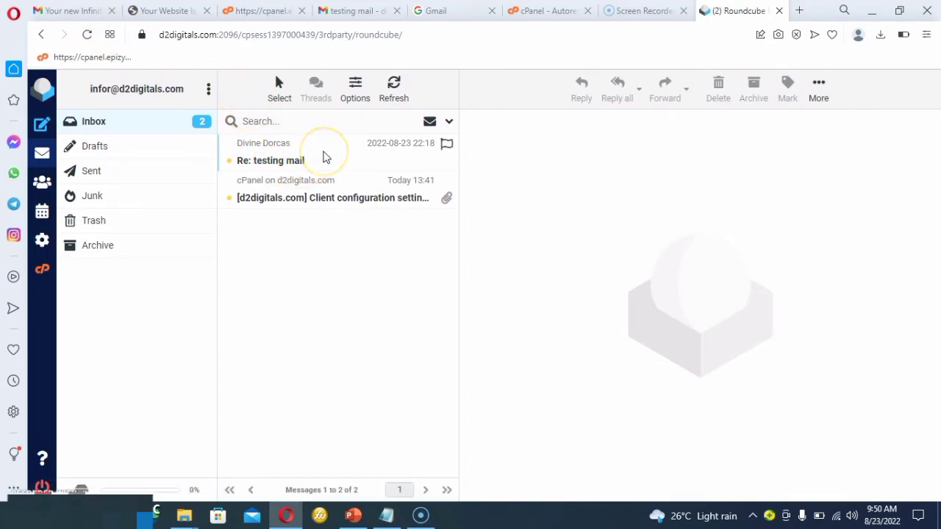
click(326, 156)
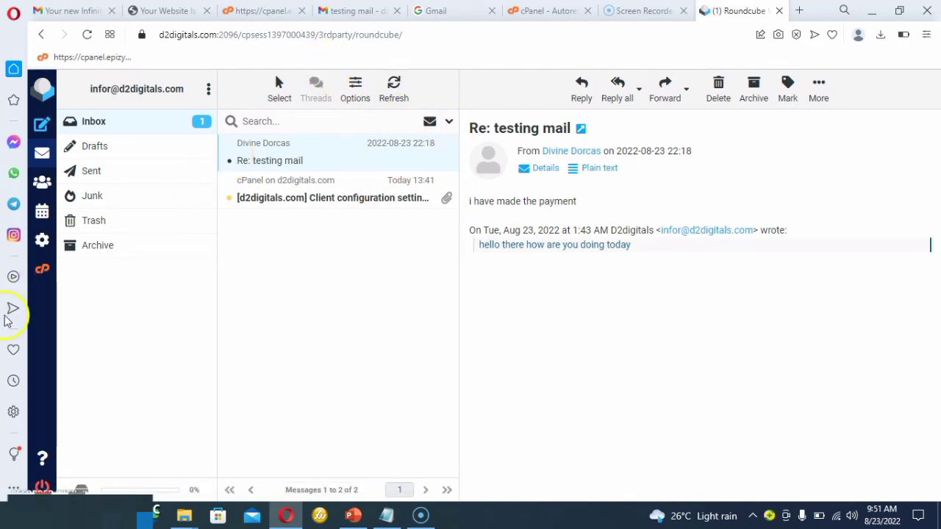
Switch to the Gmail inbox and open the "welcome to our page" automatic reply.
click(14, 381)
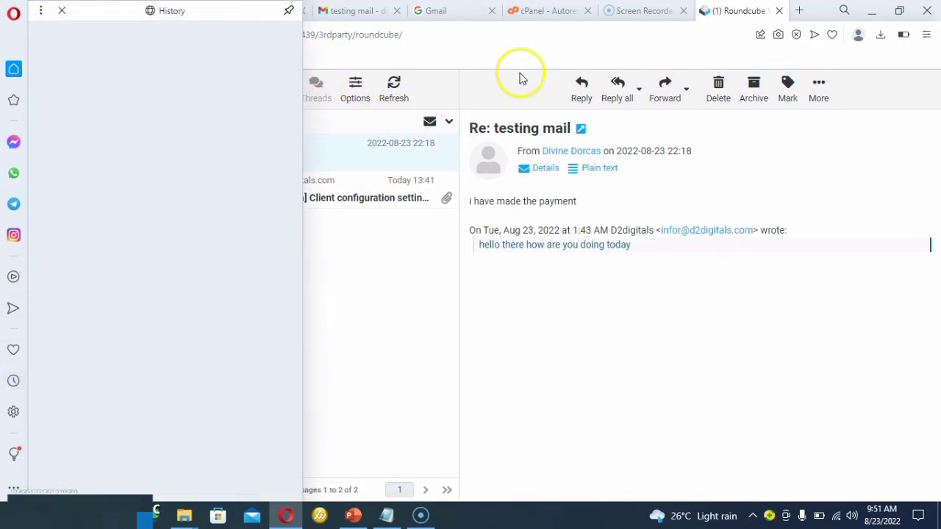
click(357, 12)
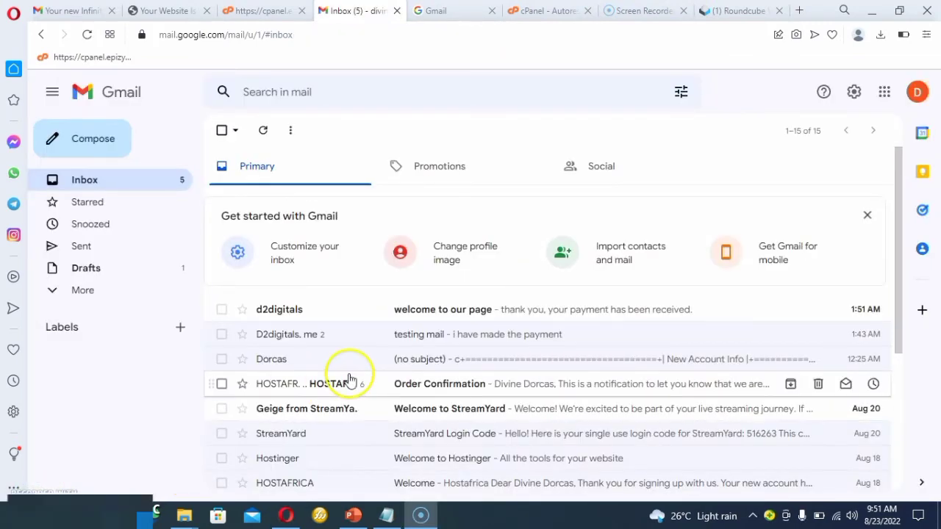
click(420, 311)
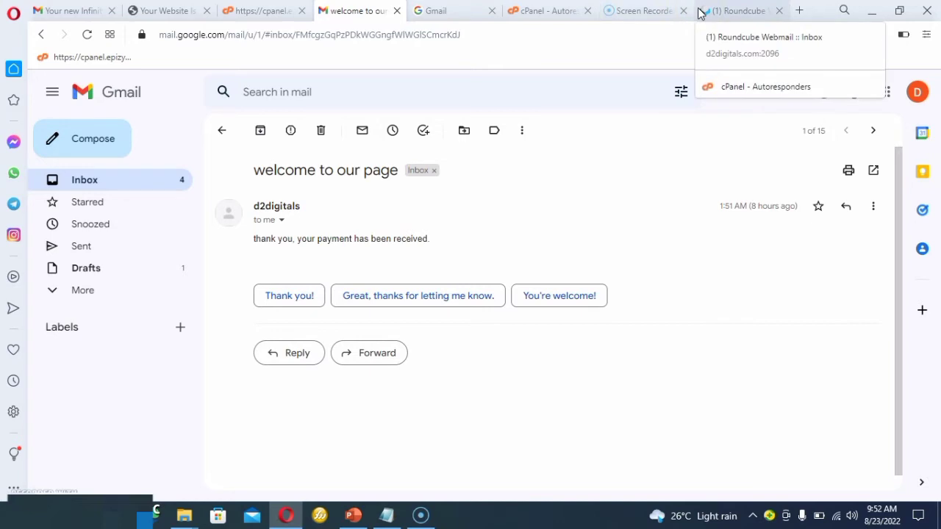
Switch to cPanel's autoresponders list and delete the "welcome to our page" autoresponder, confirming the deletion.
click(735, 13)
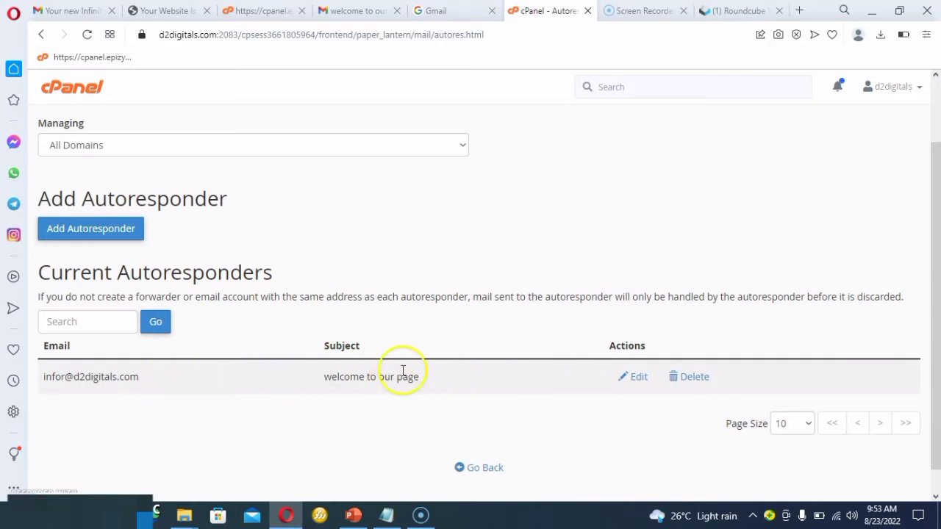
click(694, 378)
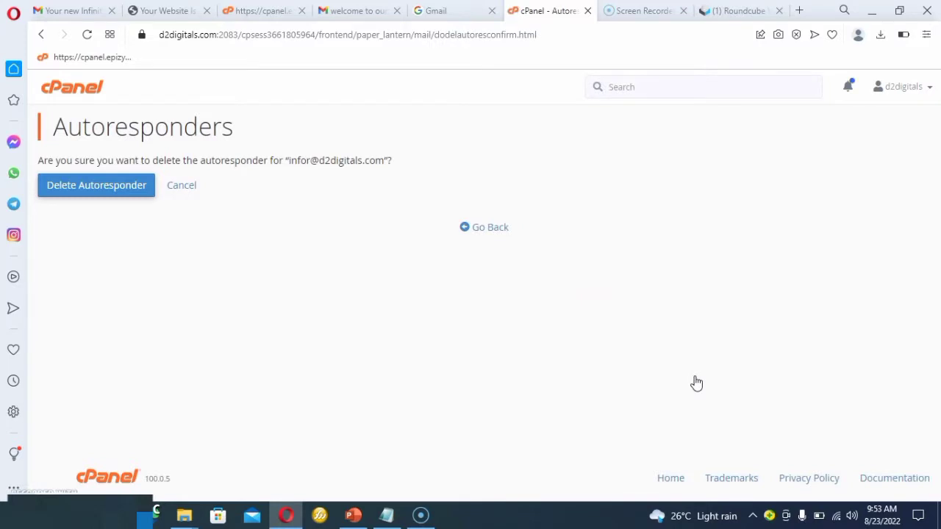
click(77, 189)
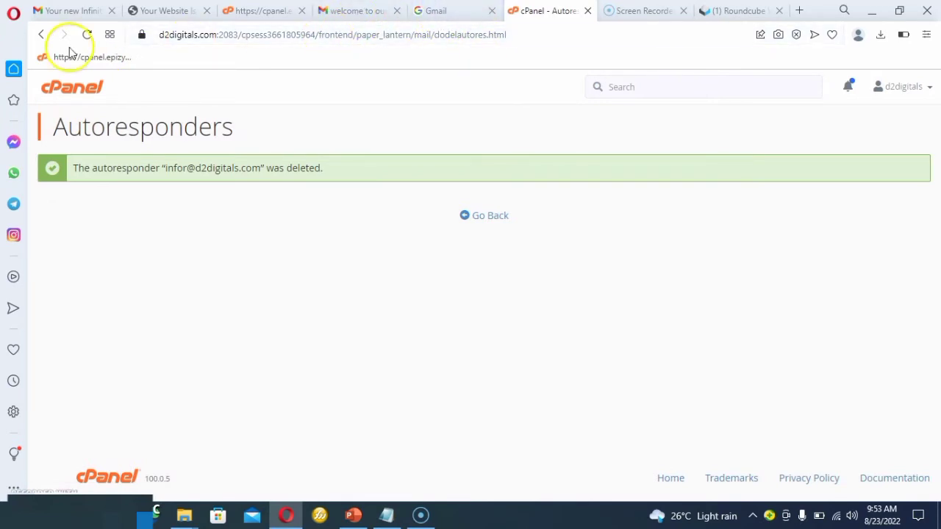
Go back through the autoresponder pages to the cPanel main page.
click(39, 37)
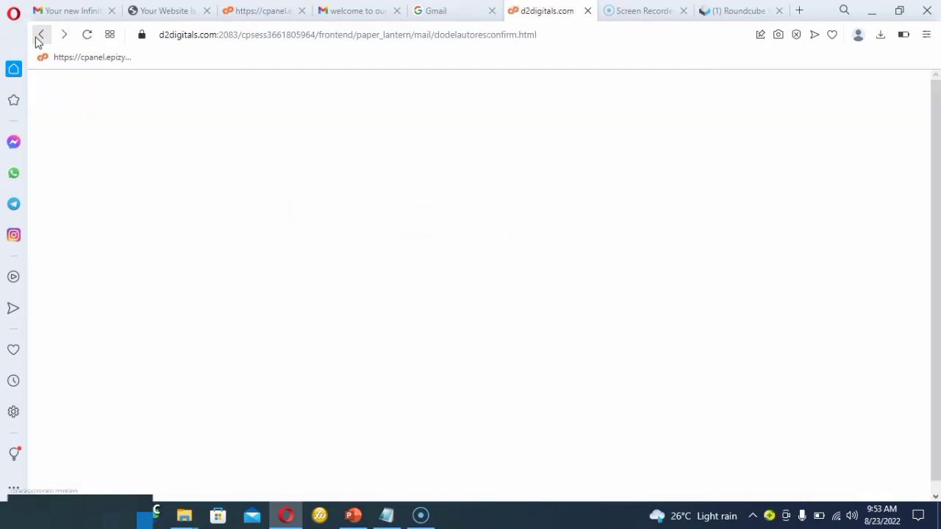
click(40, 36)
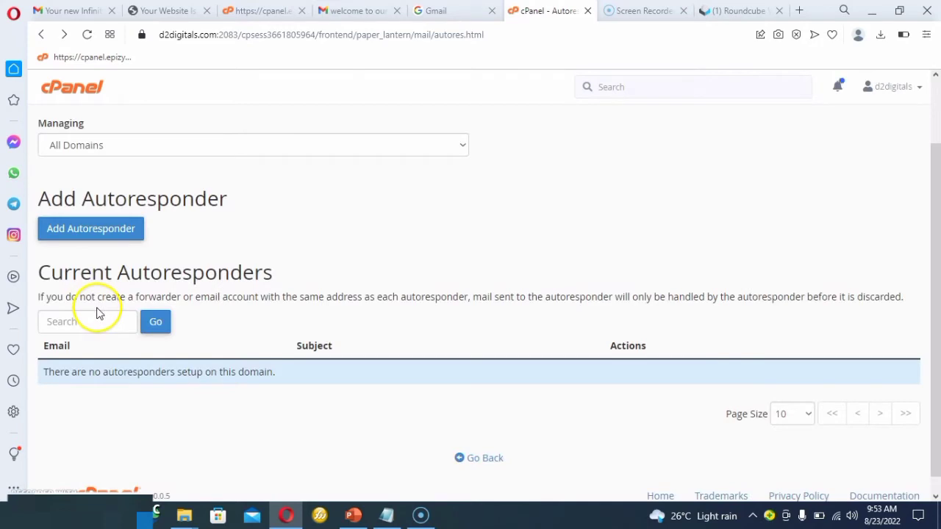
click(41, 34)
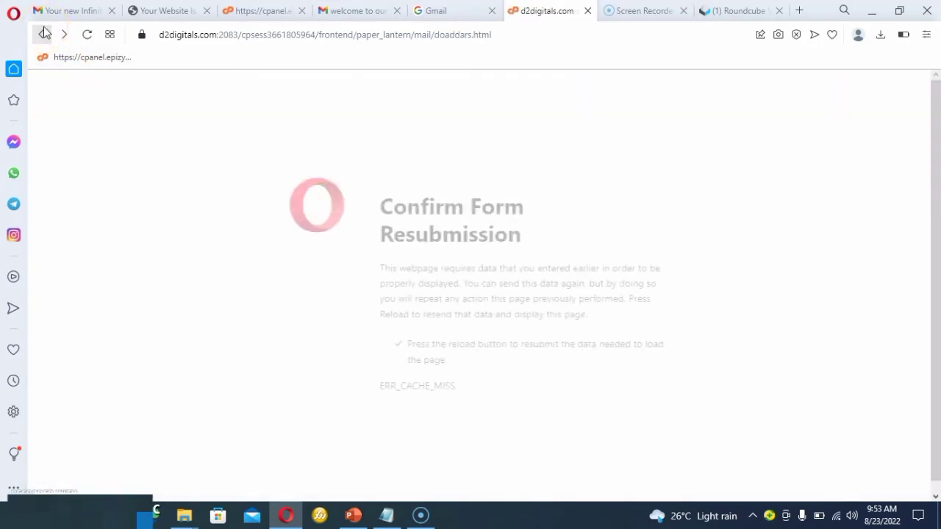
click(44, 32)
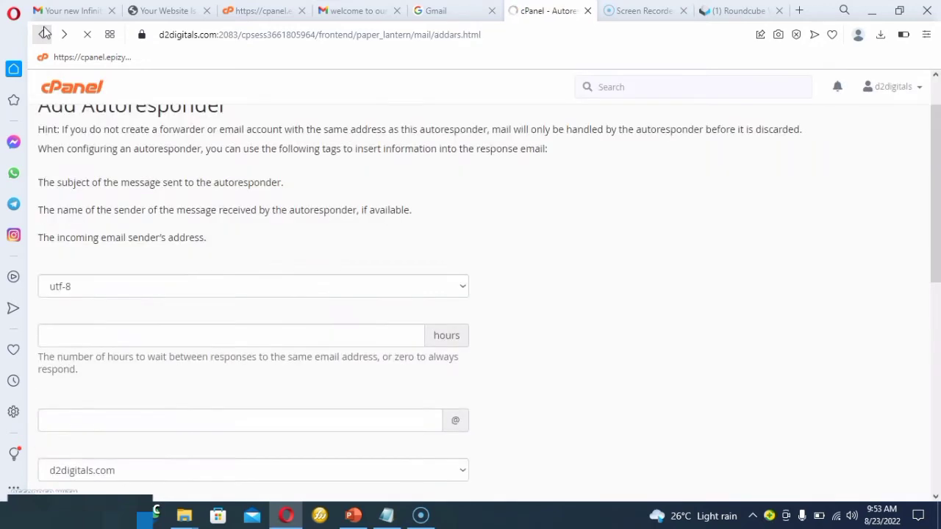
click(44, 32)
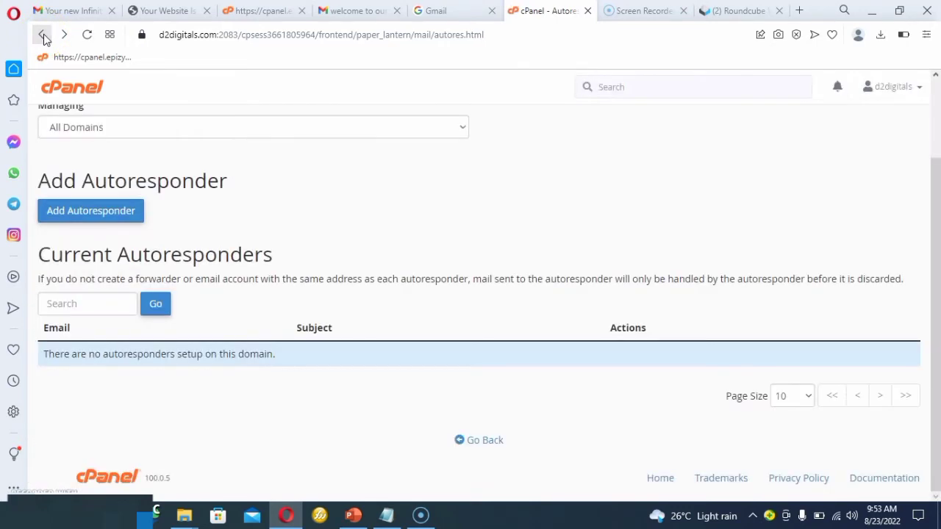
click(43, 36)
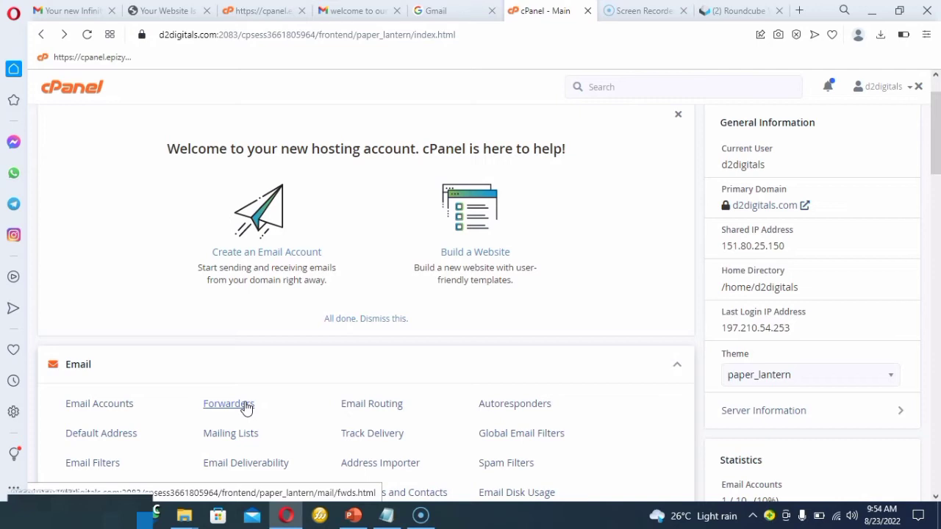
Open the email forwarders page and start adding a new forwarder.
click(246, 410)
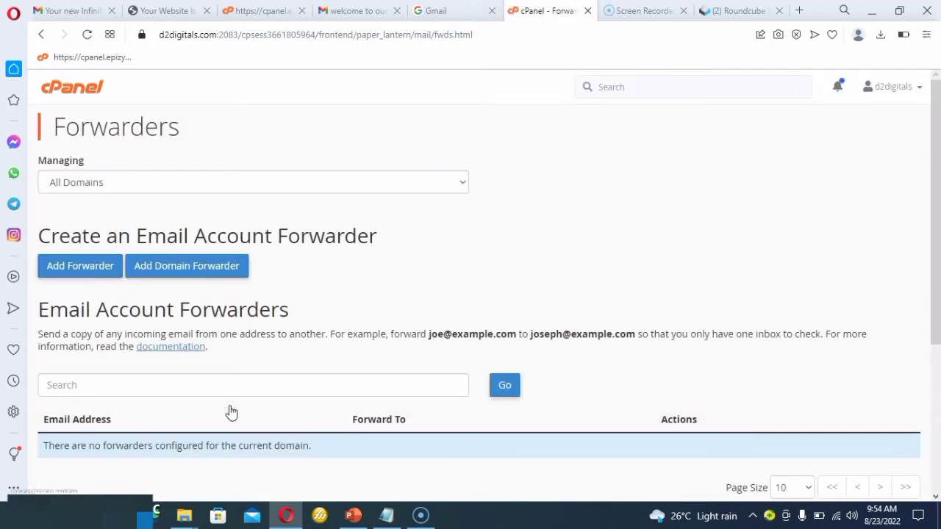
scroll(227, 374, down, 2)
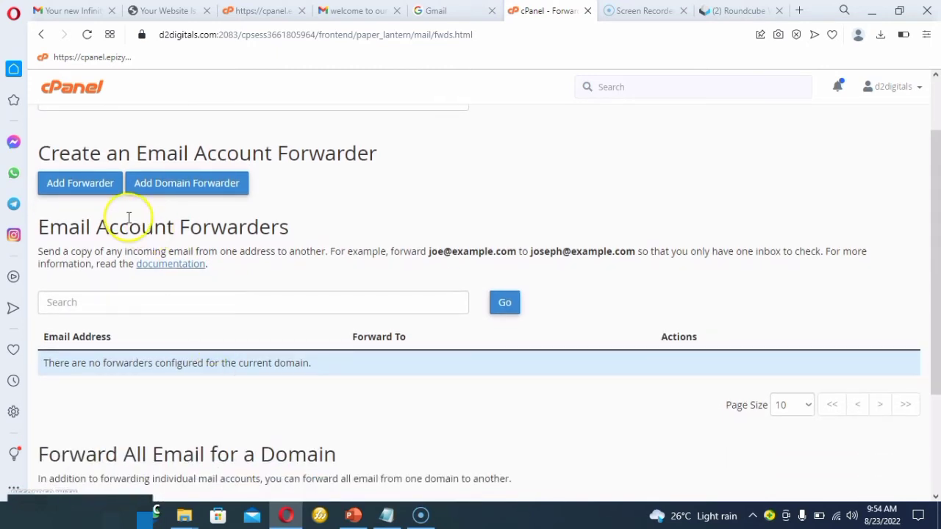
click(93, 189)
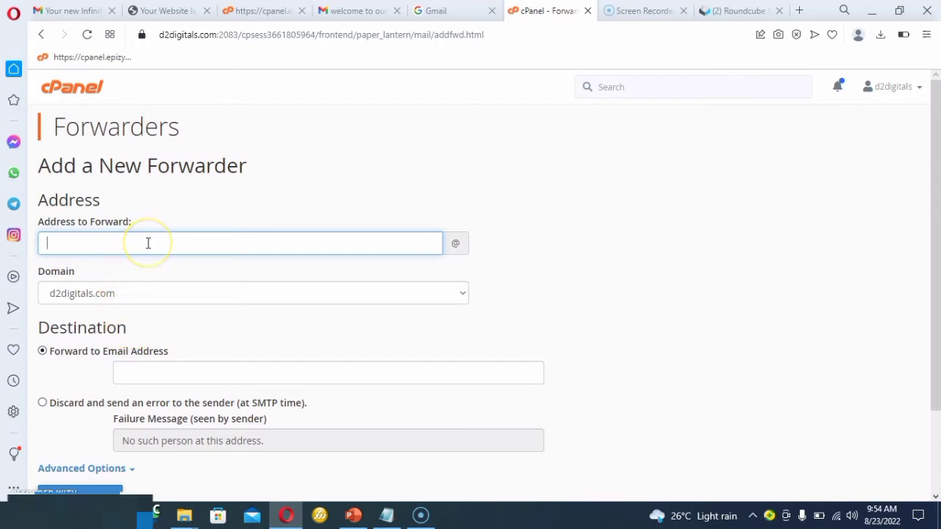
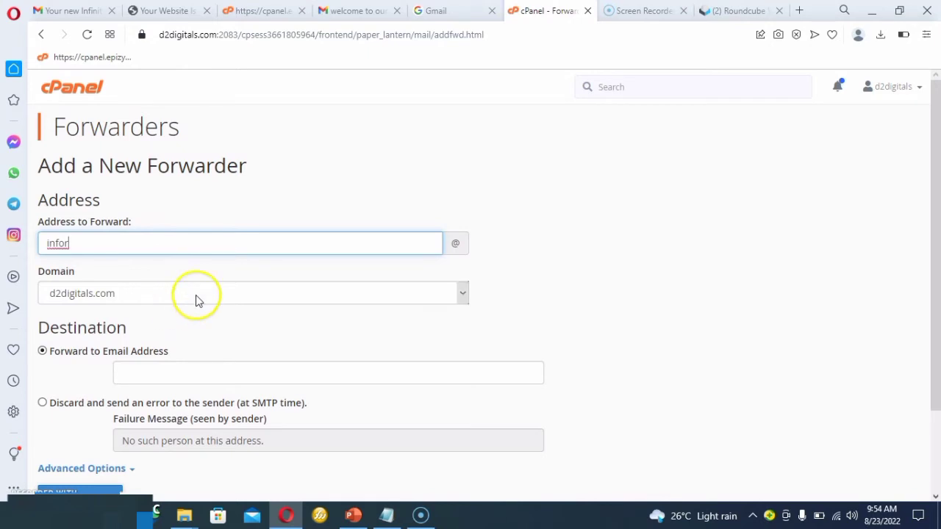
click(166, 372)
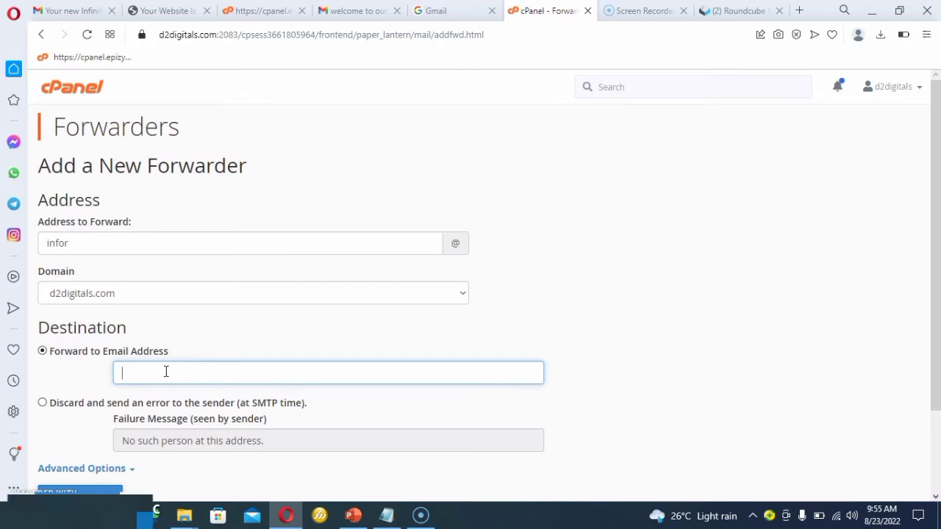
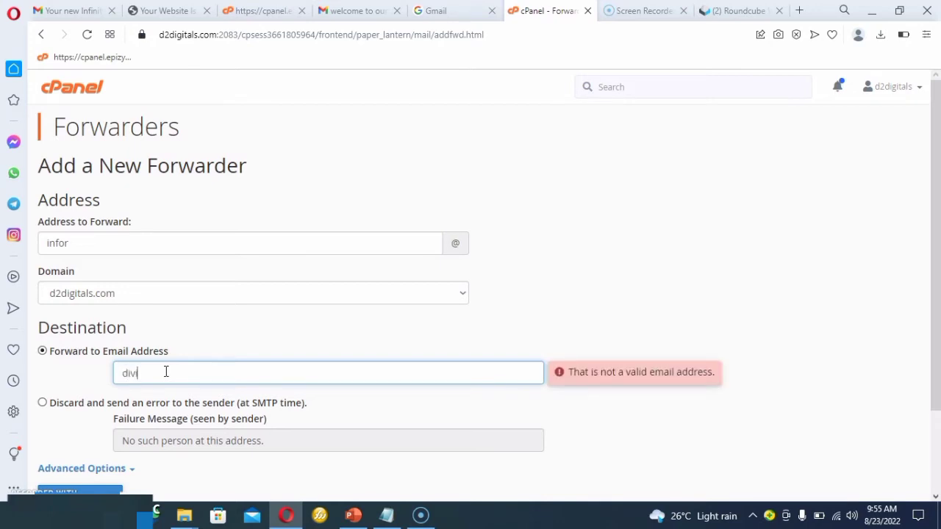
click(167, 375)
key(BackSpace)
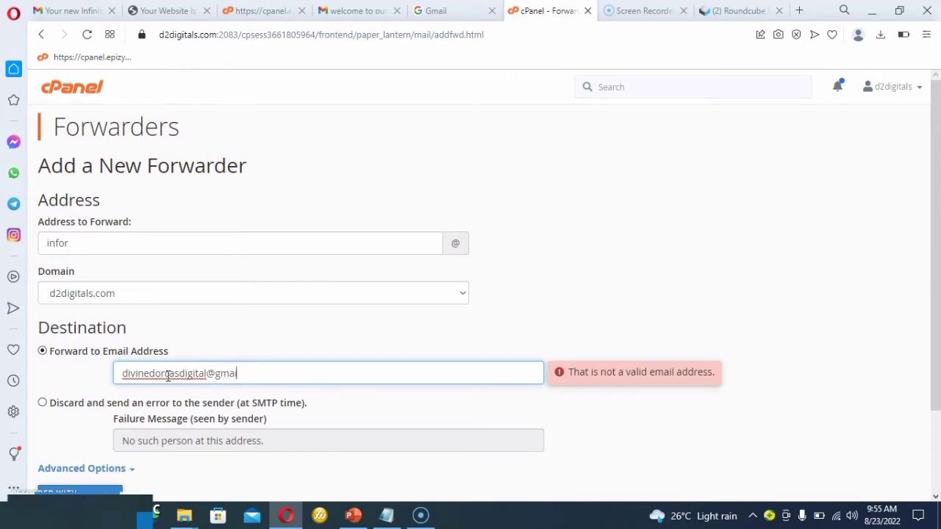
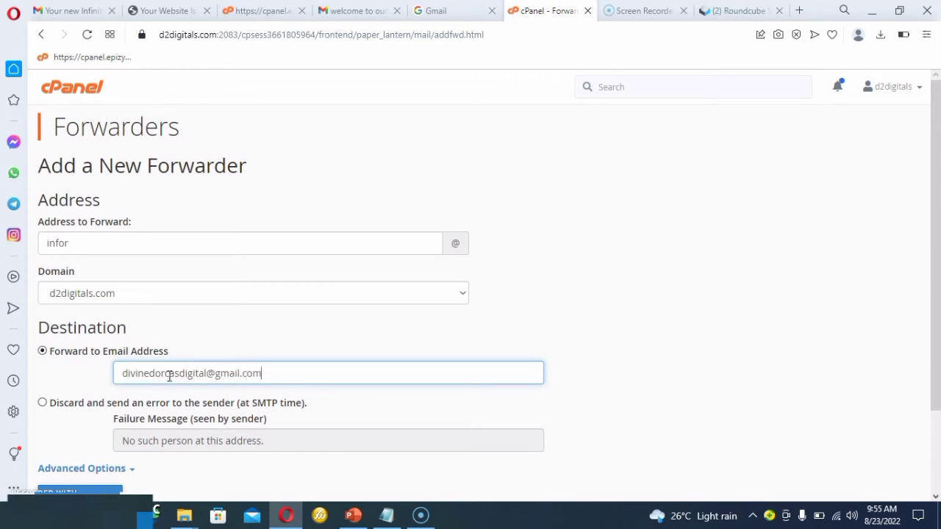
click(196, 379)
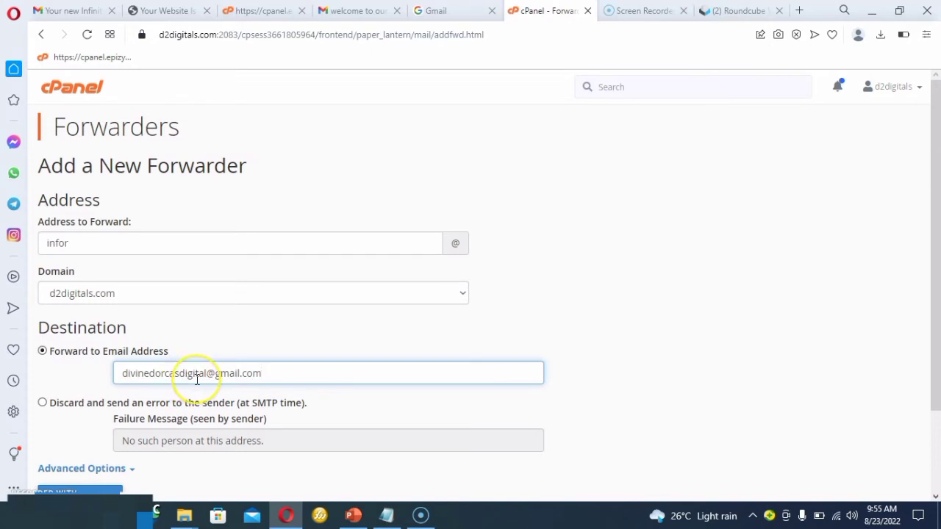
Add the email forwarder and return to the forwarders list.
click(294, 327)
scroll(294, 327, down, 3)
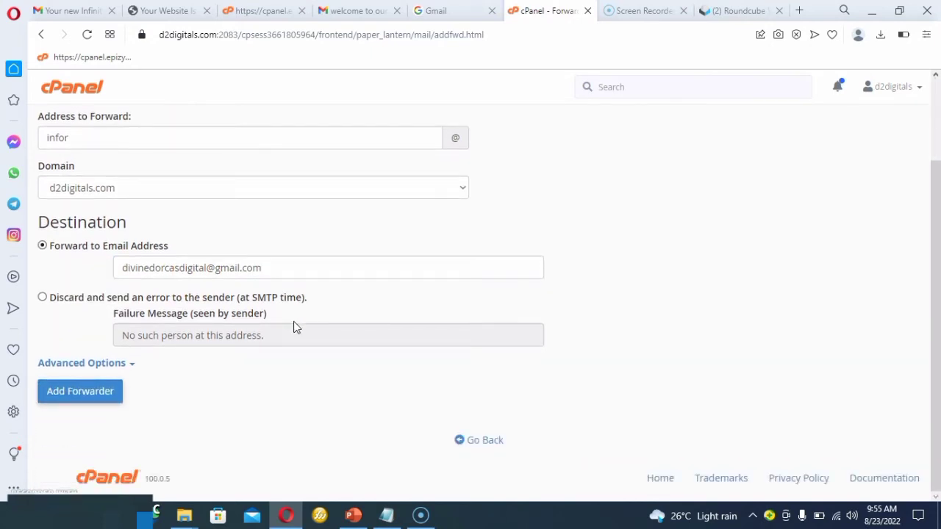
click(108, 395)
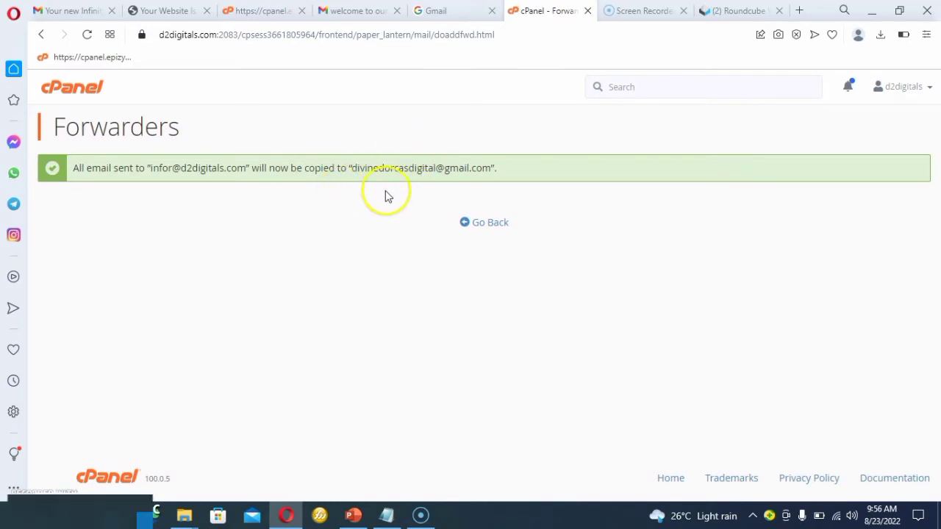
click(485, 223)
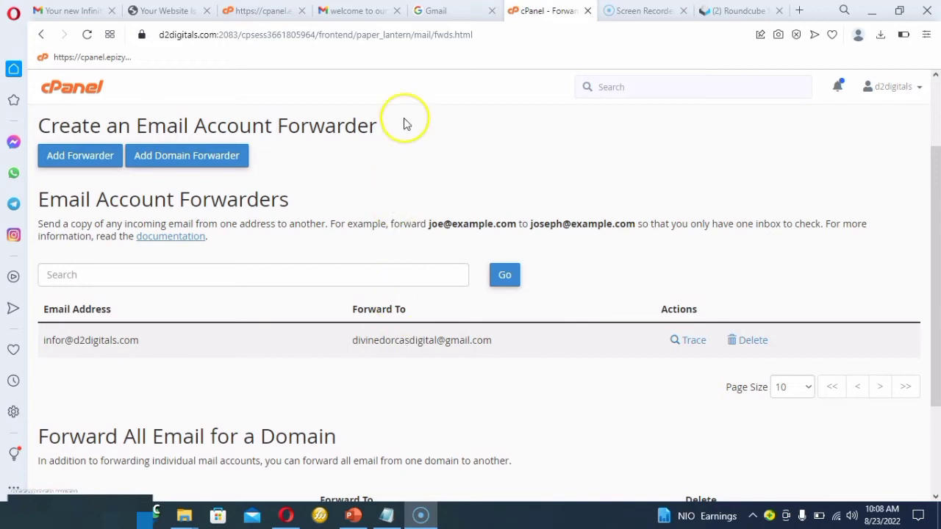
Switch to Gmail and open the inbox of the default Google account.
click(435, 15)
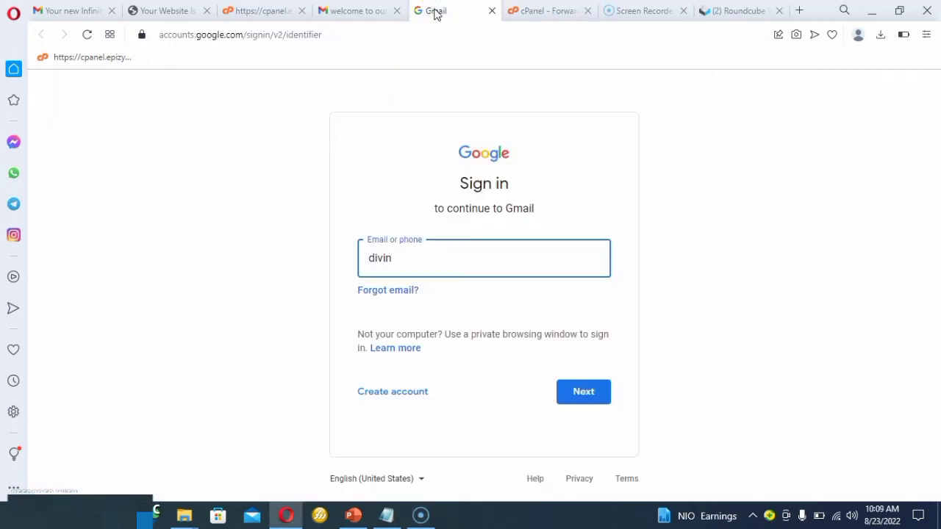
click(376, 11)
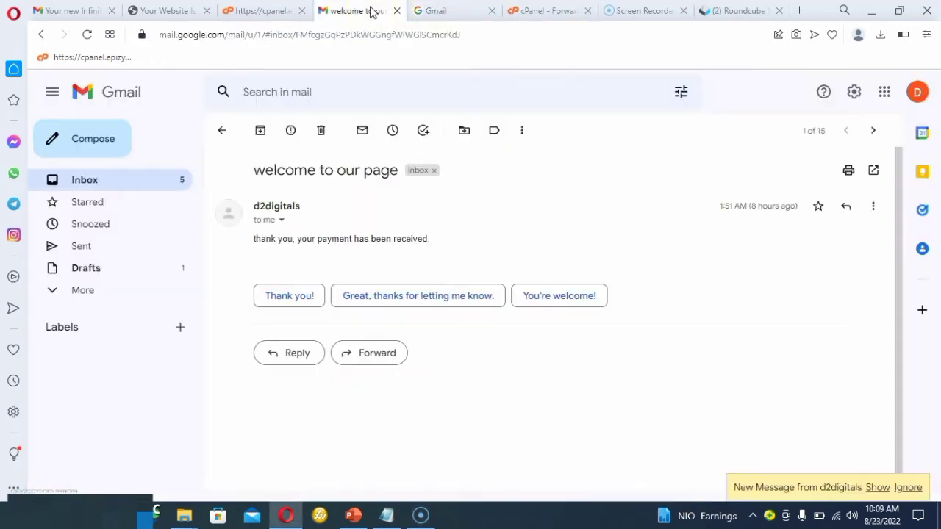
click(918, 92)
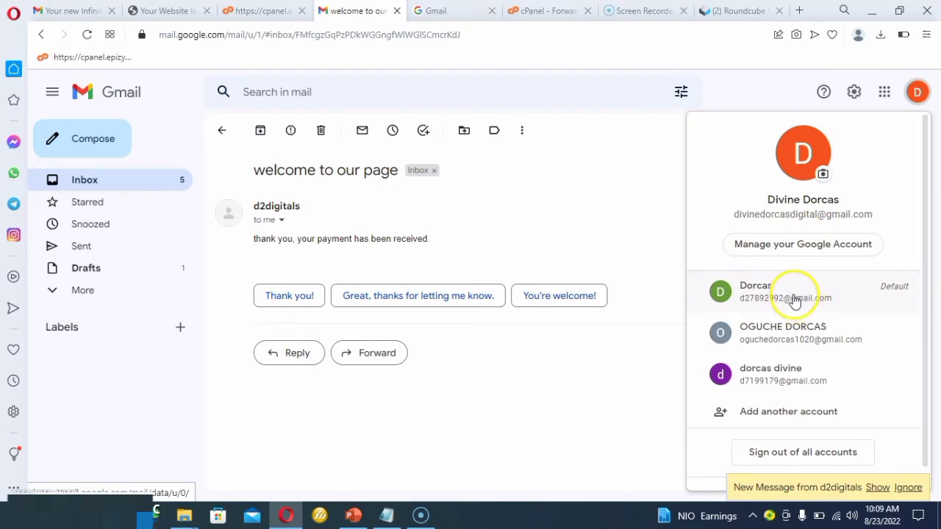
click(794, 298)
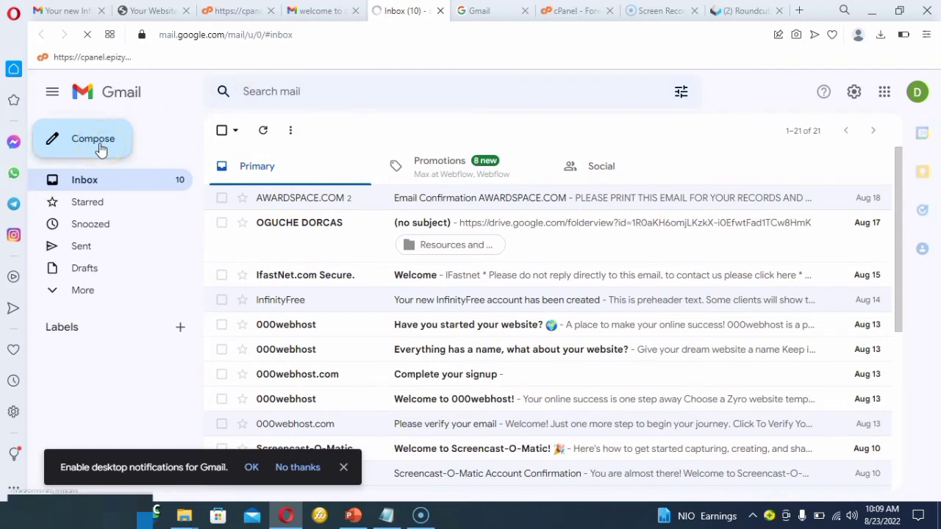
Compose a new message addressed to the forwarded d2digitals.com mailbox.
click(102, 149)
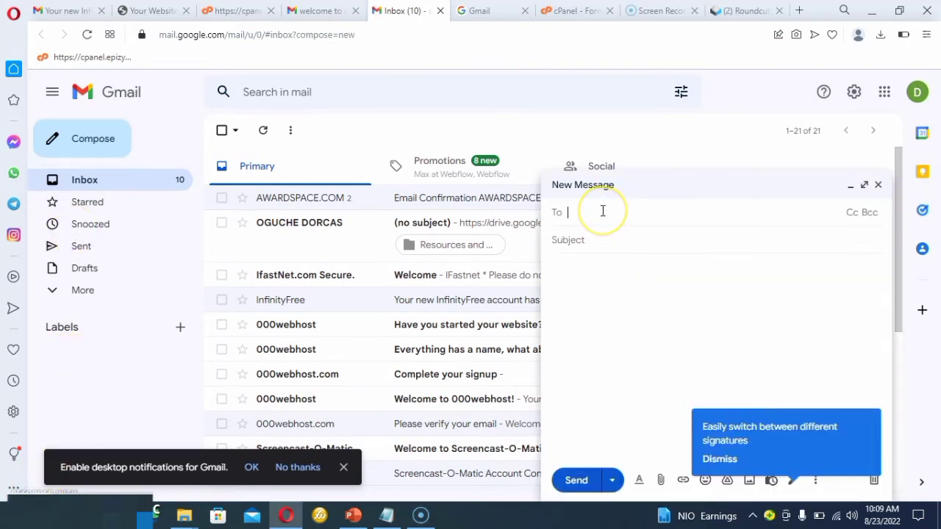
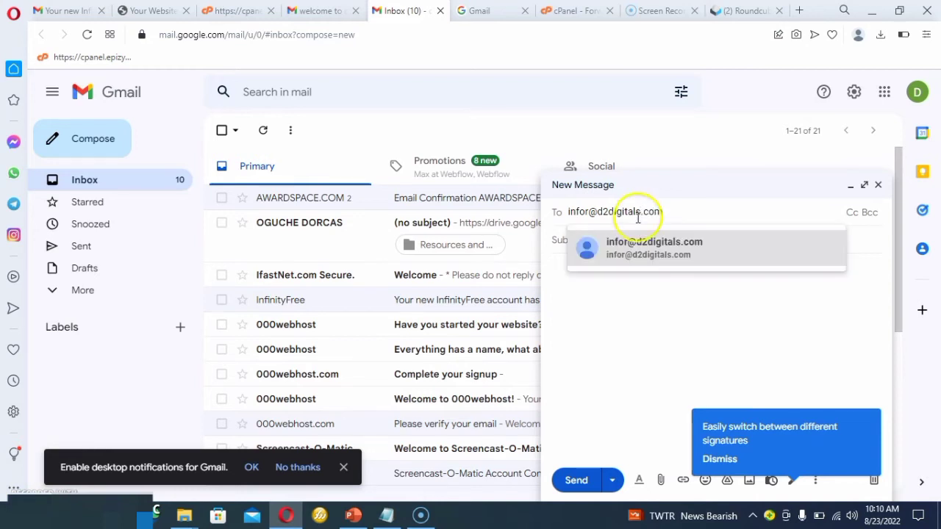
click(635, 243)
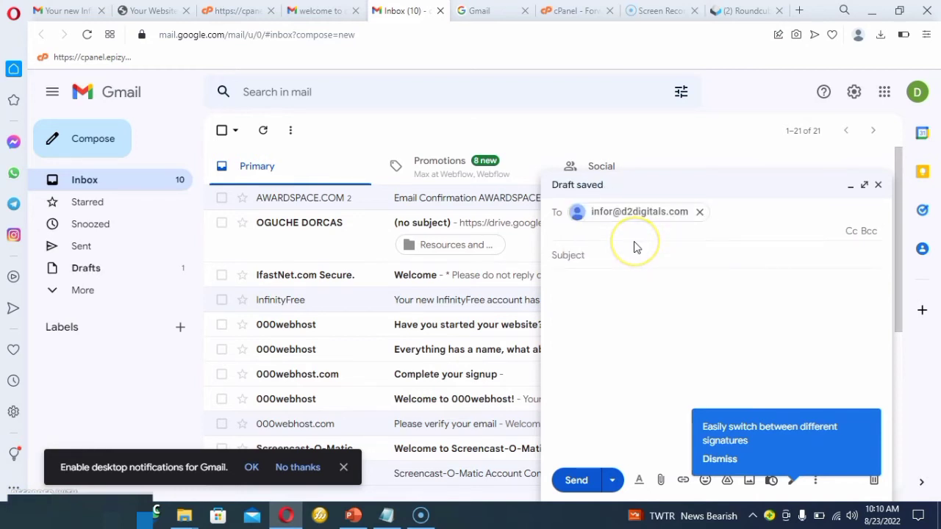
Set the message's subject to "testing mail".
click(611, 250)
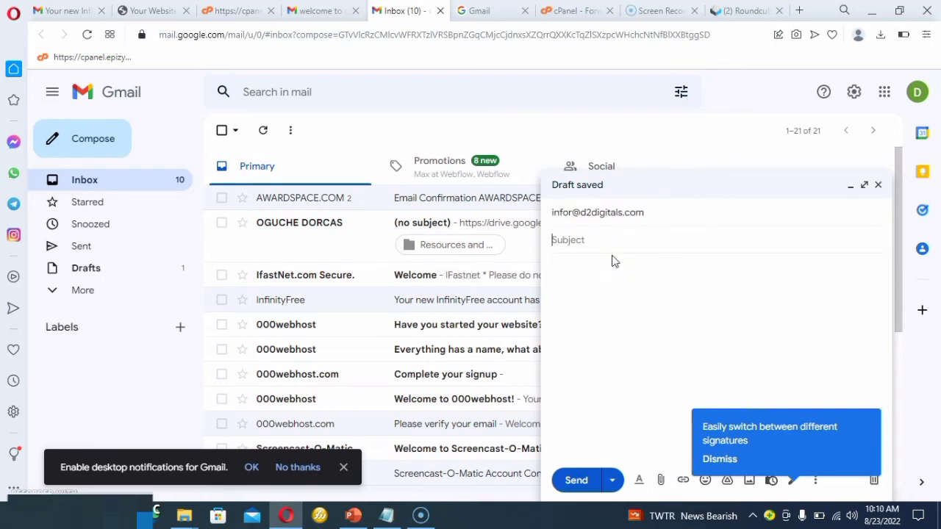
text(testing mail)
Write "i want to get a hosting and domain name from you" as the message body and send the email.
click(610, 274)
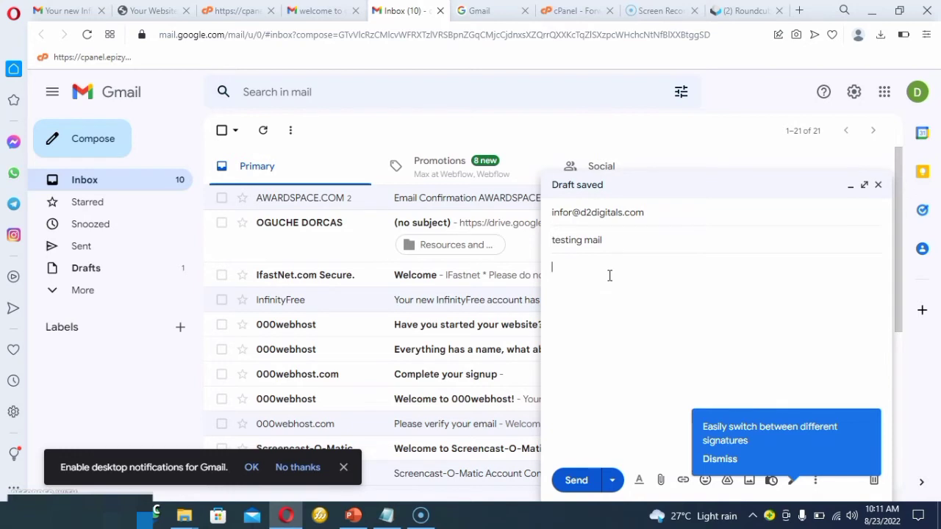
text(i ha)
key(BackSpace)
key(BackSpace)
text(want to get a)
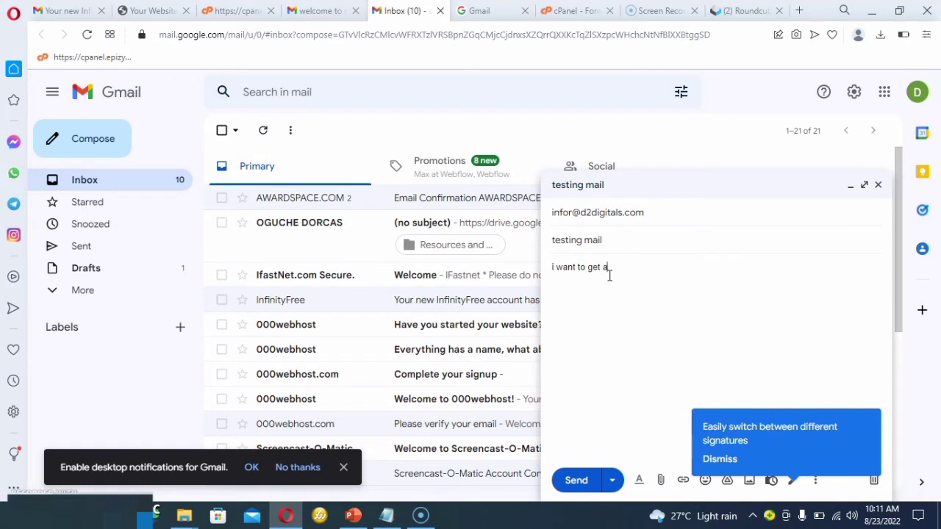
text( hosting and domain name from you)
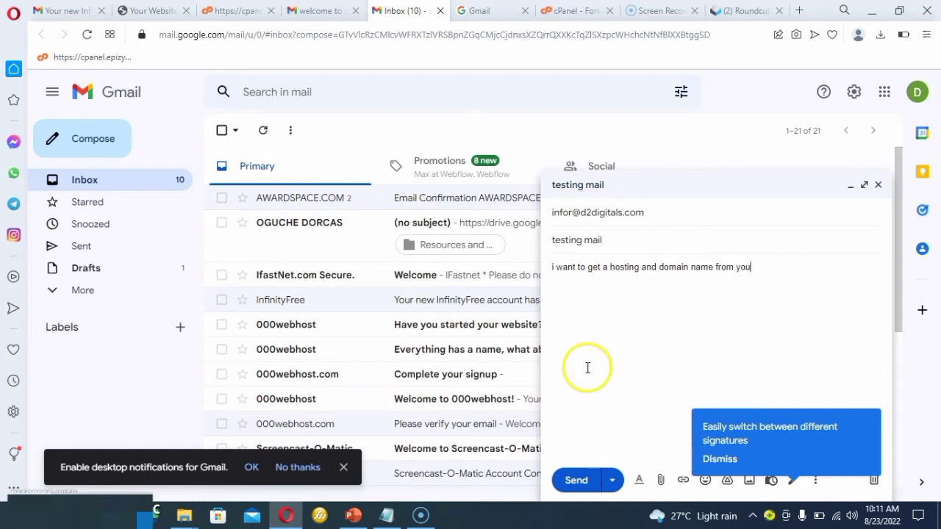
click(579, 481)
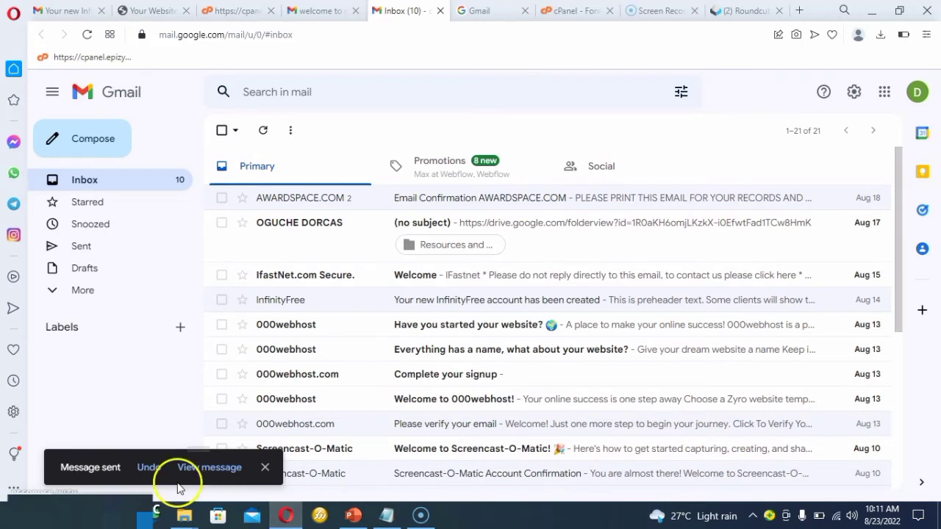
Reload the Roundcube inbox and open the "testing mail" message in the forwarding destination's Gmail account.
click(753, 11)
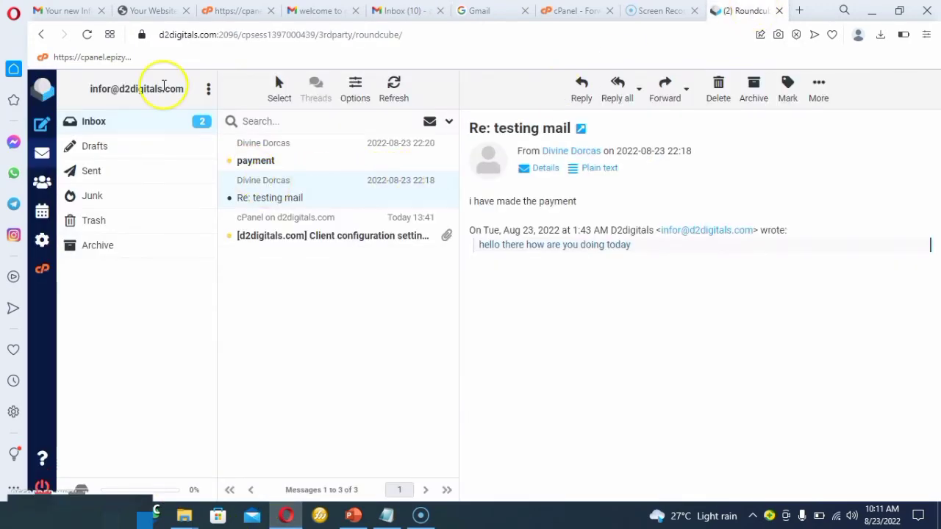
click(87, 35)
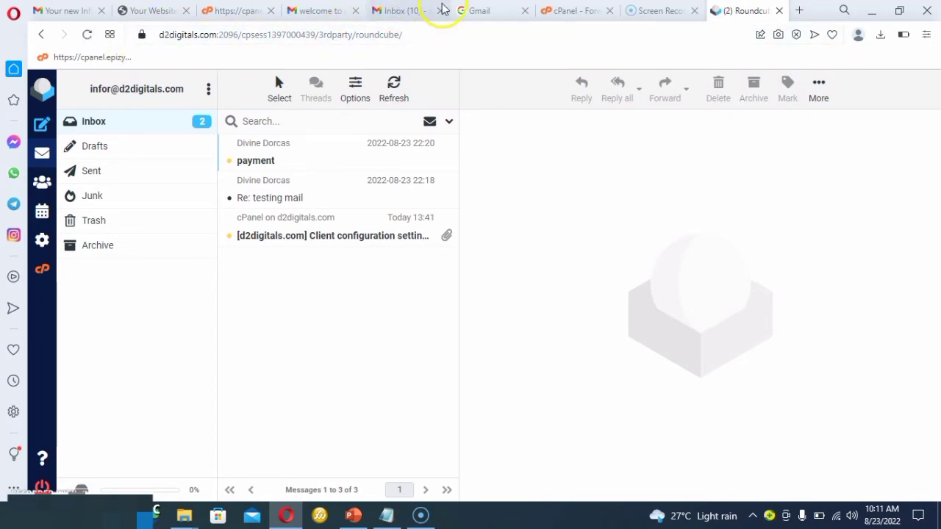
click(400, 10)
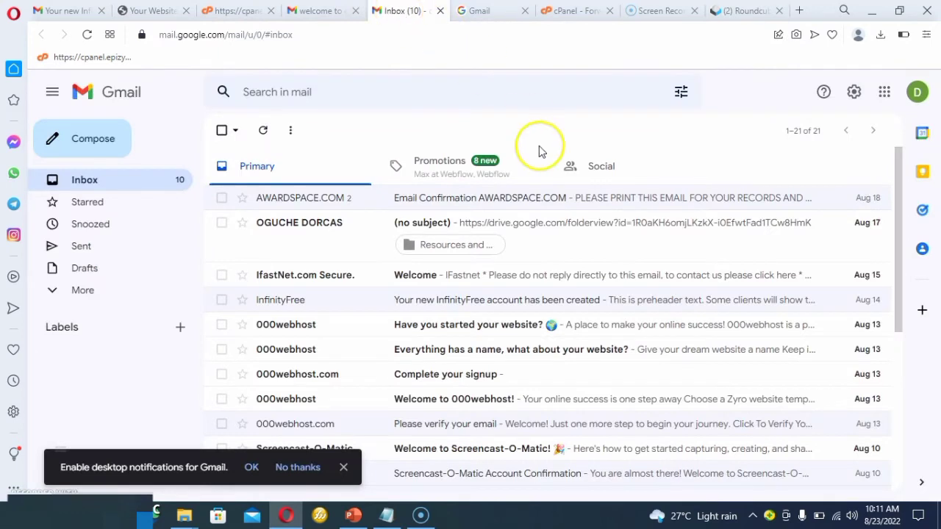
click(917, 93)
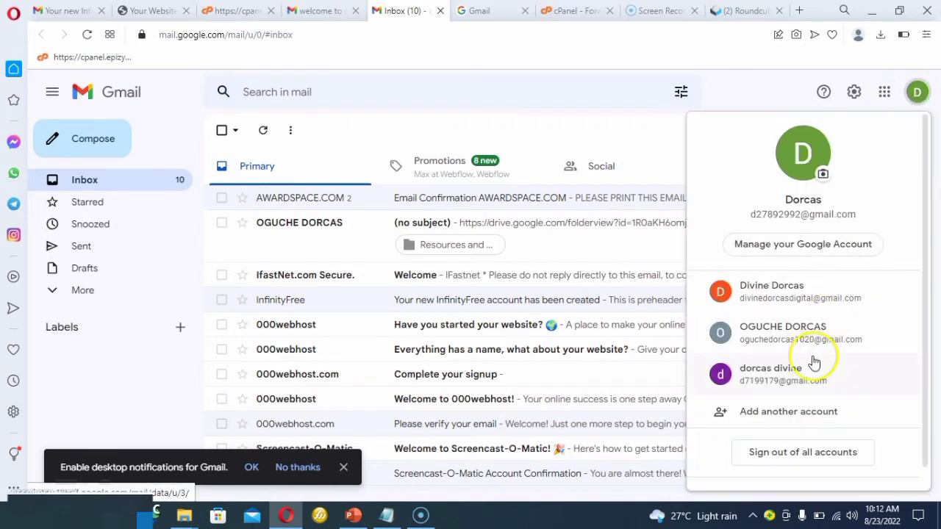
click(800, 298)
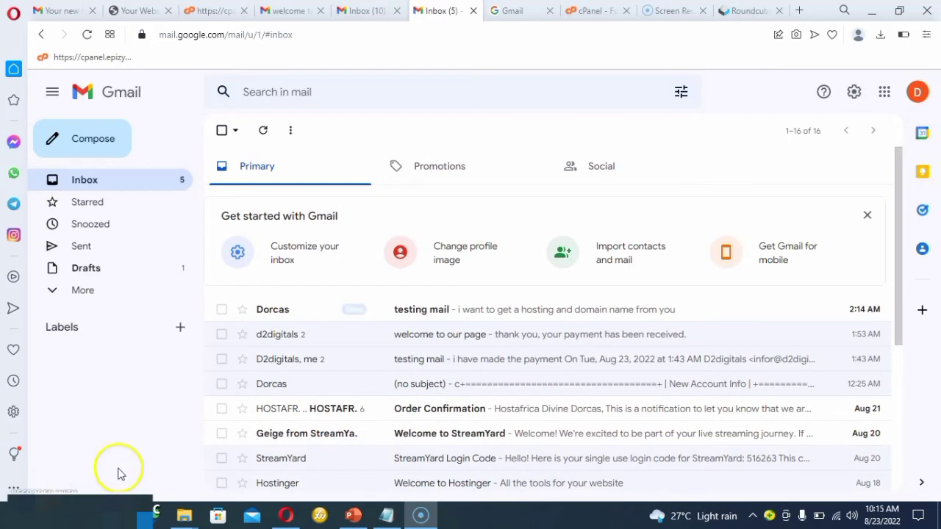
click(454, 311)
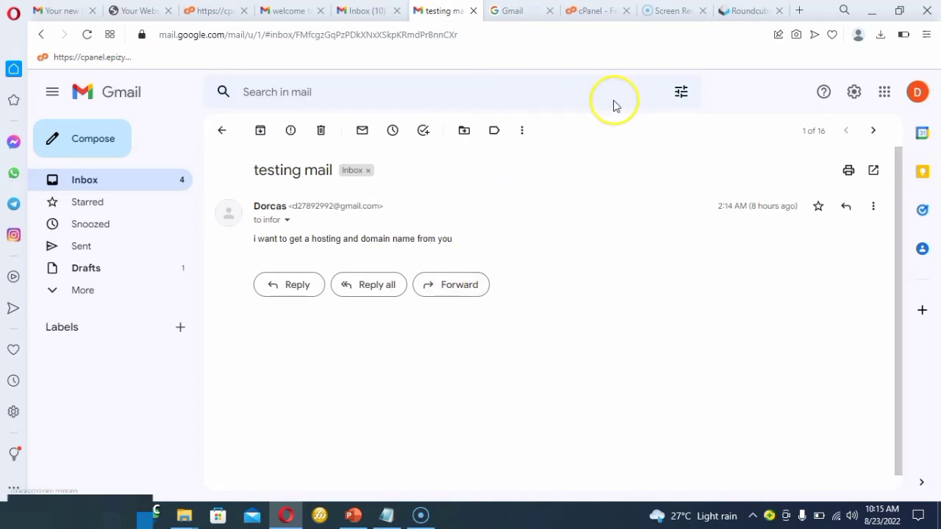
Switch to cPanel's forwarders list and delete the email forwarder, confirming the deletion.
click(587, 14)
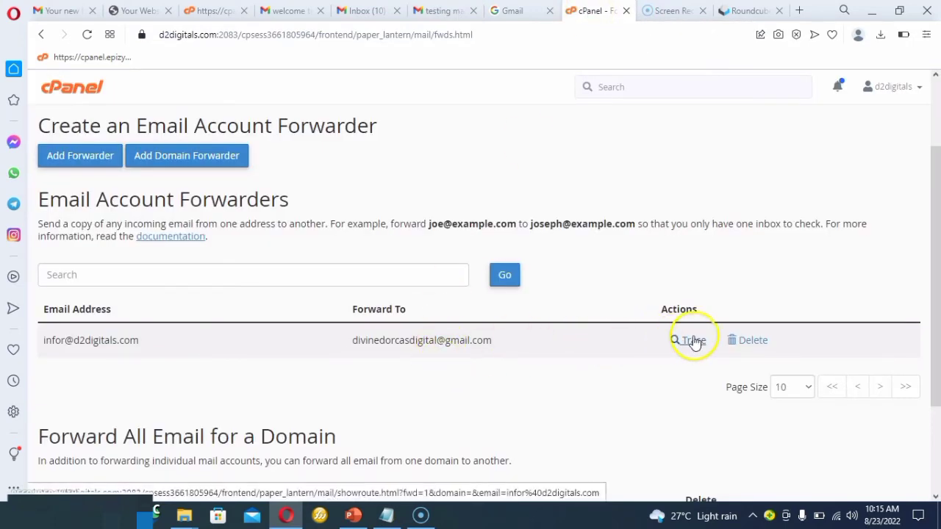
click(737, 342)
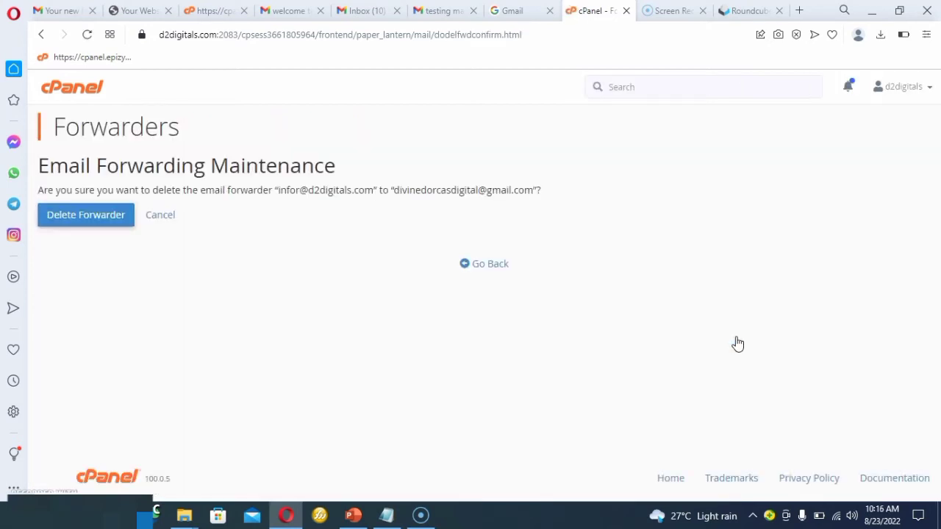
click(86, 215)
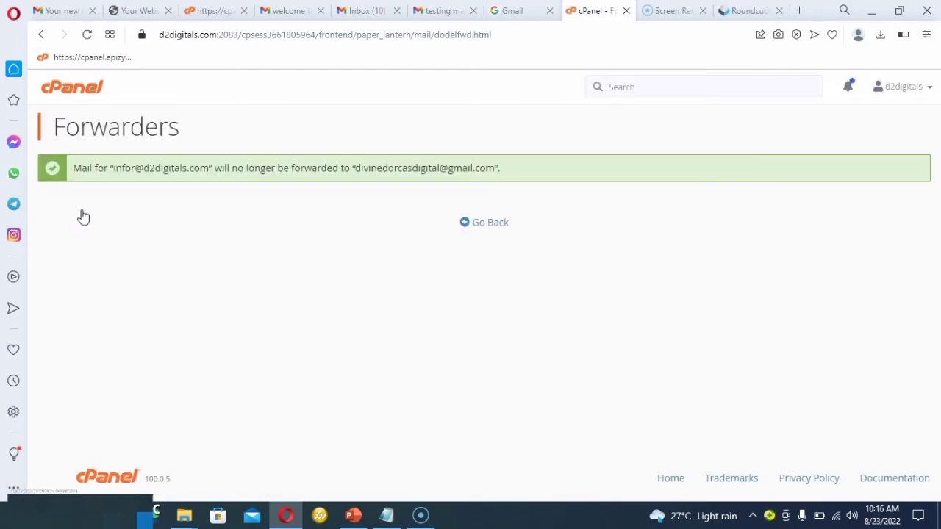
Return to the email accounts list and permanently delete the demo email account on d2digitals.com, confirming the deletion.
click(41, 34)
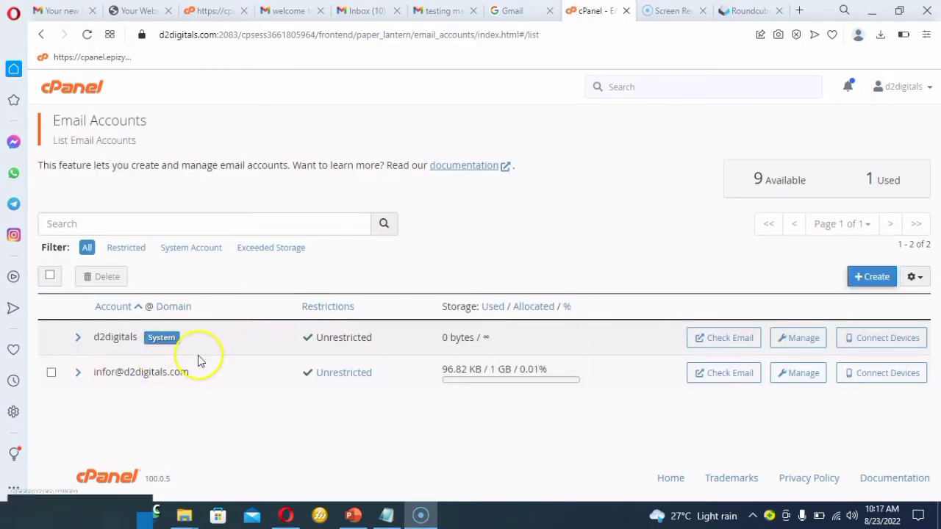
click(51, 372)
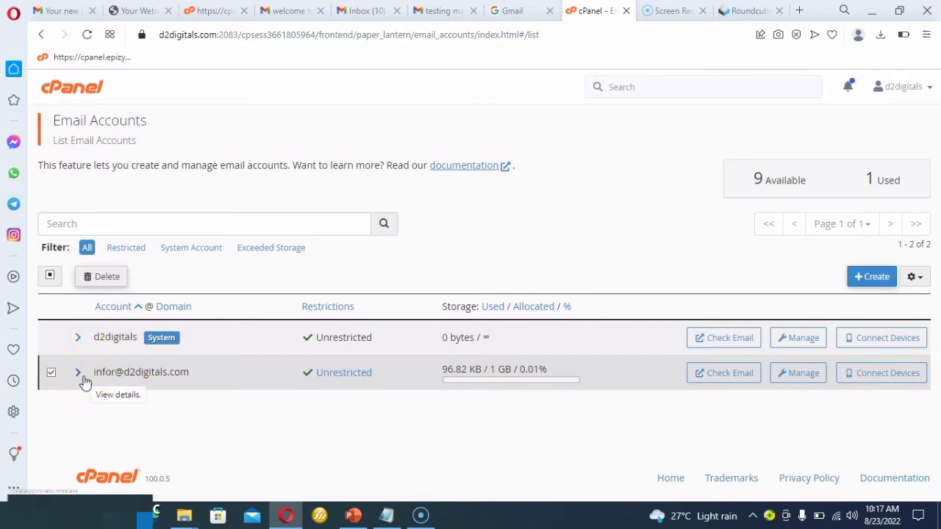
click(83, 377)
click(102, 277)
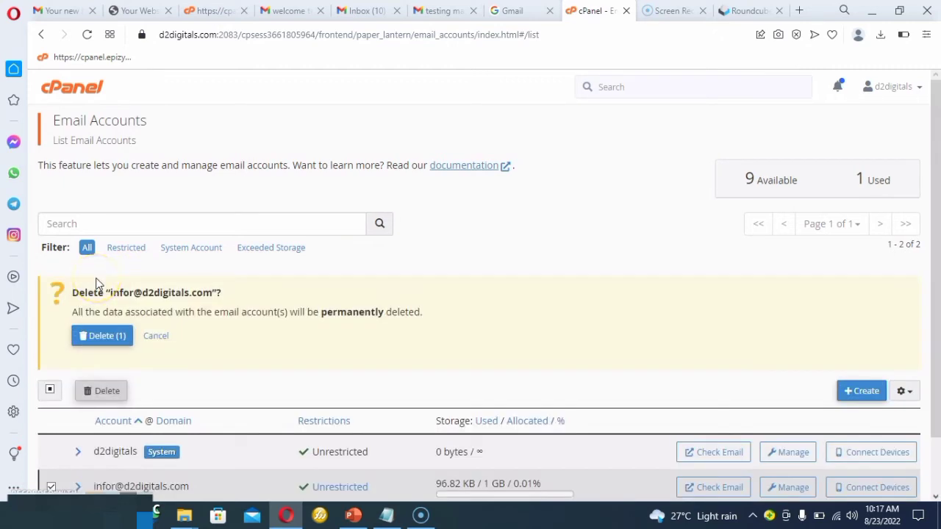
click(95, 335)
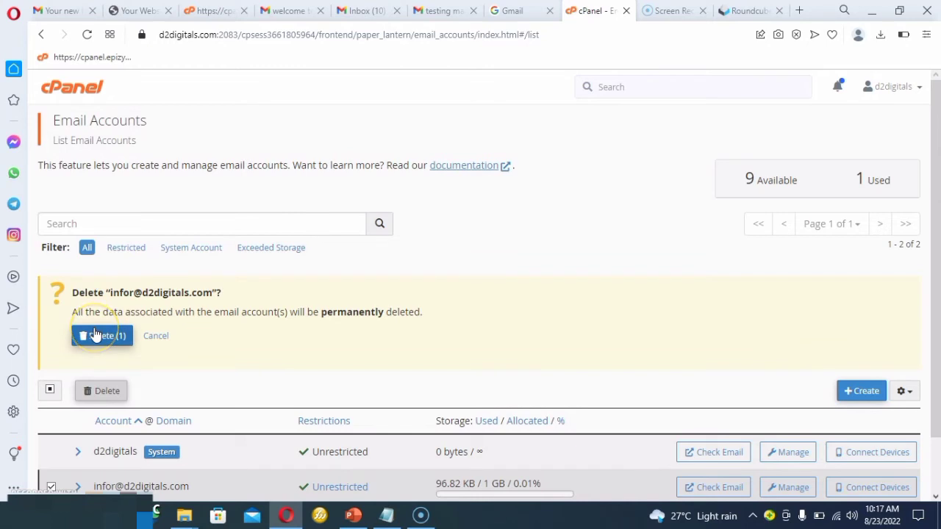
click(107, 338)
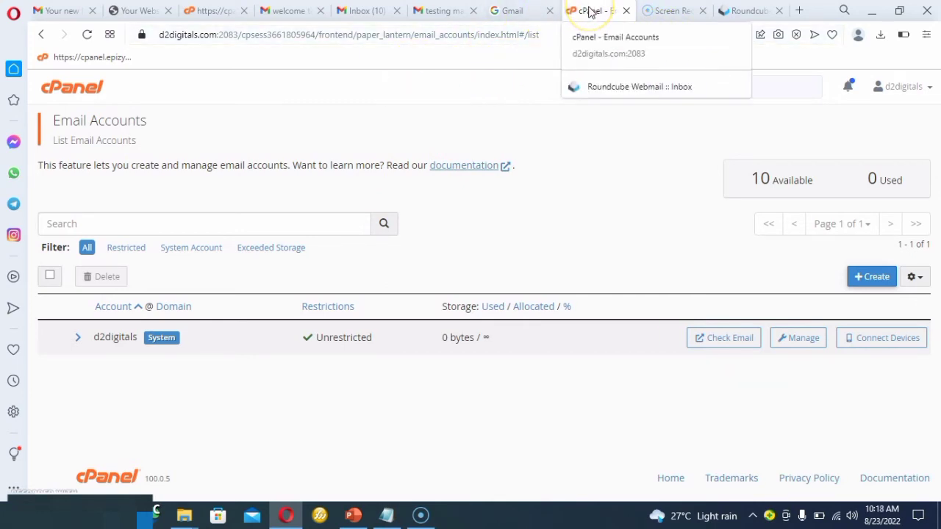
Return to the cPanel home page and open the File Manager to view the hosting account's folders.
click(45, 37)
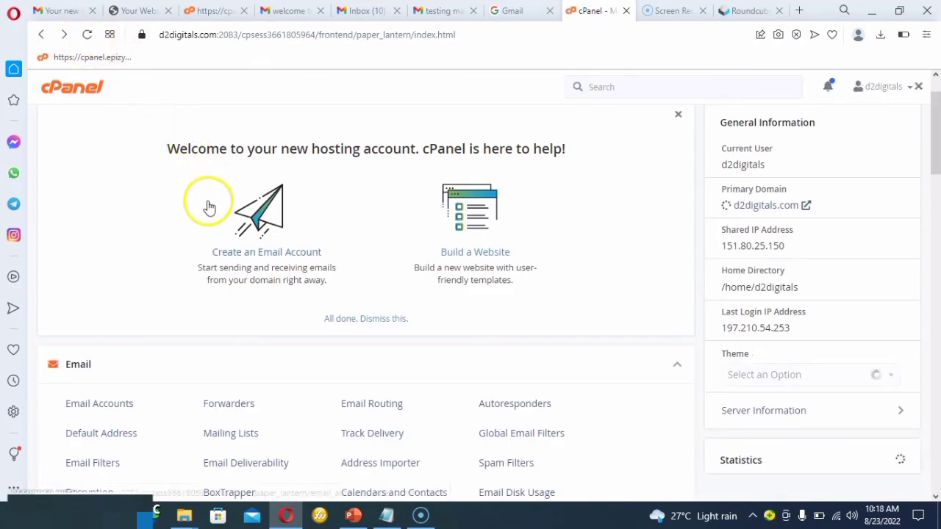
scroll(212, 301, down, 5)
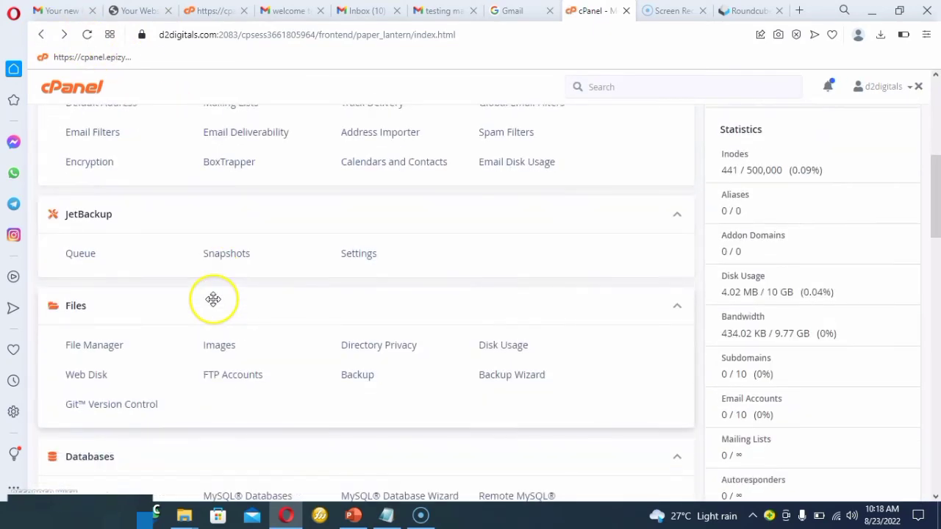
scroll(213, 301, down, 1)
scroll(212, 302, down, 1)
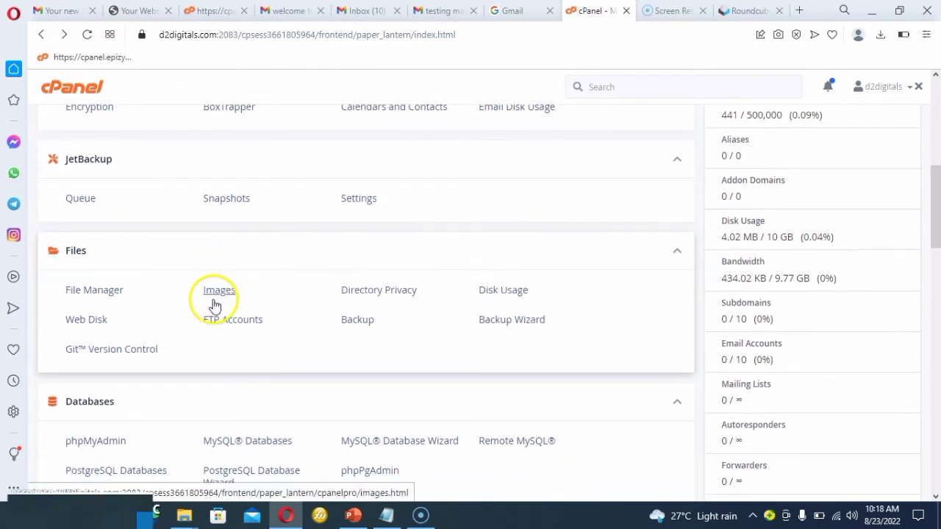
click(111, 296)
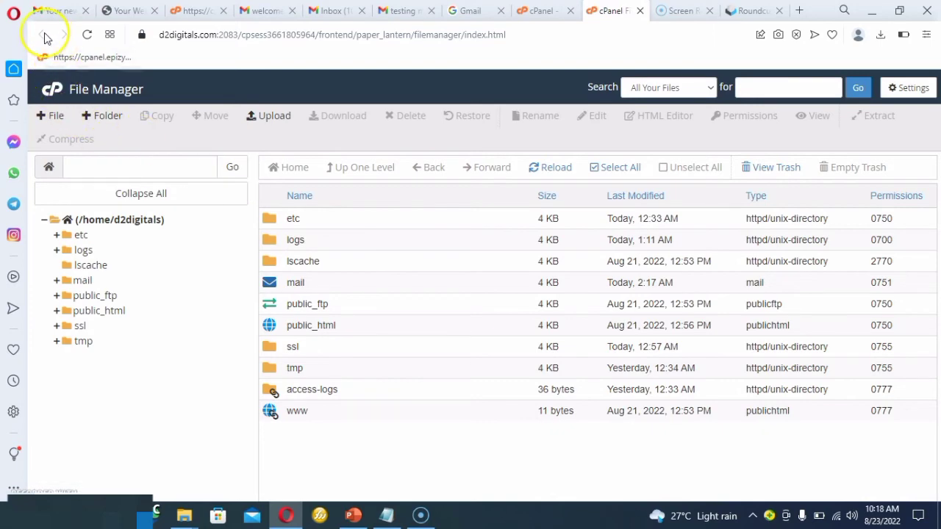
Go back to the cPanel home page and open phpMyAdmin from the database tools.
click(544, 12)
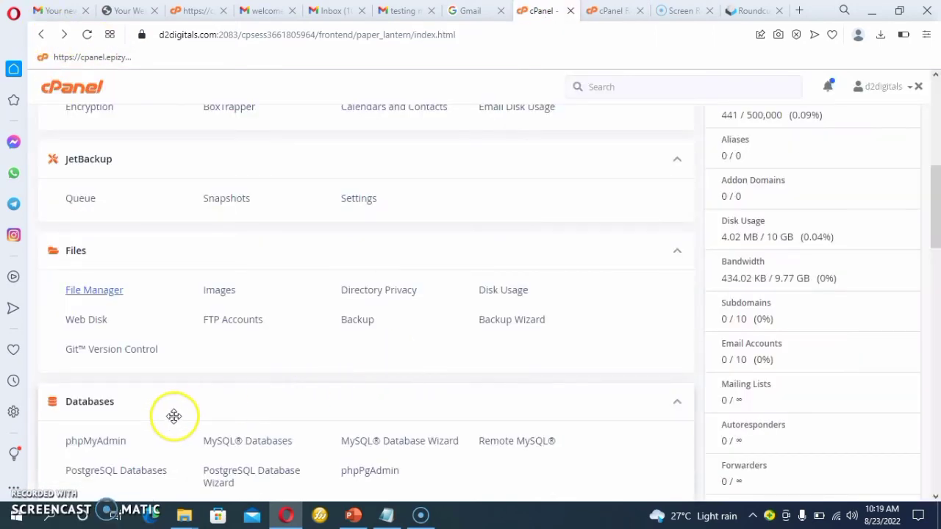
scroll(172, 418, down, 1)
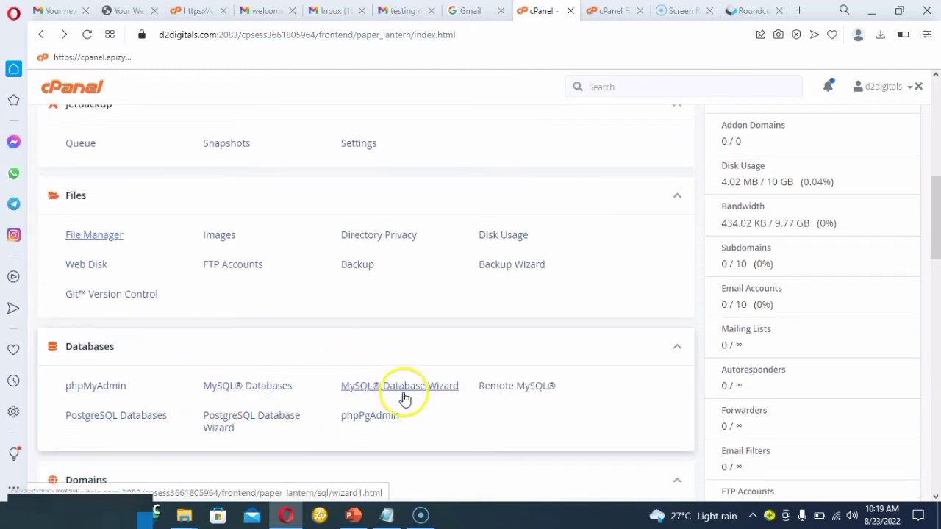
click(96, 386)
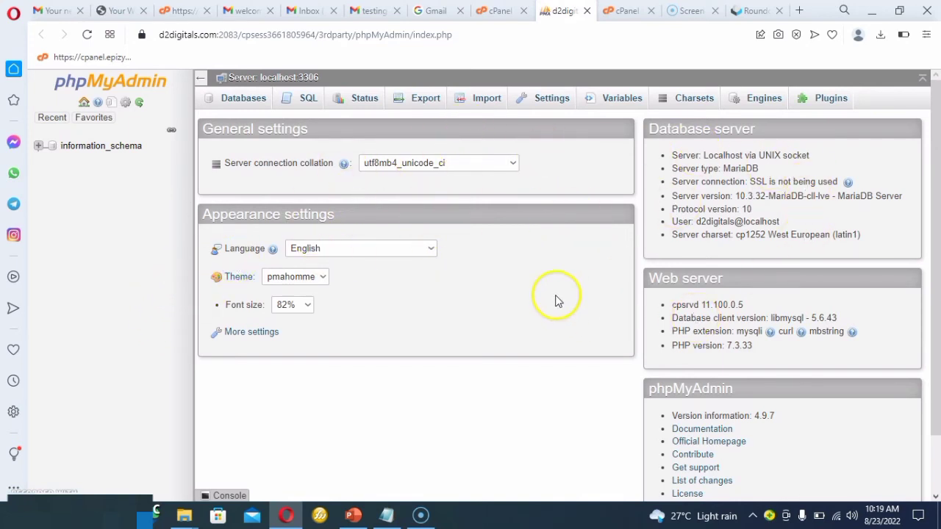
Return to the cPanel home page and examine the tools offered for databases and domains.
click(497, 12)
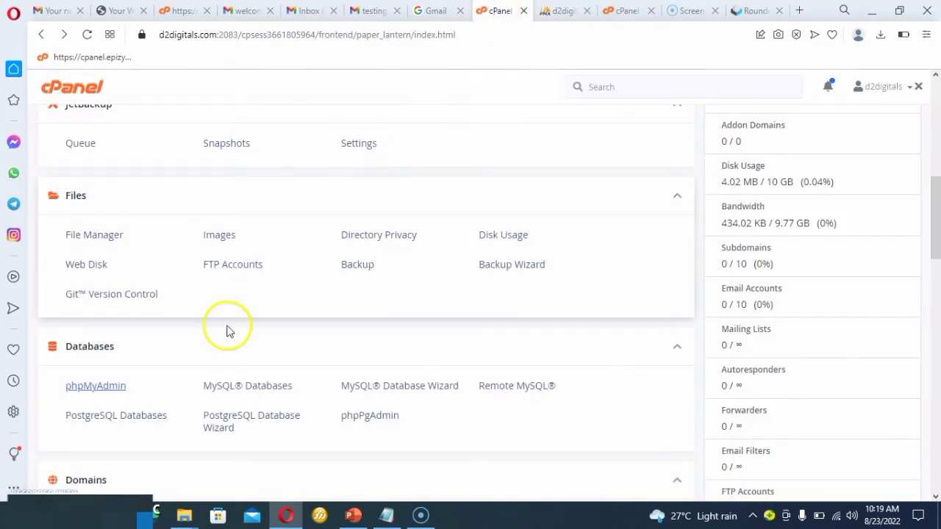
scroll(238, 399, down, 1)
click(254, 297)
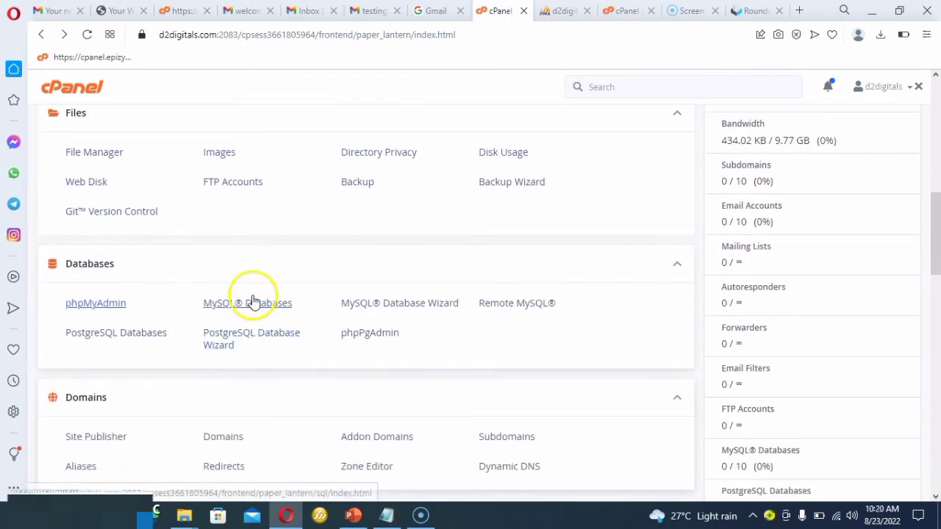
scroll(256, 293, down, 2)
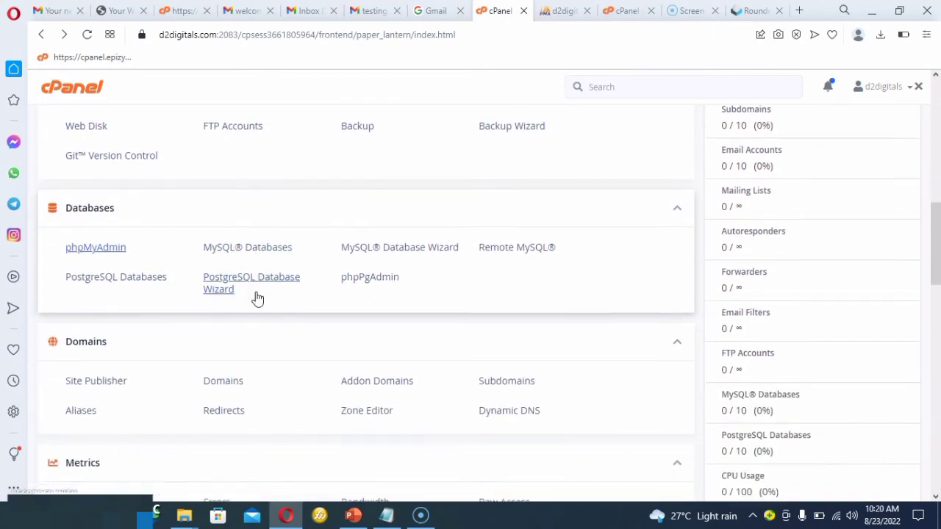
scroll(255, 294, down, 1)
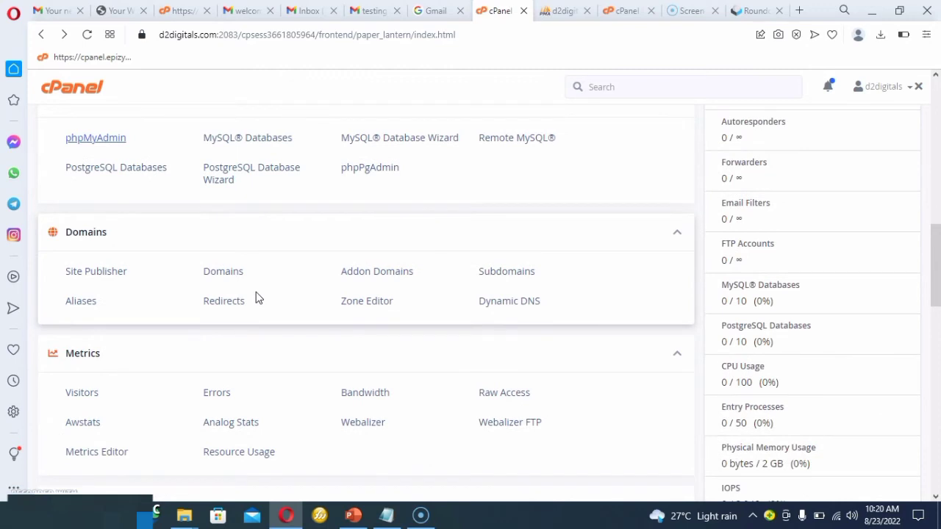
click(100, 264)
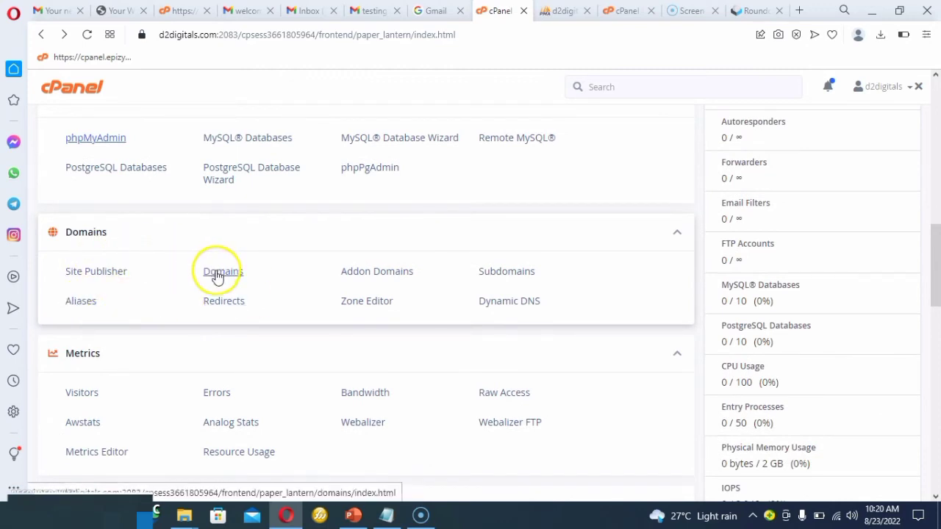
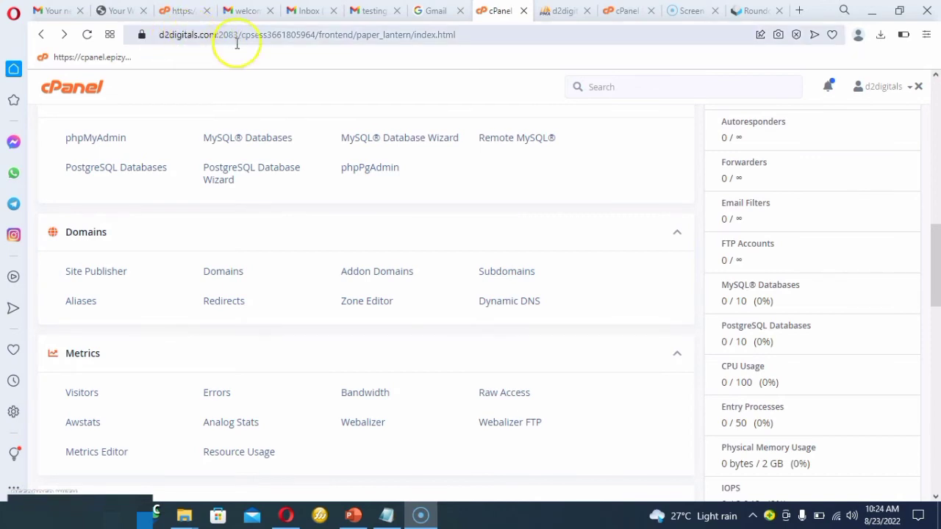
Open the Subdomains tool and fill in the creation form for a blog subdomain under d2digitals.com, without creating it.
click(495, 275)
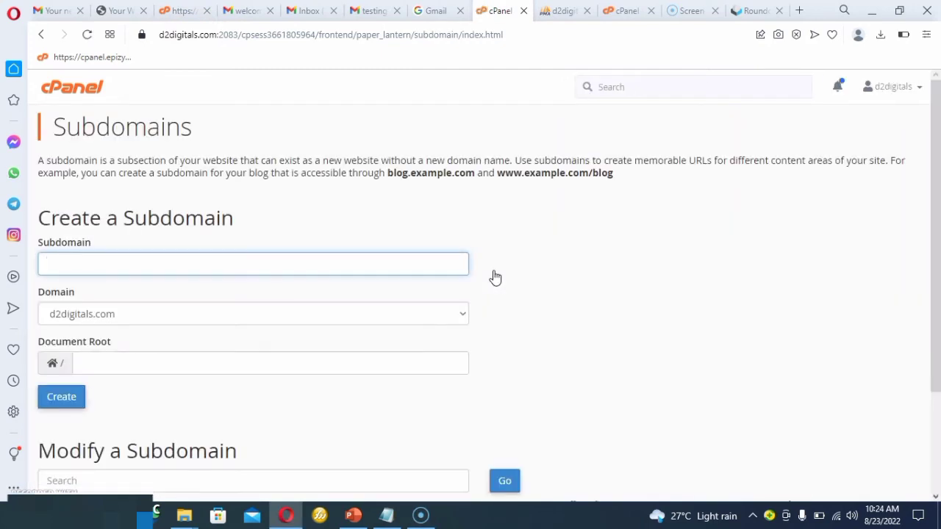
click(150, 260)
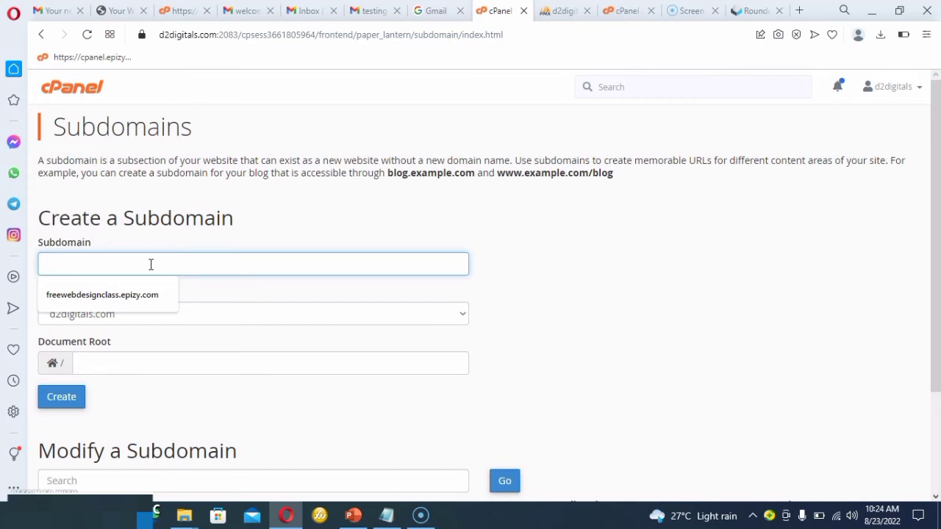
text(blog)
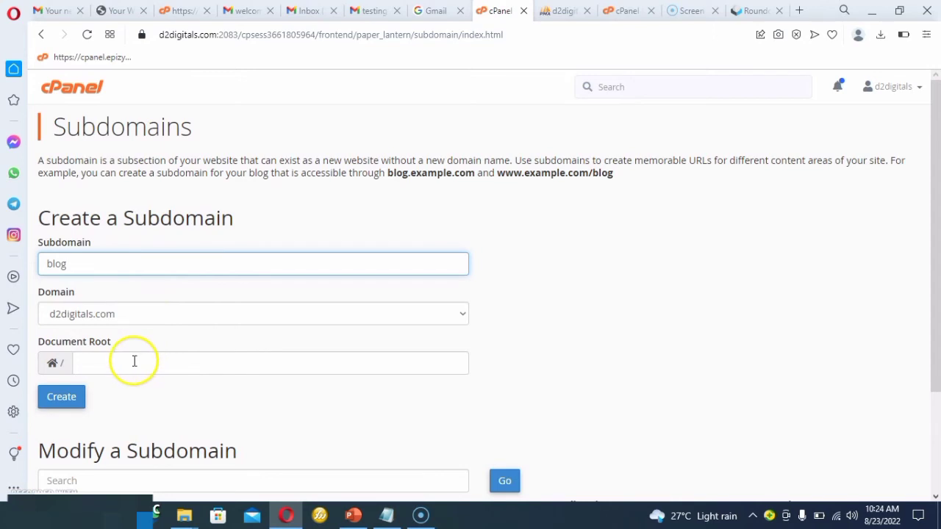
click(136, 316)
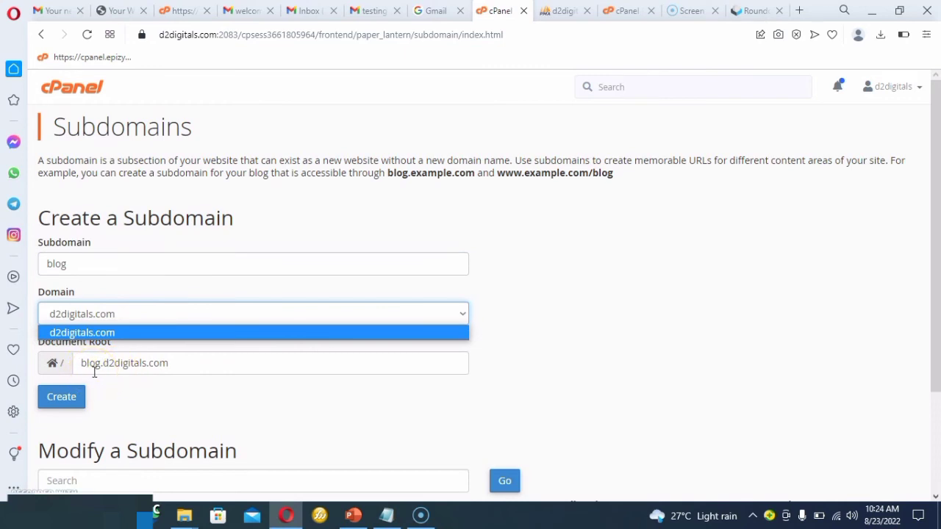
click(55, 397)
click(176, 405)
scroll(176, 406, down, 2)
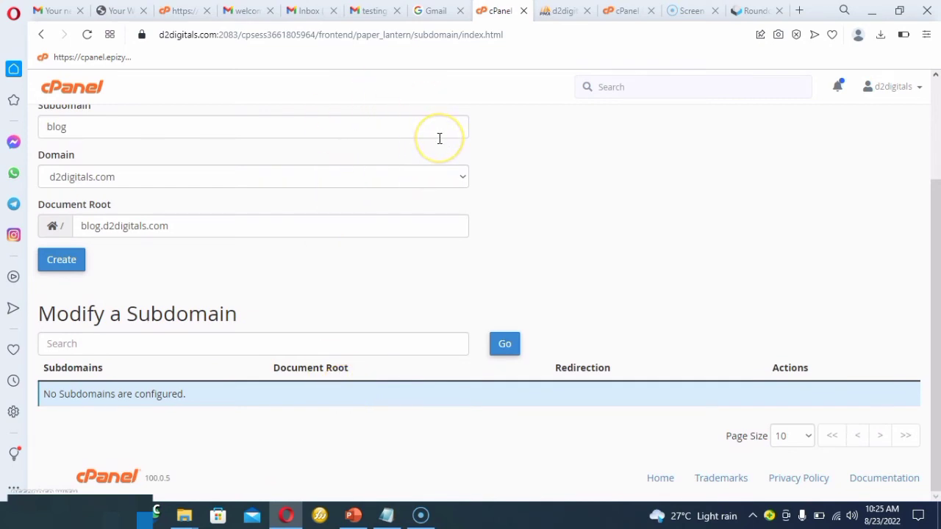
click(500, 10)
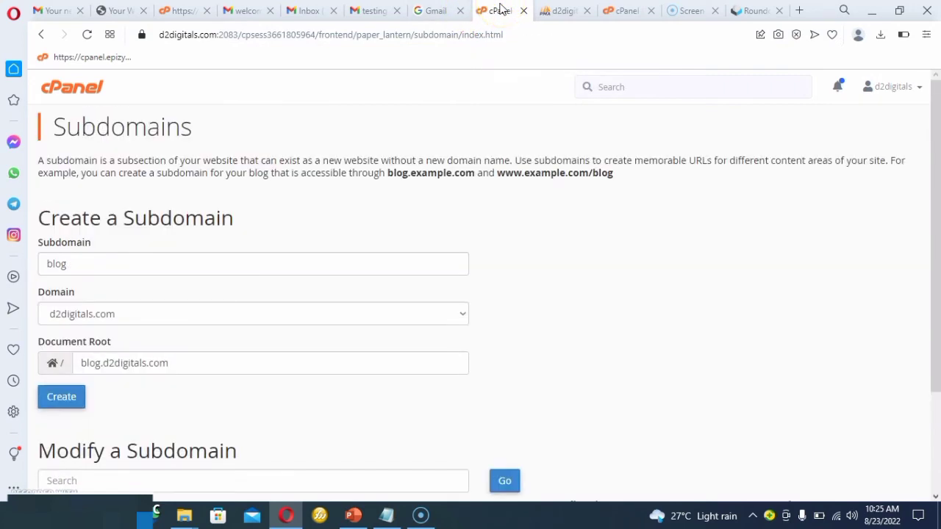
Return to the cPanel home page, look over the remaining tool sections and open the Softaculous Apps Installer.
click(42, 36)
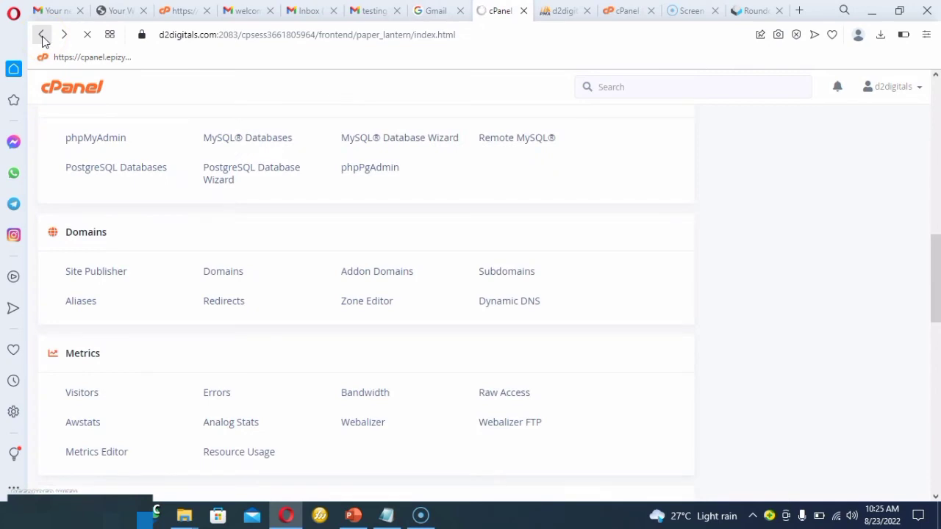
scroll(145, 87, down, 5)
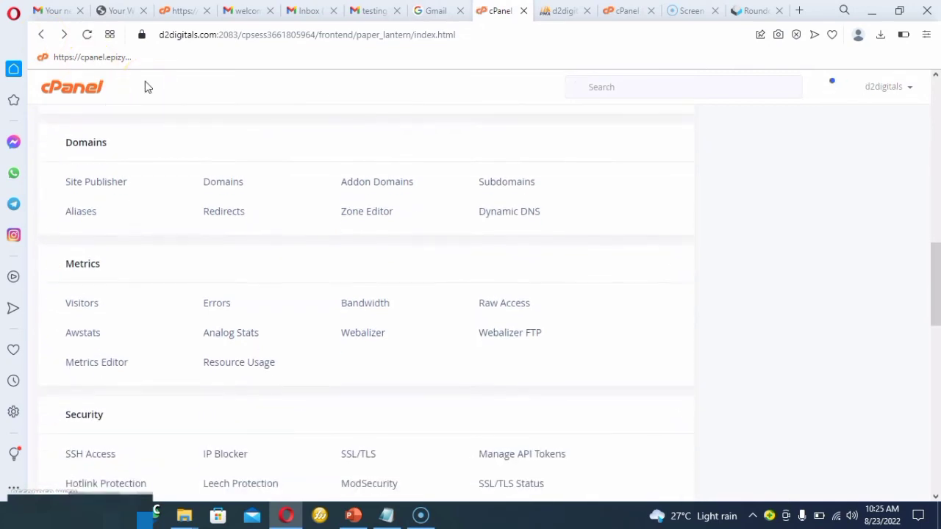
scroll(145, 87, down, 3)
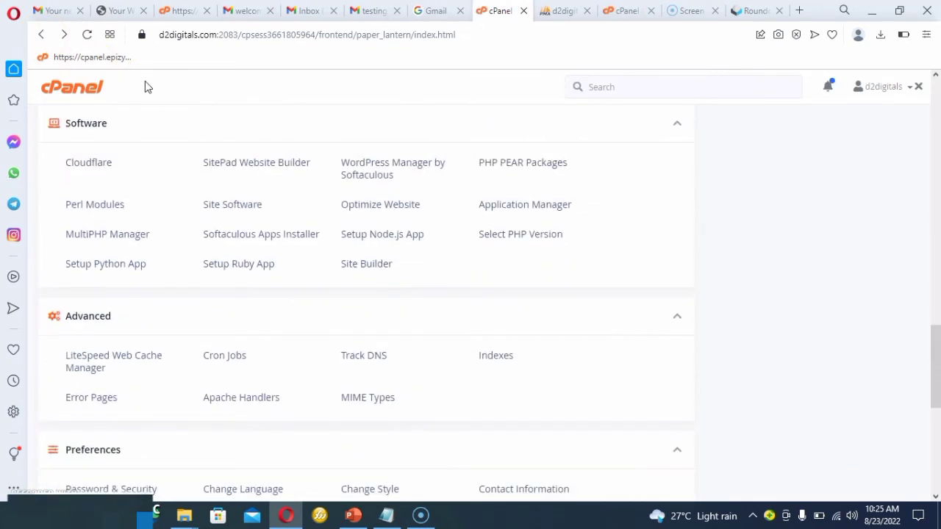
scroll(145, 87, down, 2)
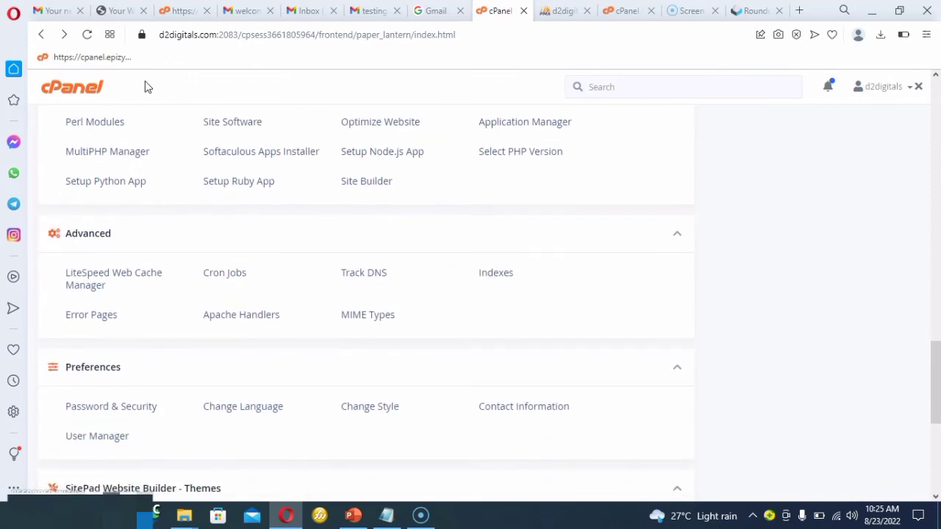
scroll(145, 82, up, 4)
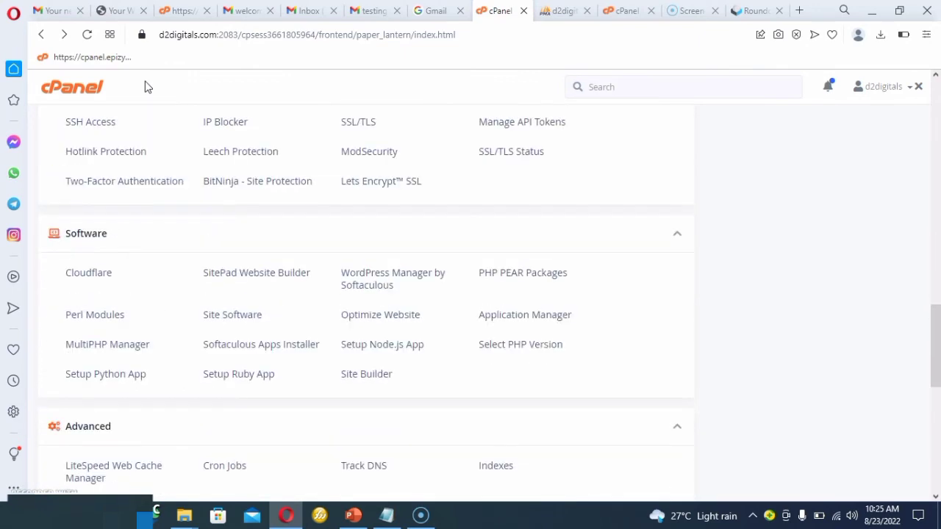
scroll(145, 86, up, 1)
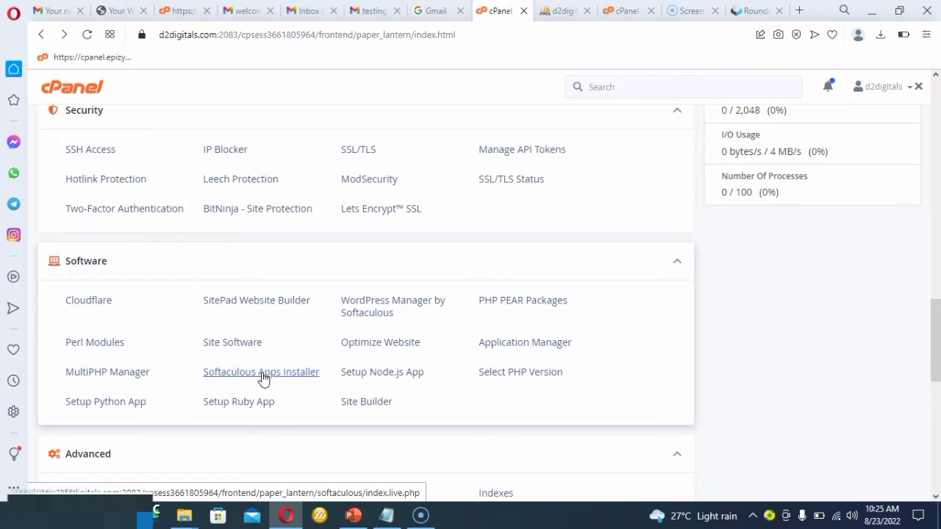
click(261, 371)
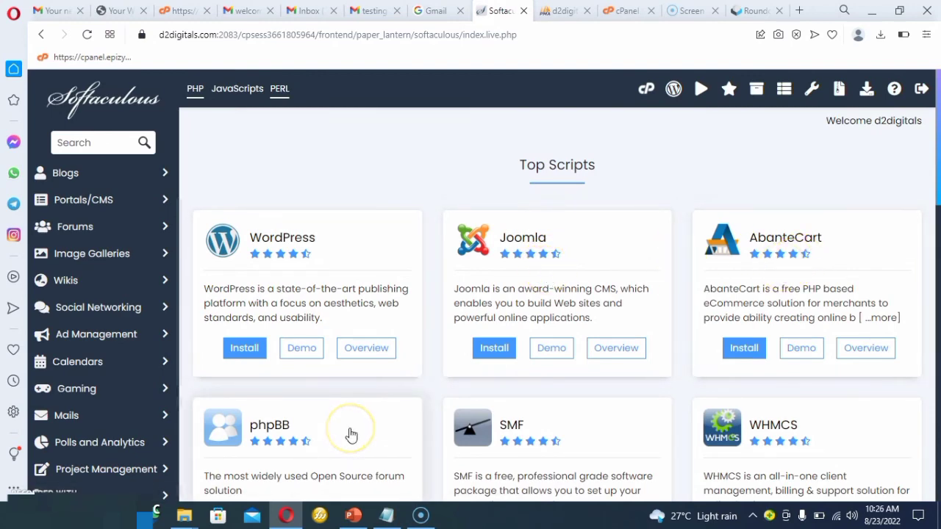
Browse the top scripts in Softaculous and open the WordPress installation form.
scroll(351, 434, down, 2)
click(378, 411)
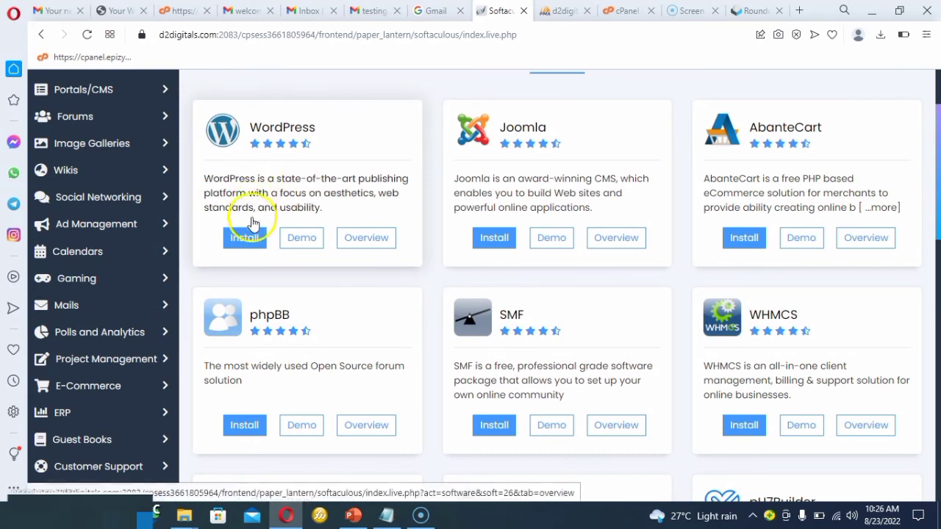
click(249, 247)
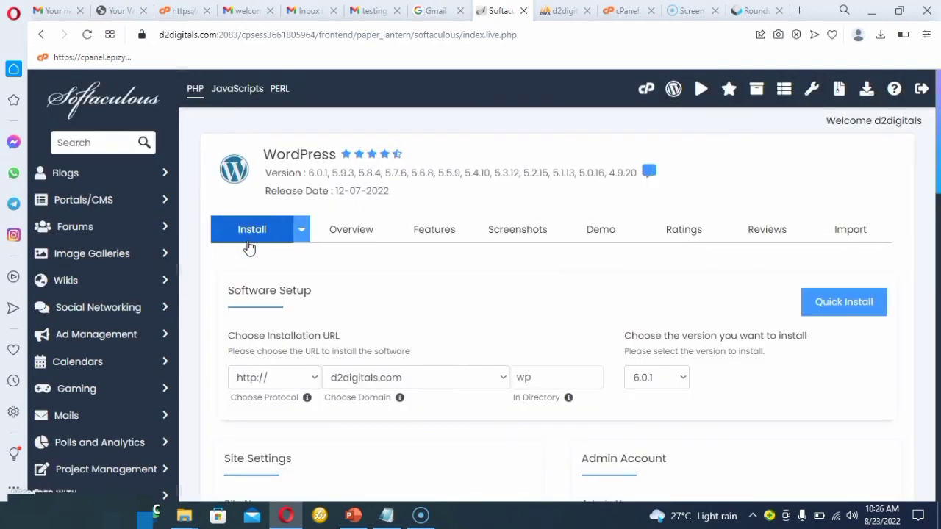
click(286, 248)
Clear the WordPress installation directory so that the site installs directly at the root of d2digitals.com.
click(529, 376)
click(539, 379)
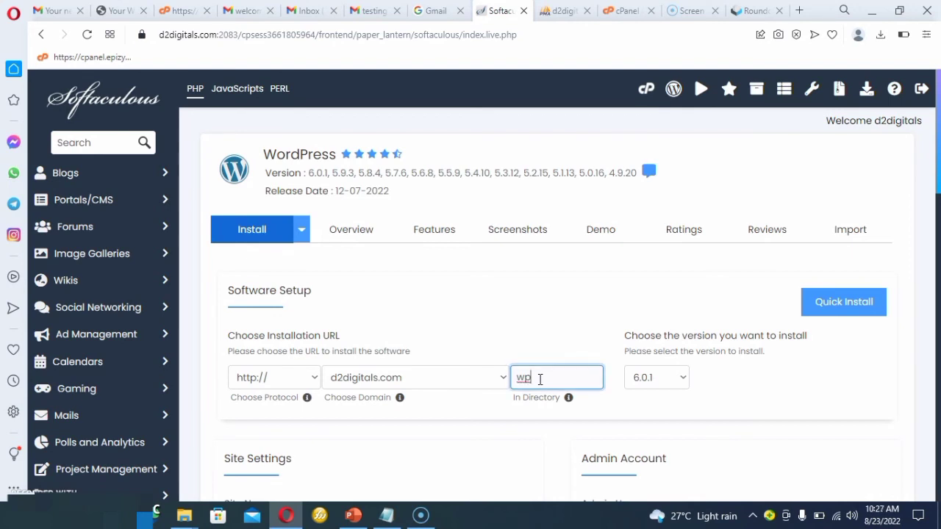
key(BackSpace)
key(BackSpace)
click(524, 451)
Replace the default WordPress admin password with a stronger one, keeping the characters masked.
scroll(522, 452, down, 1)
scroll(522, 454, down, 3)
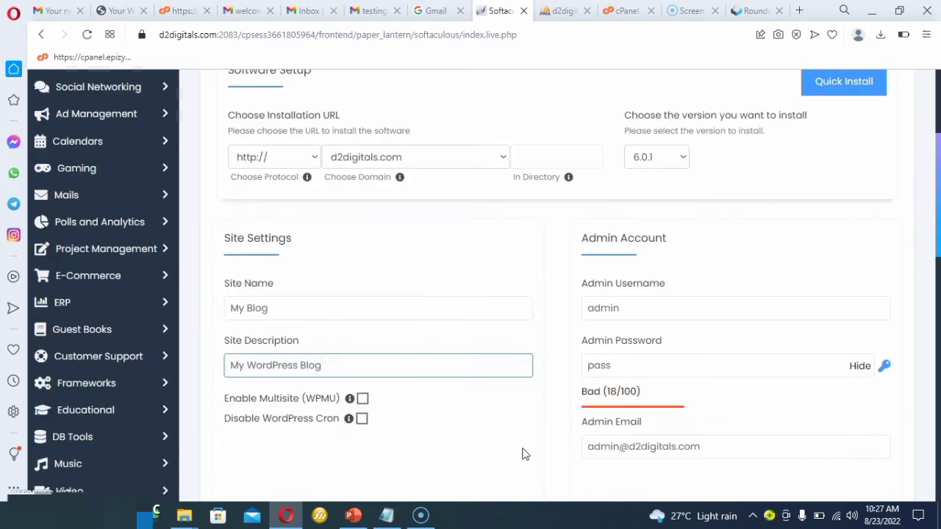
click(645, 366)
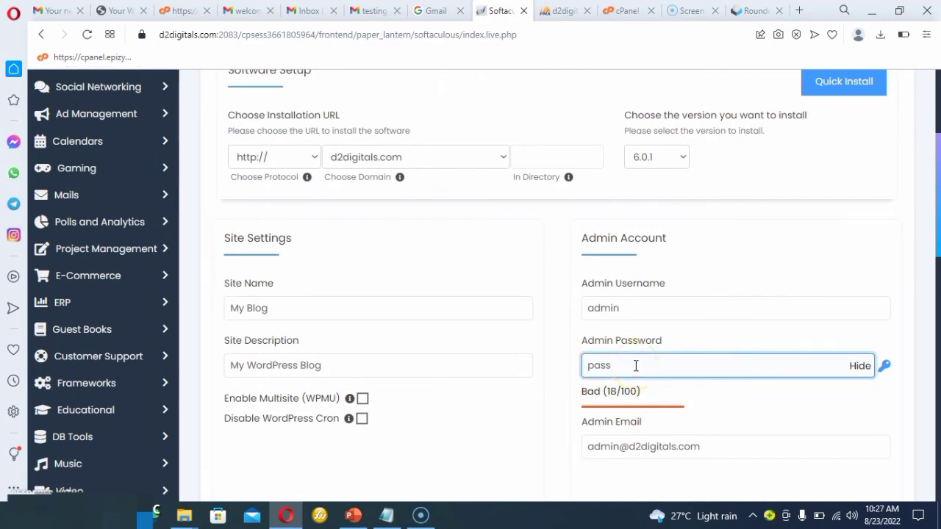
key(BackSpace)
key(BackSpace)
key(BackSpace)
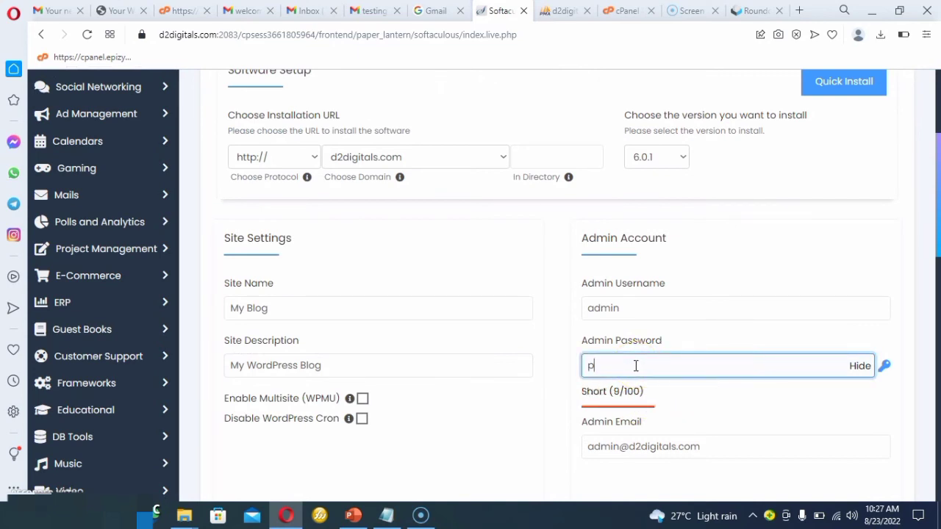
click(858, 365)
key(BackSpace)
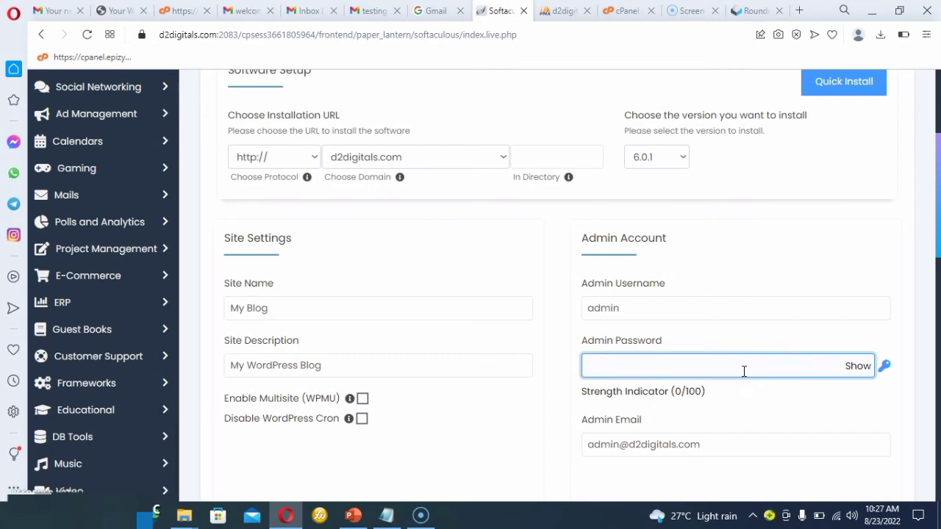
text(••)
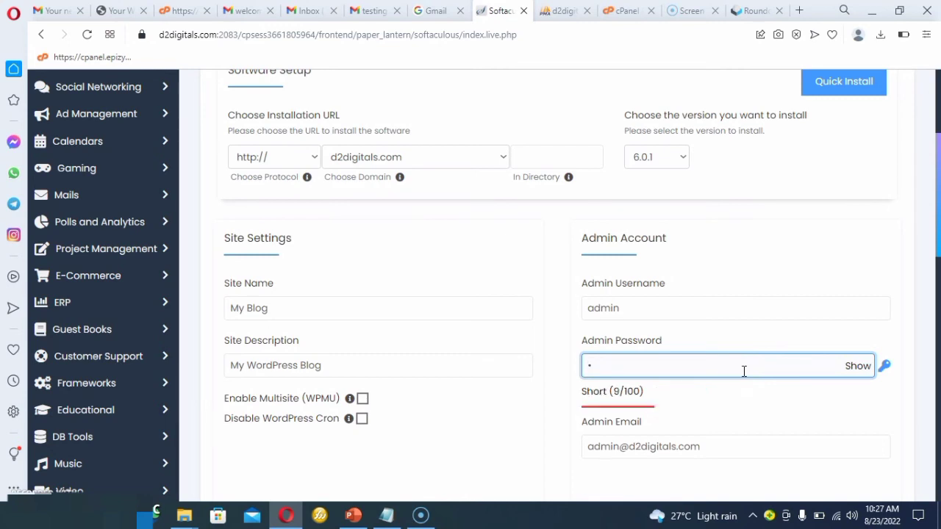
text(••••)
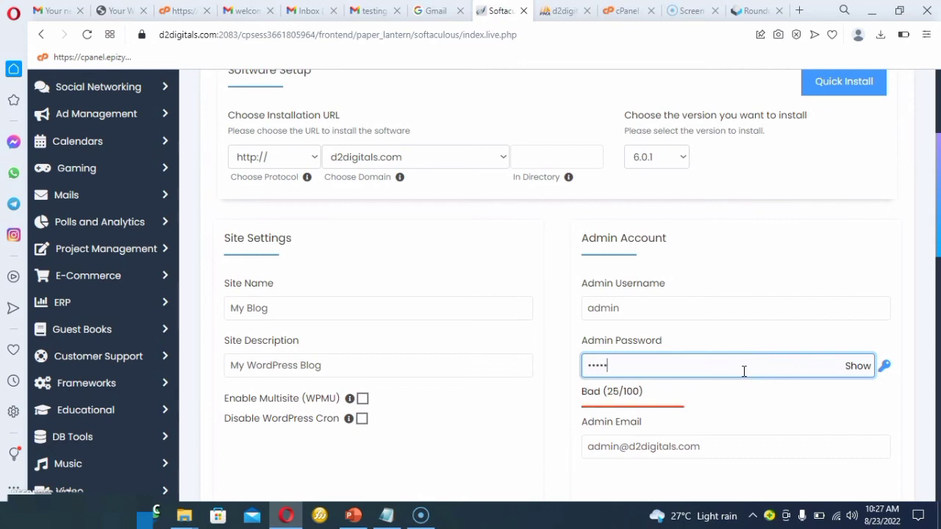
text(••)
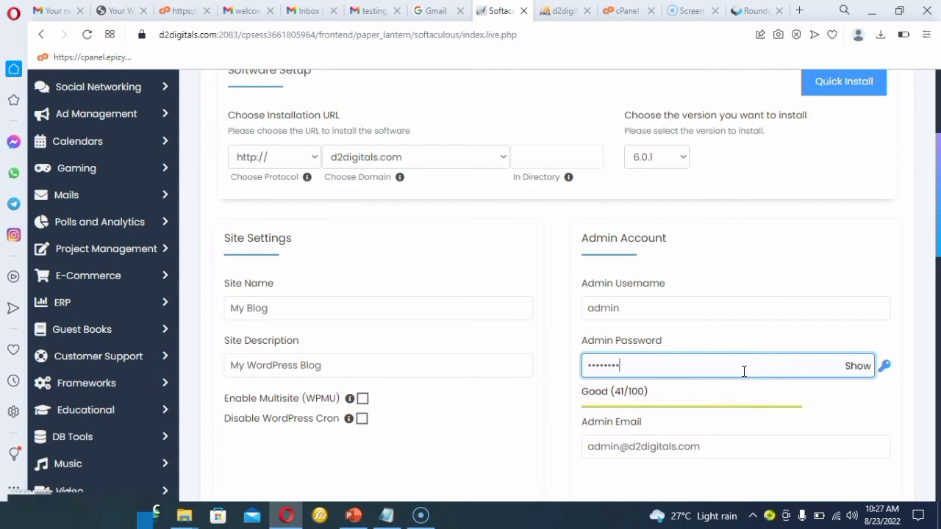
text(•)
key(BackSpace)
text(•)
click(508, 426)
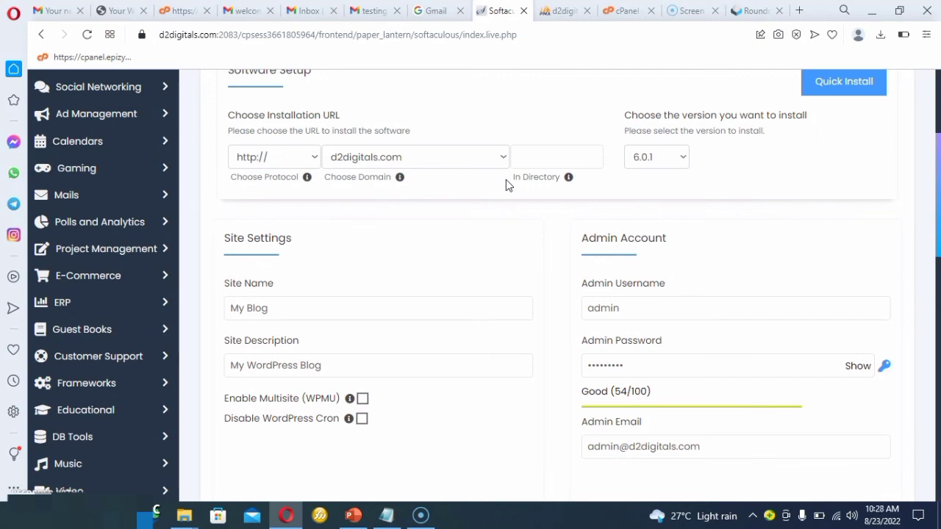
Try "class" and "sales" as example installation directories and leave the directory empty again.
click(541, 155)
text(class)
key(BackSpace)
key(BackSpace)
key(BackSpace)
key(BackSpace)
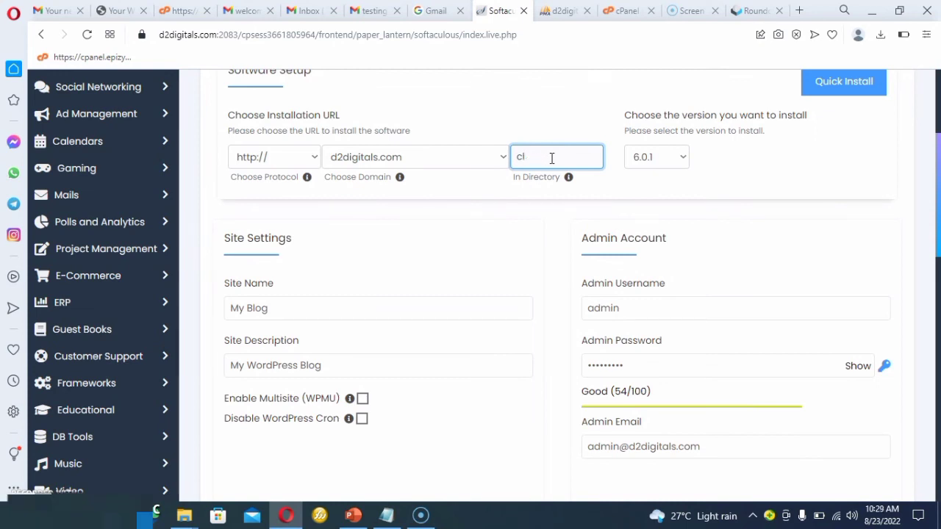
key(BackSpace)
text(sales)
click(530, 157)
key(BackSpace)
key(BackSpace)
key(BackSpace)
key(BackSpace)
key(BackSpace)
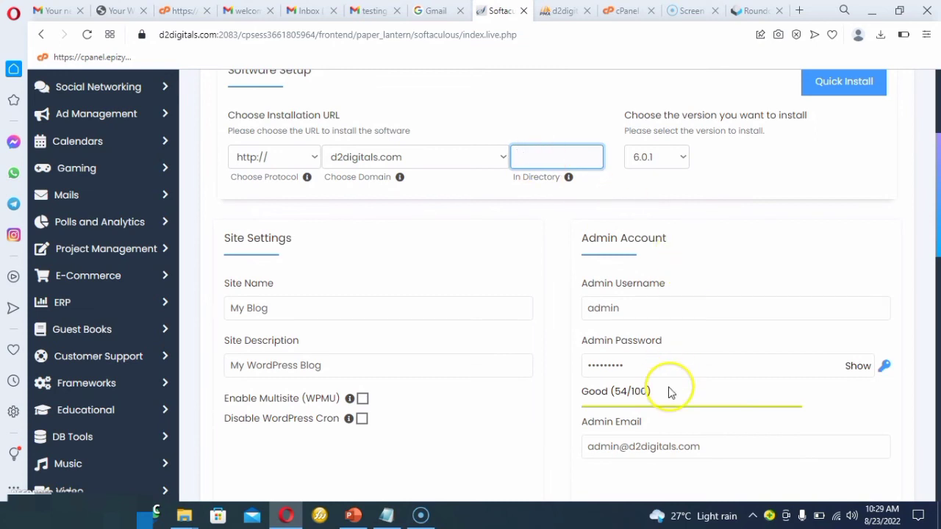
click(608, 366)
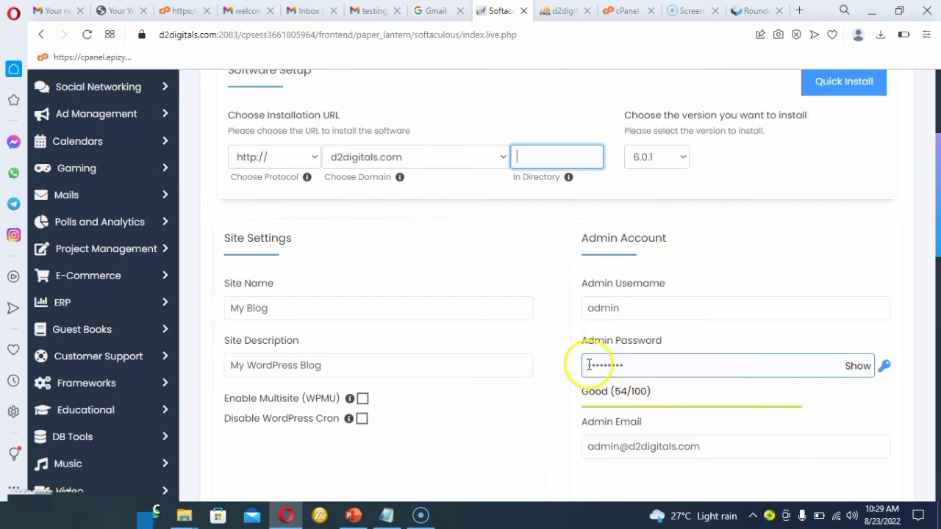
click(691, 365)
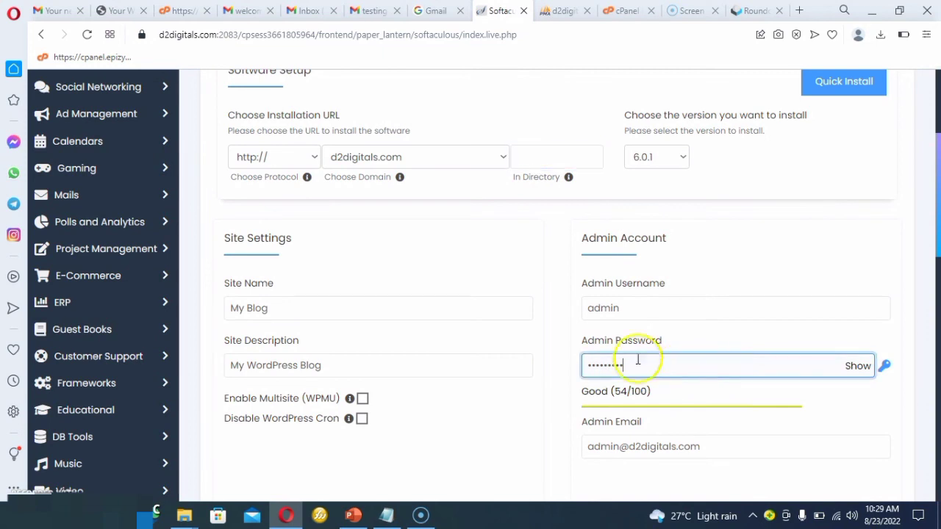
drag(580, 366, 619, 365)
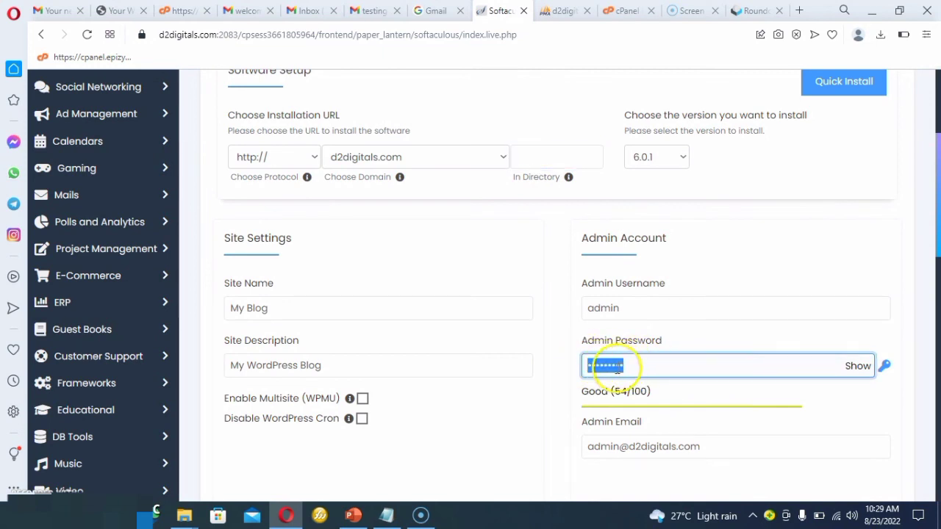
right_click(617, 371)
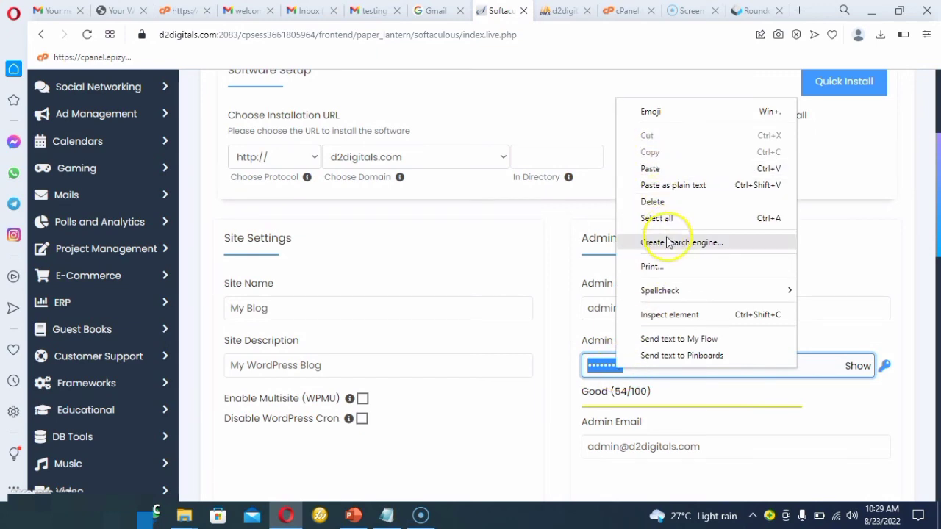
click(596, 363)
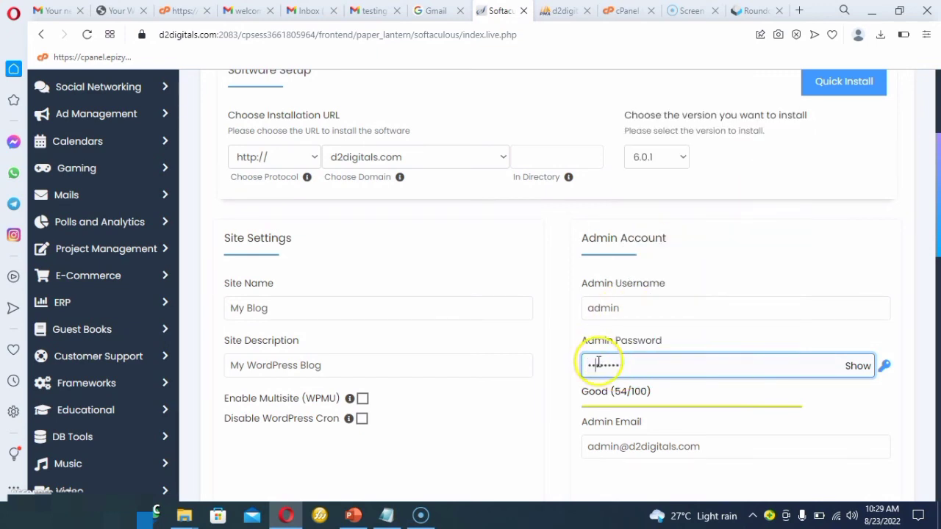
Reveal the WordPress admin password, copy it to the clipboard and mask it again.
click(858, 366)
click(584, 365)
drag(586, 365, 634, 366)
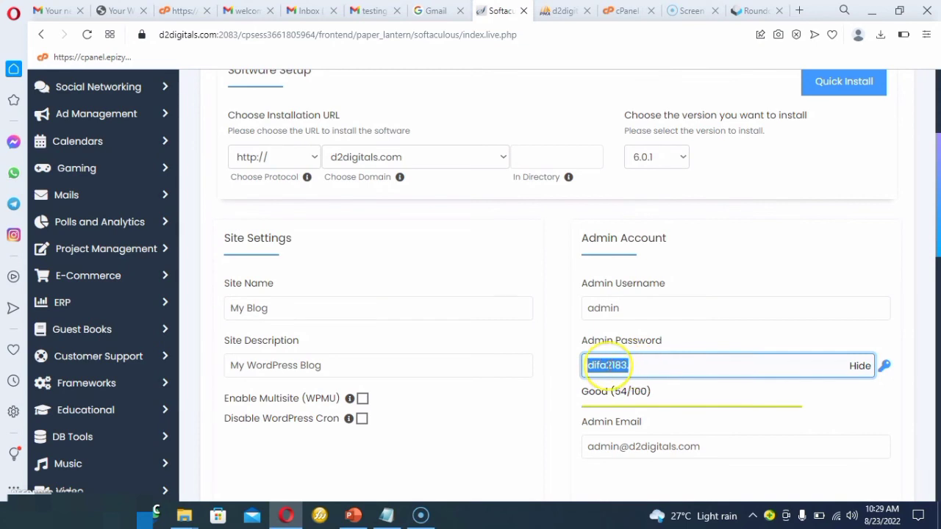
right_click(607, 365)
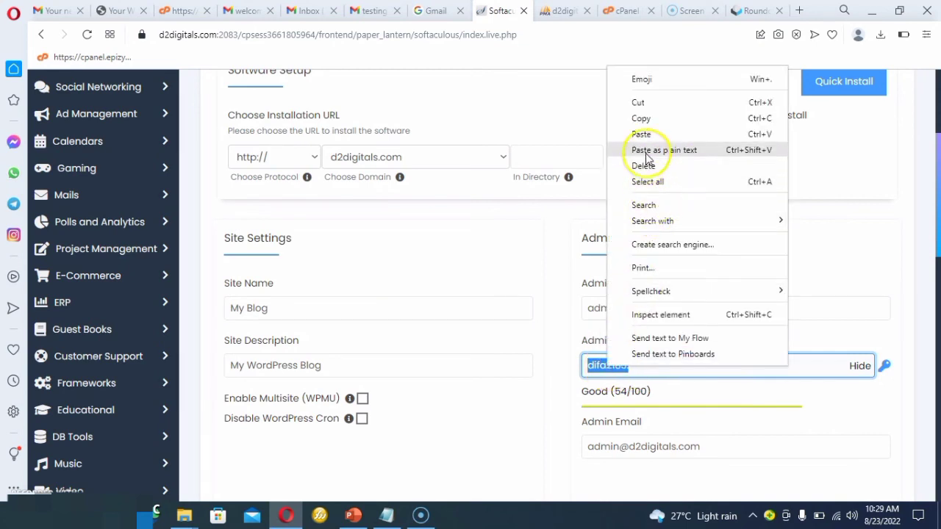
click(640, 120)
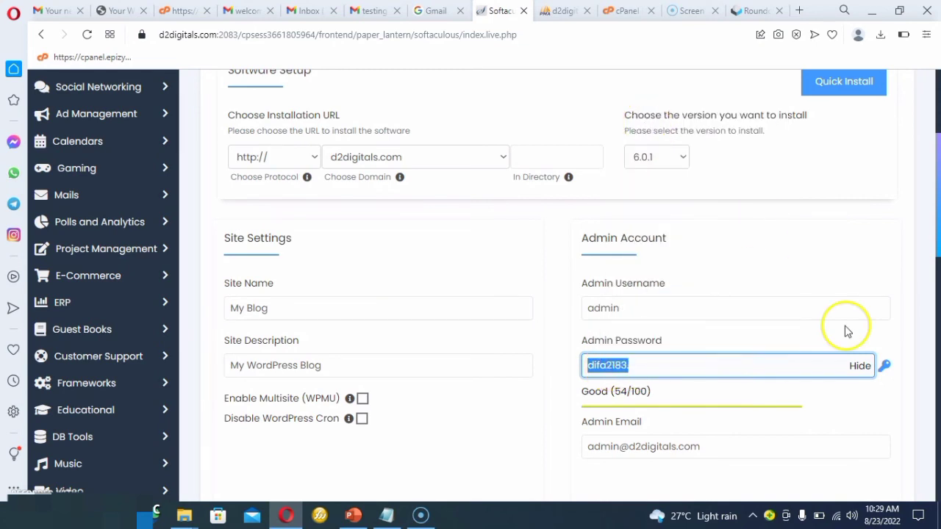
click(858, 365)
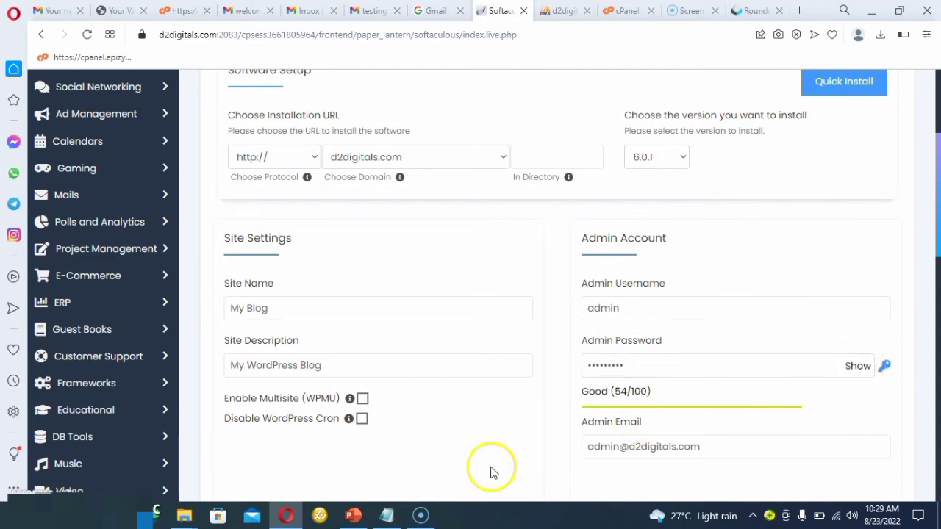
Install WordPress at the root of d2digitals.com, keeping English, no extra plugins and the default theme.
scroll(492, 471, down, 4)
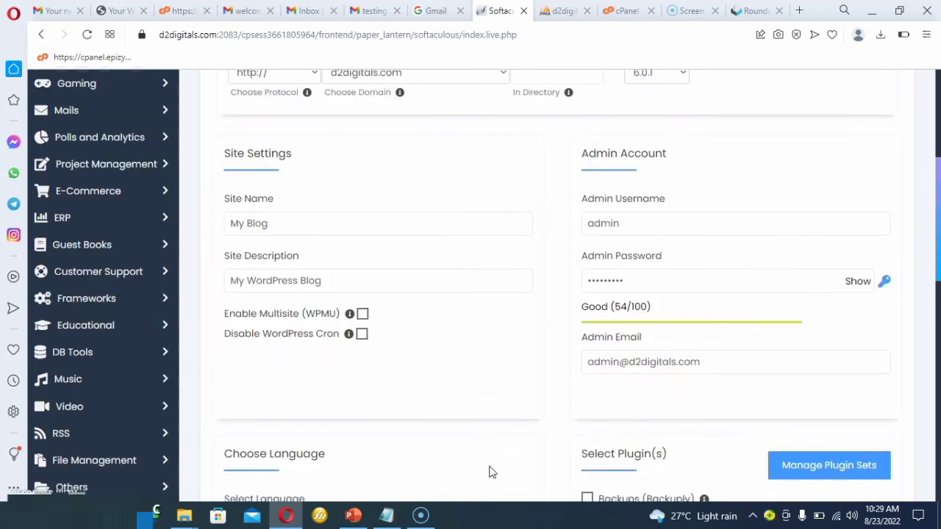
scroll(492, 472, down, 7)
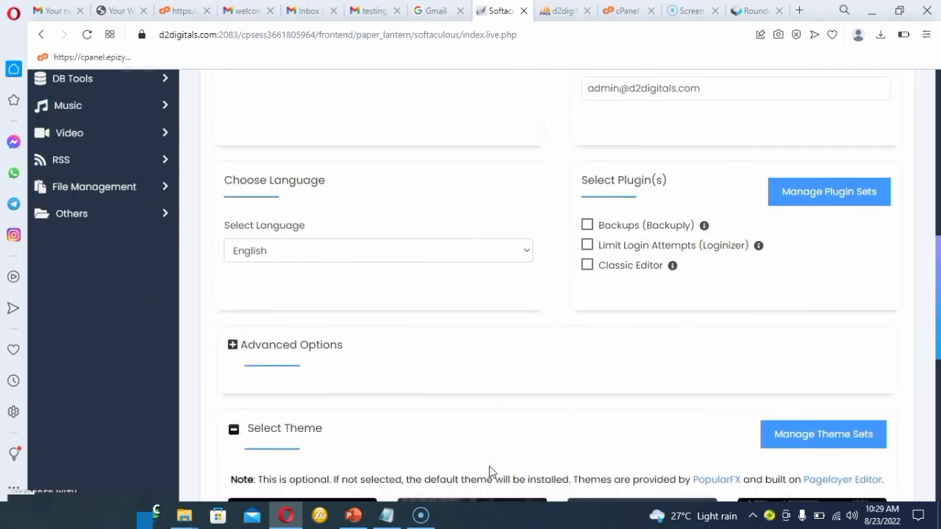
scroll(491, 471, down, 3)
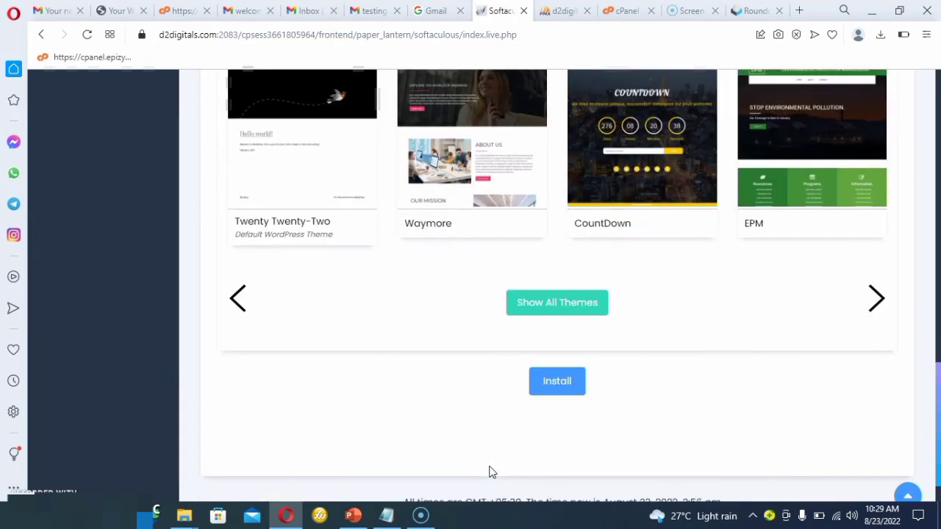
click(560, 377)
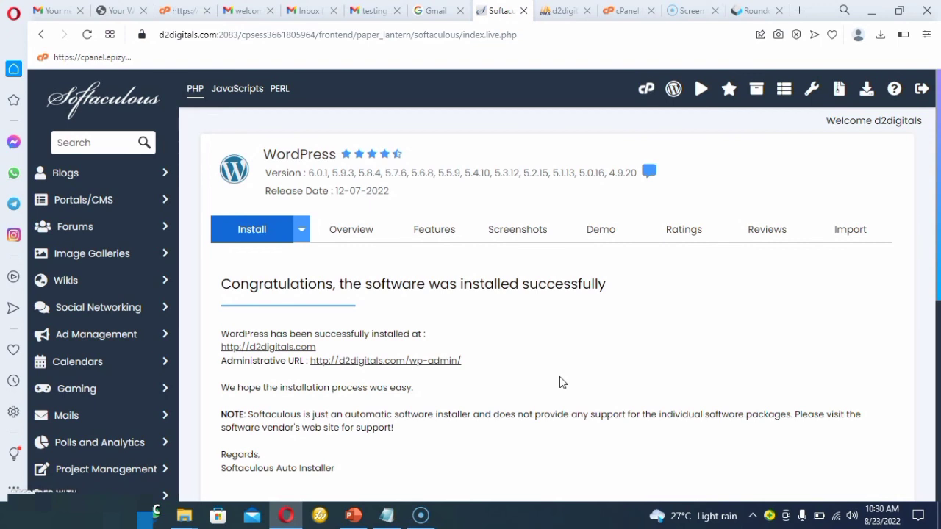
drag(220, 375, 377, 388)
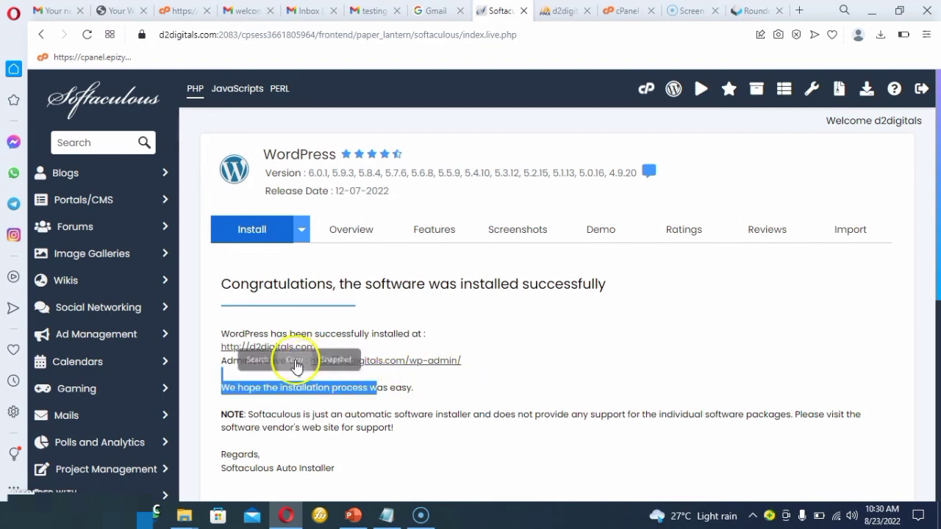
click(269, 314)
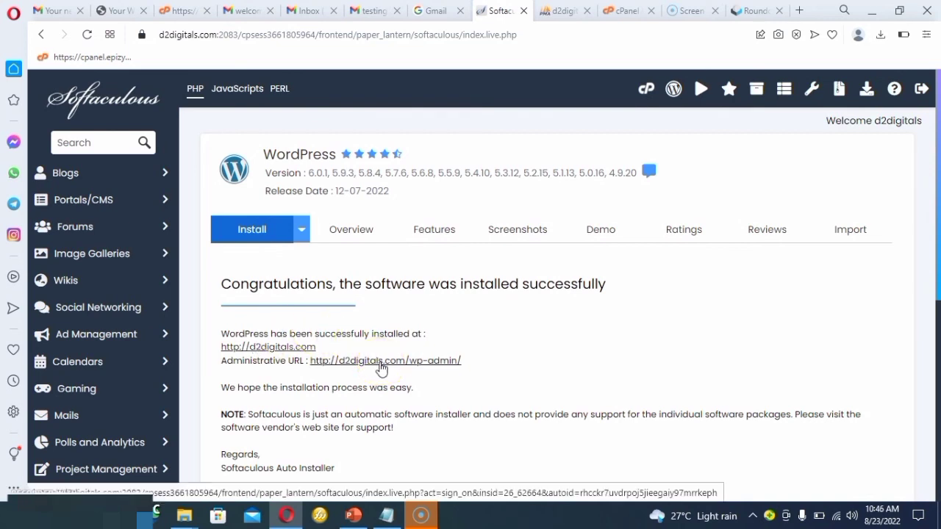
Open the new d2digitals.com site and its wp-admin address in separate browser tabs.
right_click(301, 353)
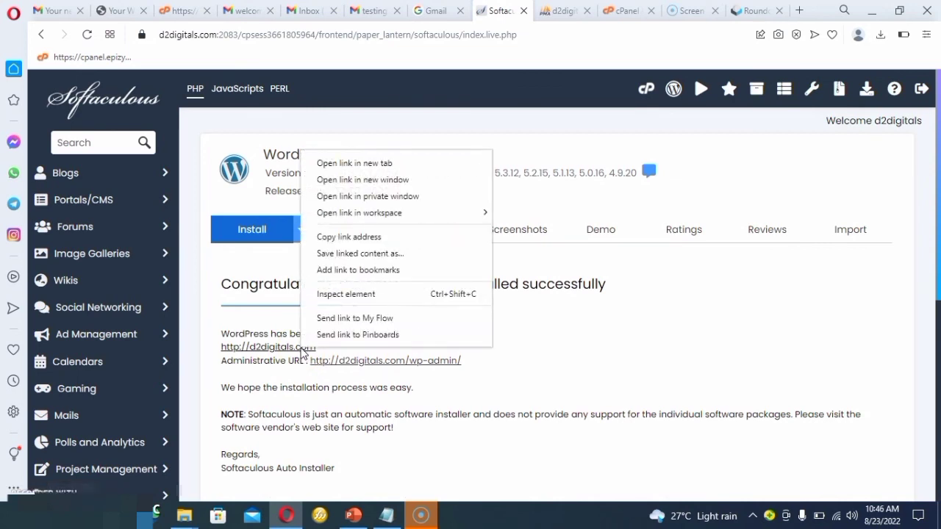
click(356, 163)
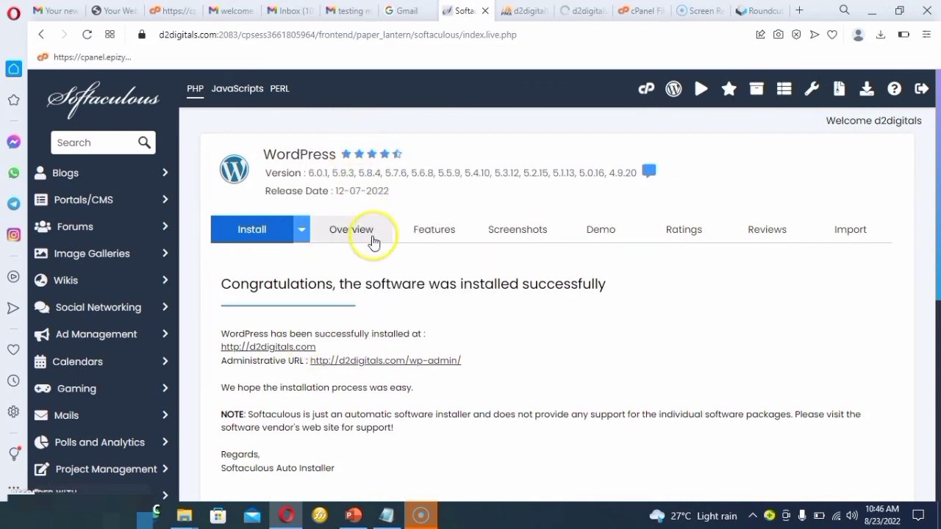
right_click(379, 362)
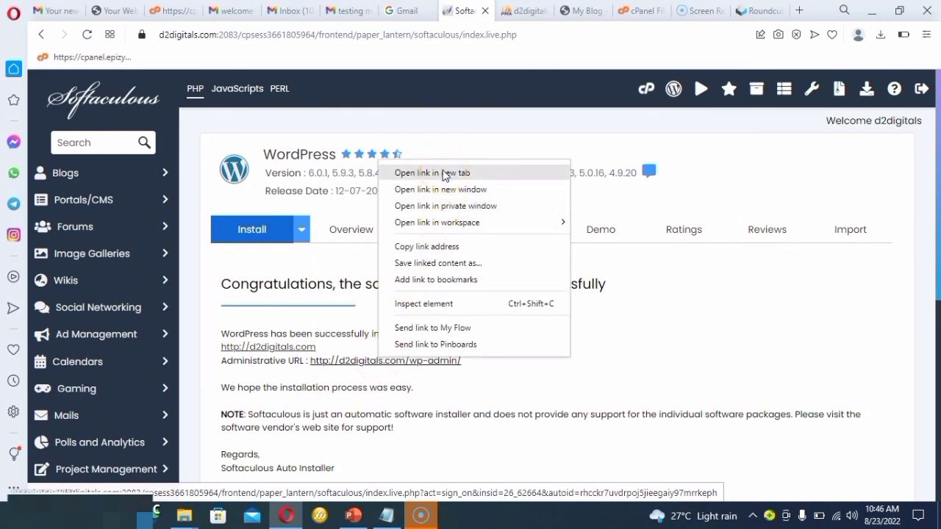
click(443, 173)
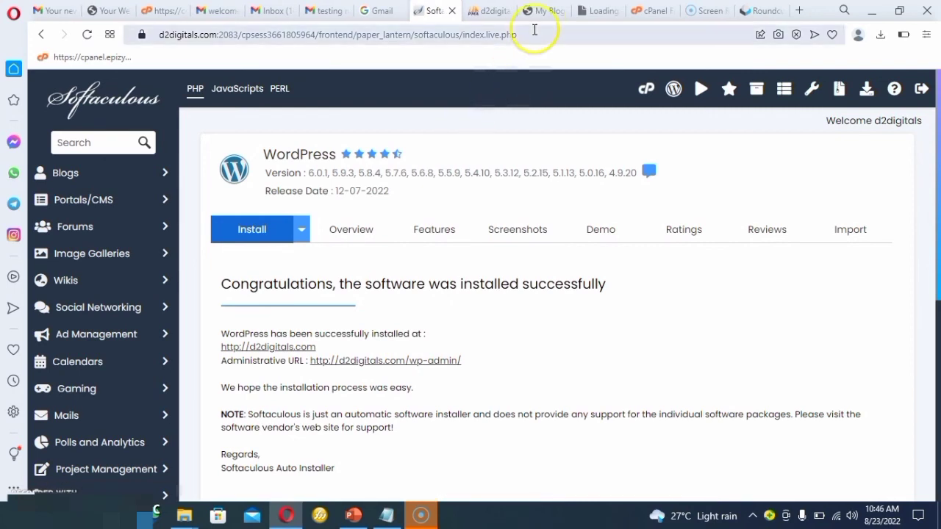
Look over the homepage of the newly installed d2digitals.com site down to its footer.
click(541, 11)
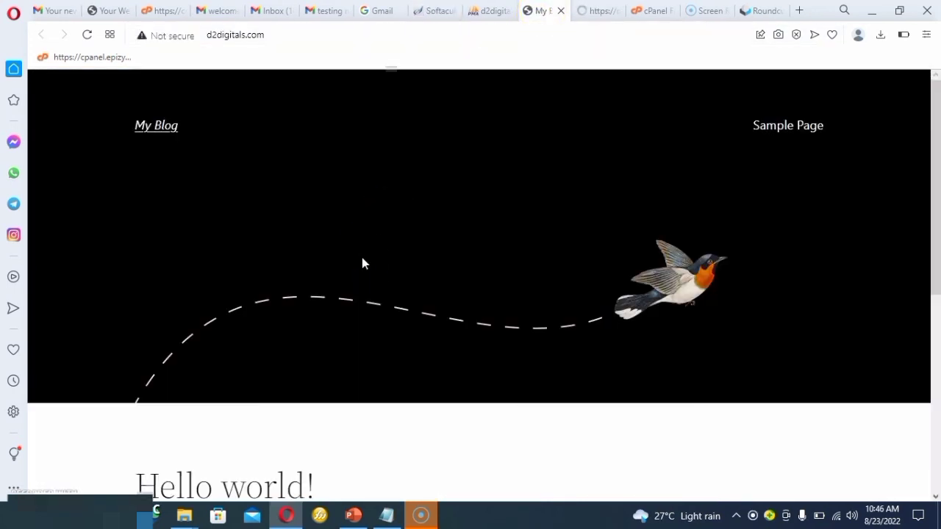
scroll(362, 258, down, 1)
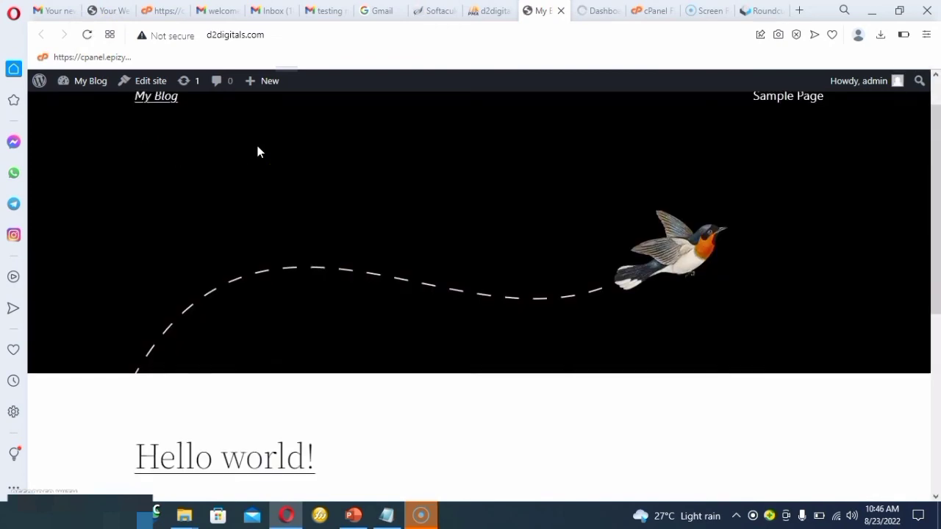
scroll(257, 151, down, 5)
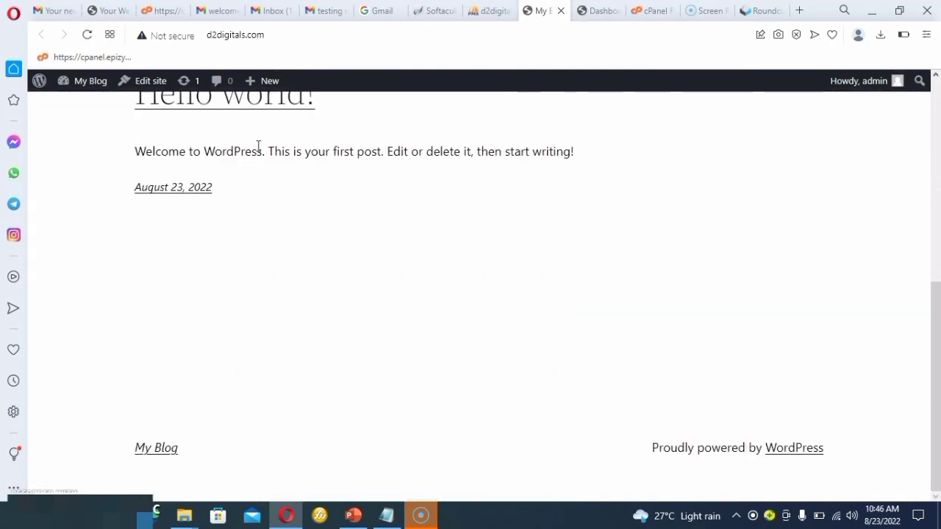
scroll(258, 147, up, 5)
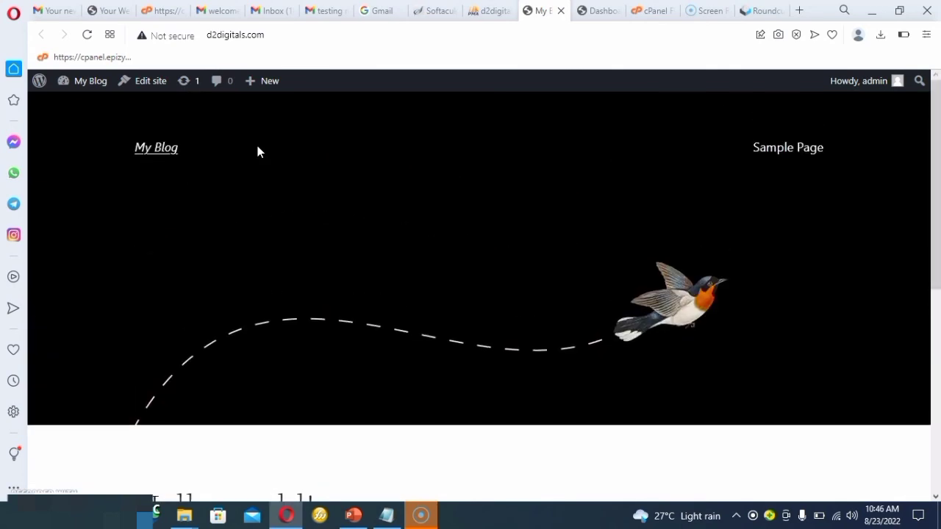
Bring up the WordPress admin dashboard and dismiss its welcome panel.
click(601, 14)
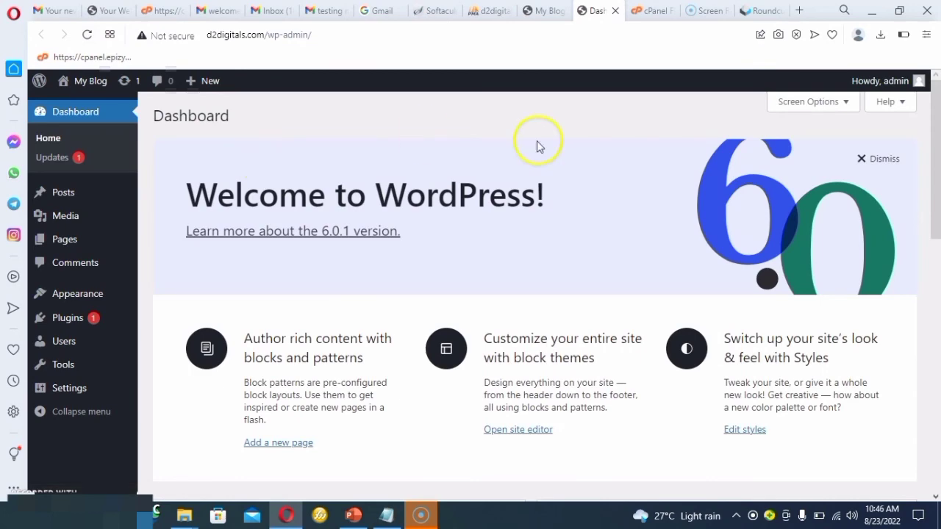
click(868, 160)
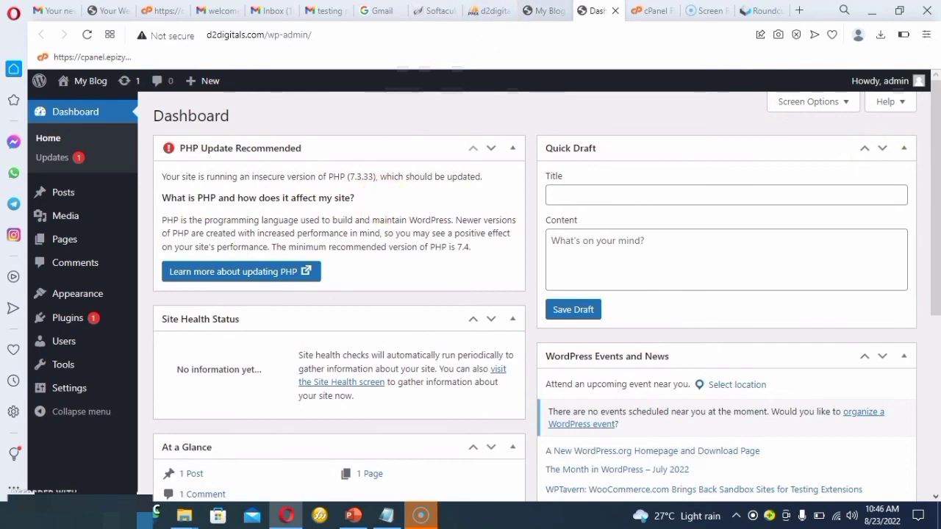
Return to Softaculous and start another WordPress installation from the Blogs category.
click(492, 12)
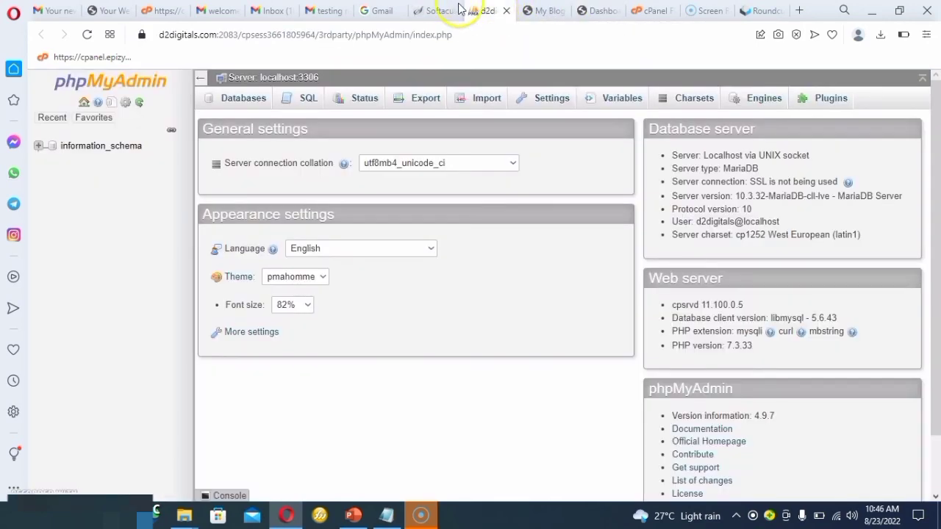
click(450, 11)
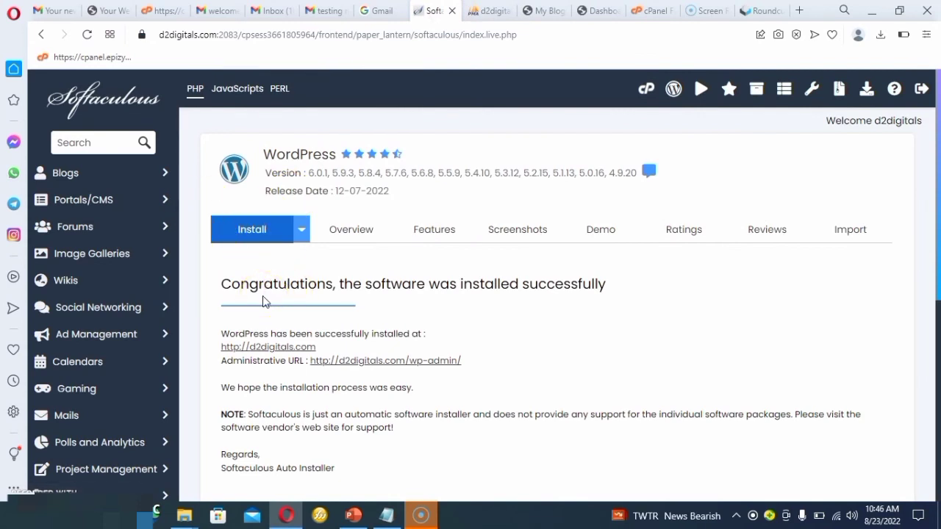
click(70, 179)
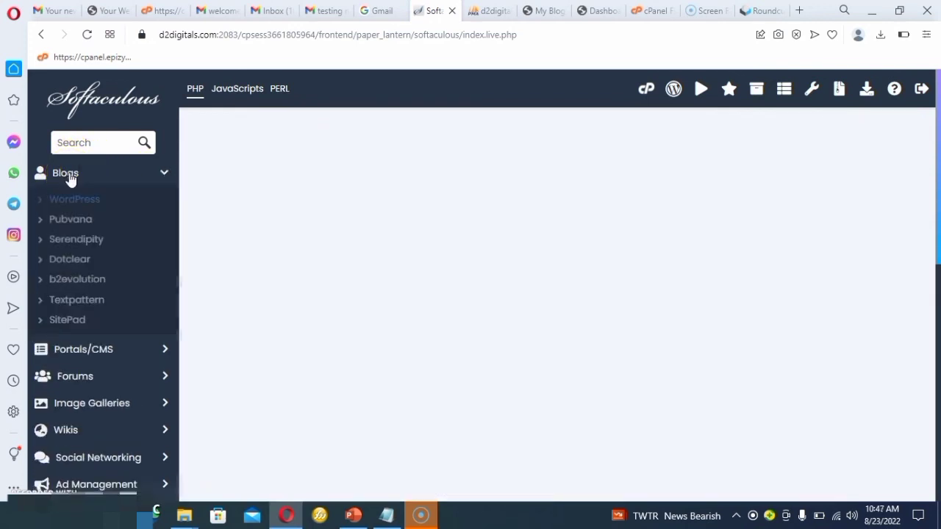
click(86, 200)
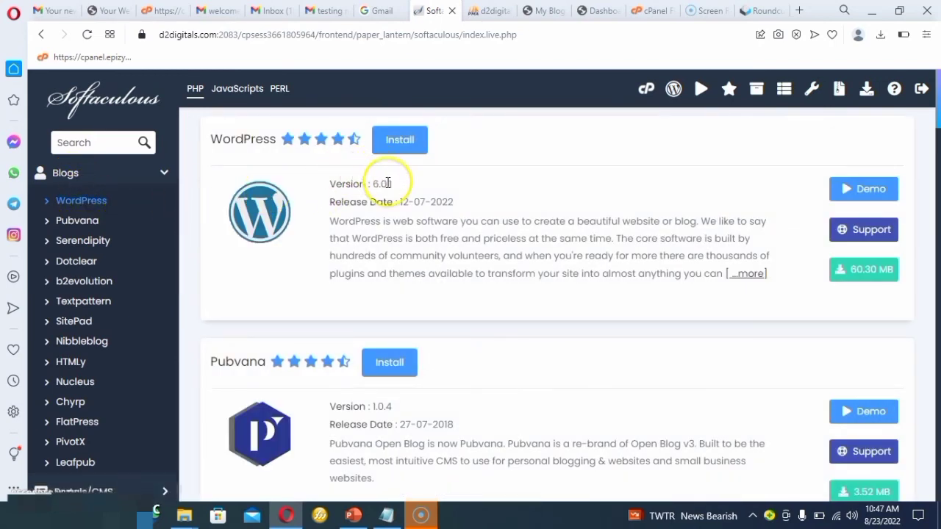
click(412, 151)
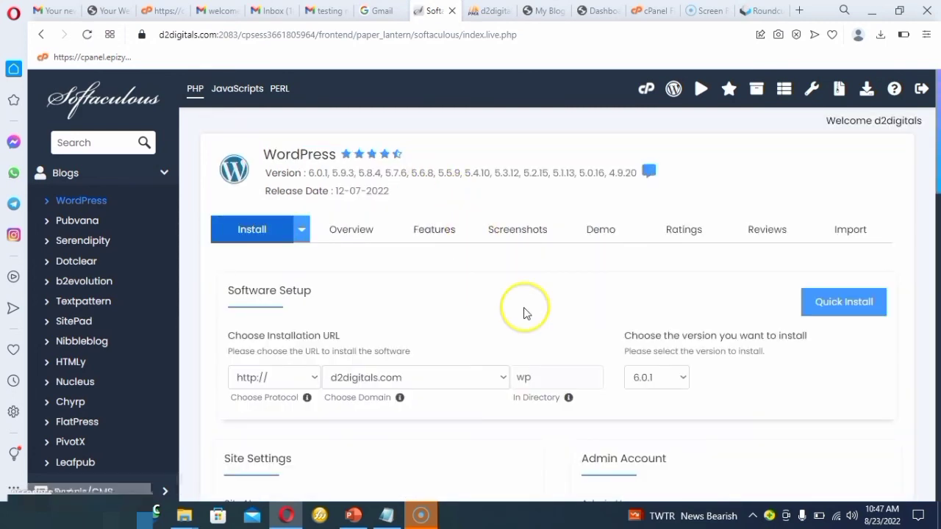
Replace the second WordPress installation's directory with "class".
click(550, 379)
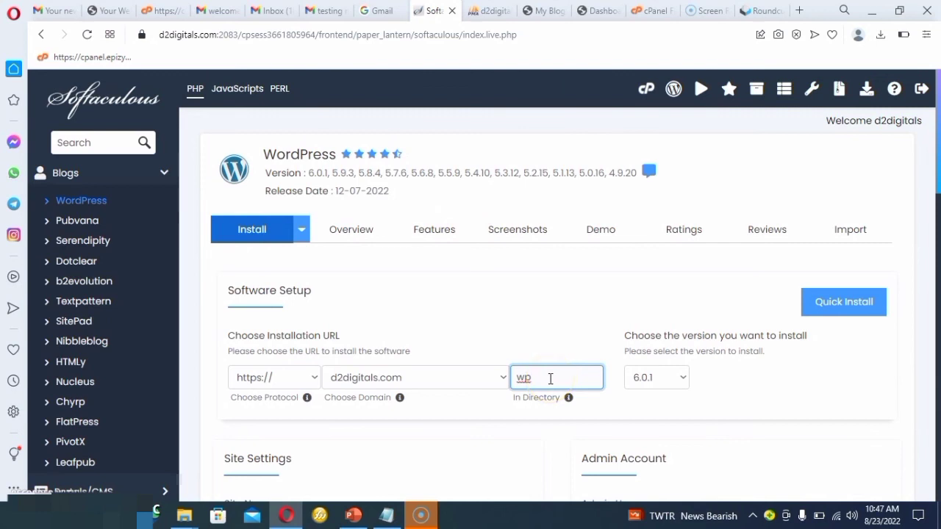
key(BackSpace)
text(class)
click(537, 419)
scroll(535, 436, down, 5)
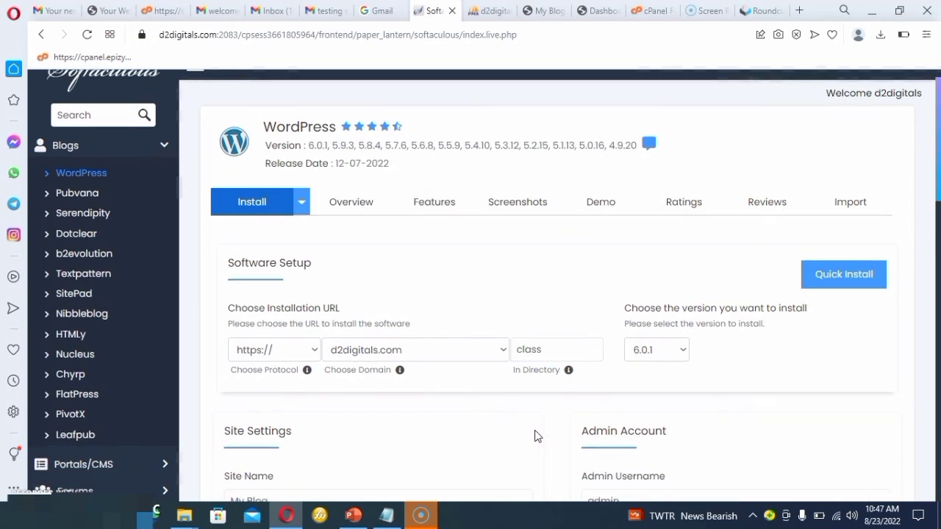
Enter a new admin password for the WordPress installation in the class directory.
click(629, 253)
click(620, 256)
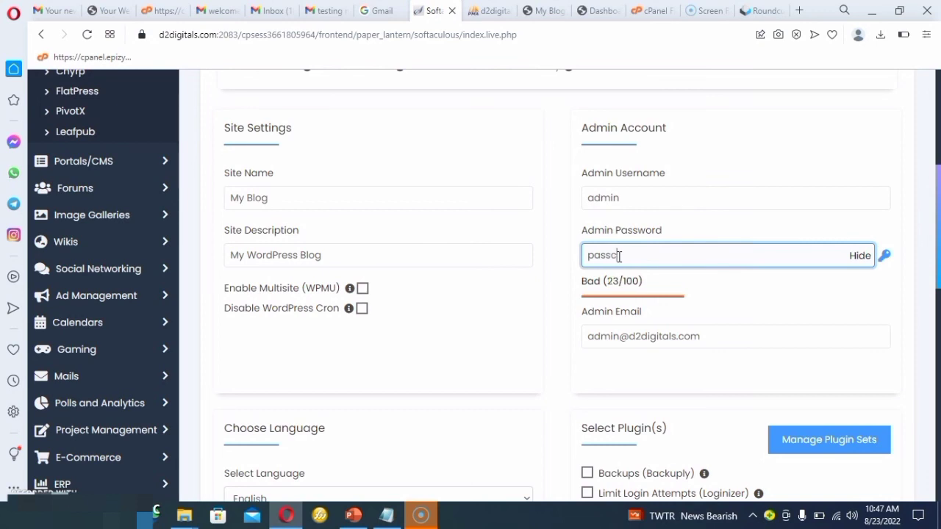
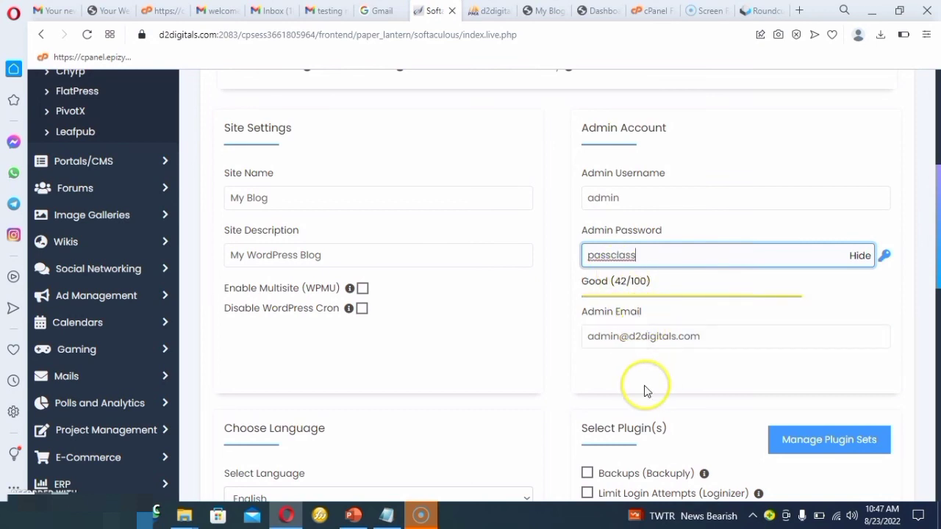
Install the second WordPress site in the class directory, keeping the remaining default settings.
click(512, 431)
scroll(511, 431, down, 9)
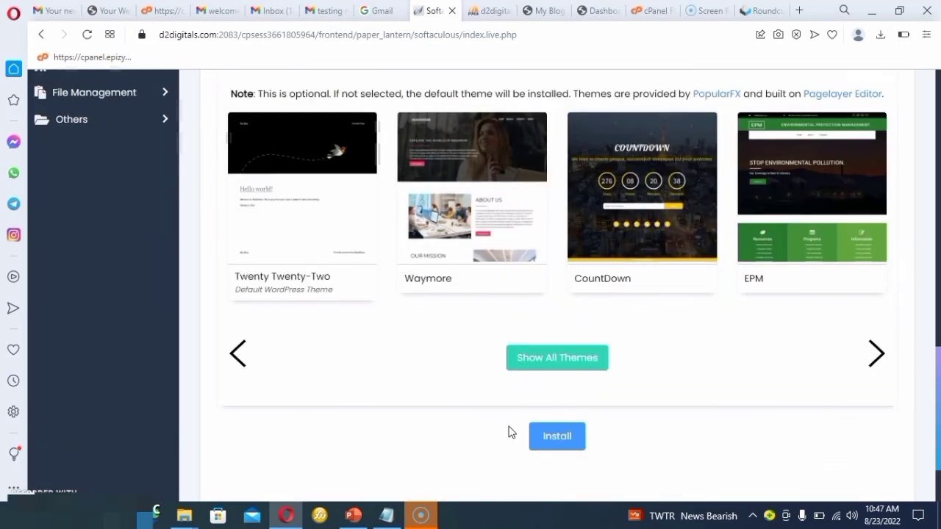
click(553, 435)
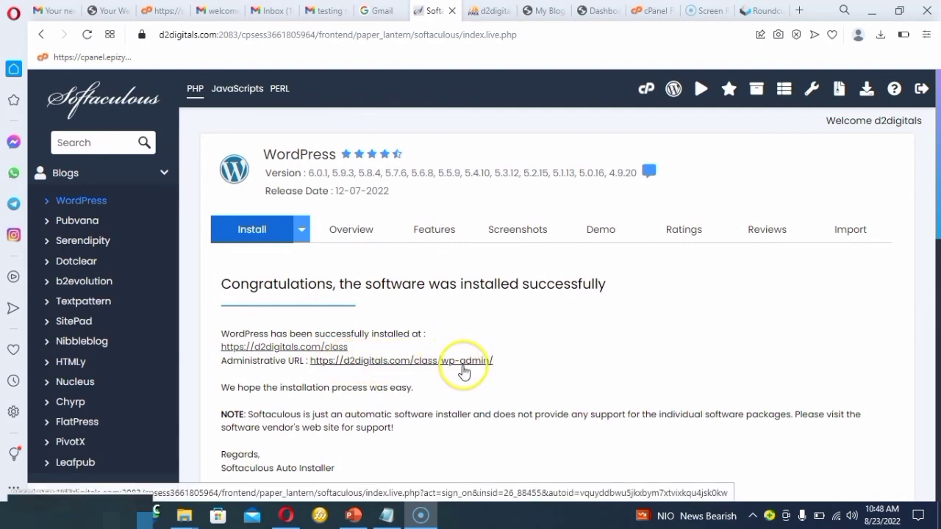
Open the d2digitals.com/class site in a new tab and look over its homepage.
right_click(310, 348)
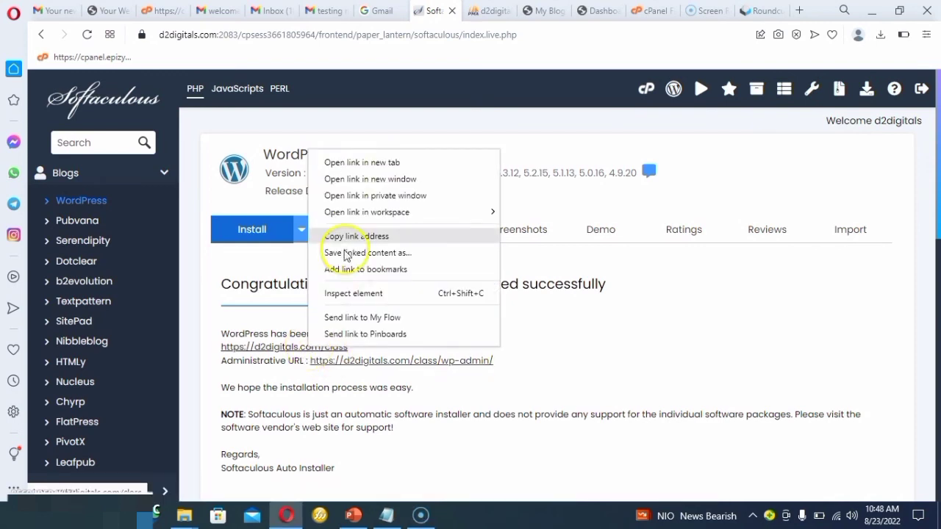
click(367, 162)
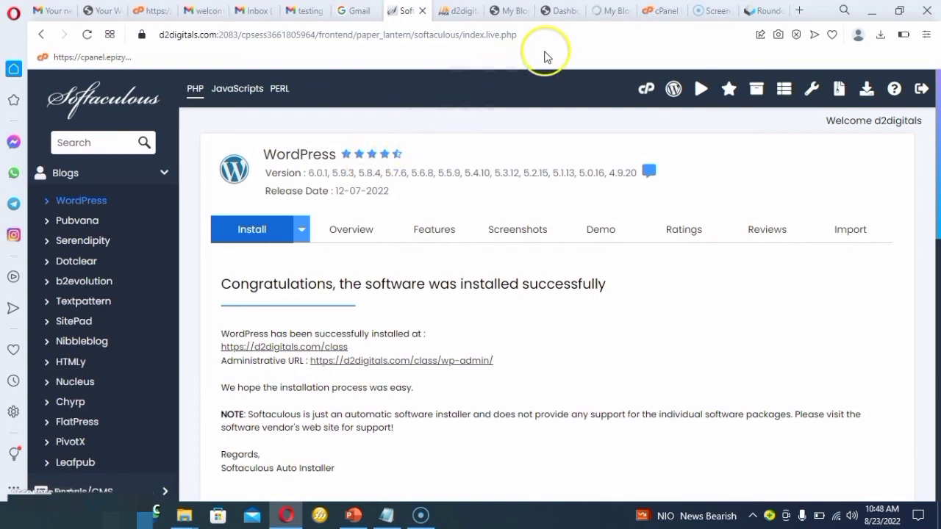
click(608, 10)
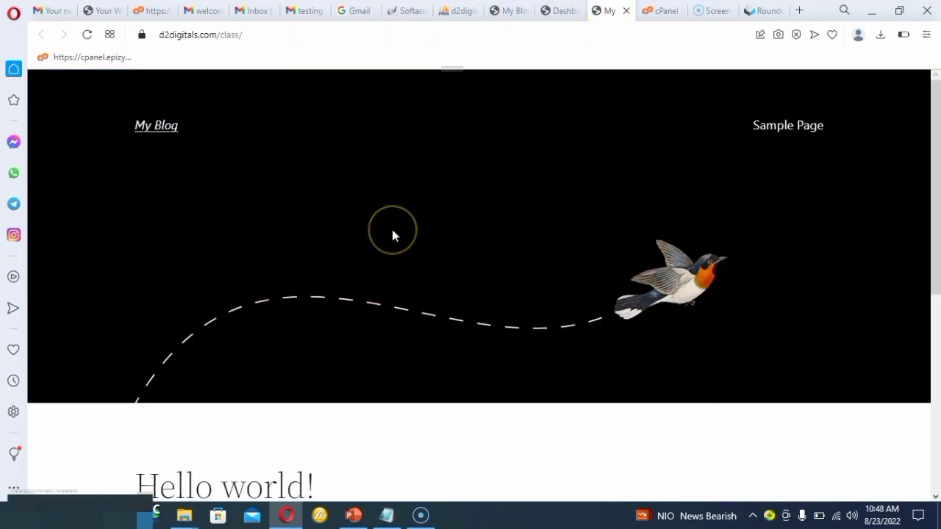
scroll(392, 235, down, 2)
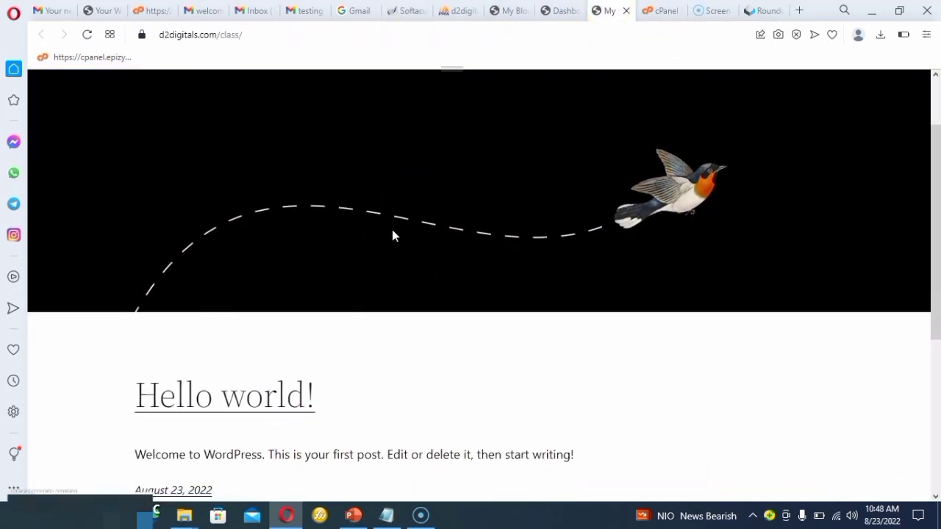
scroll(392, 235, down, 4)
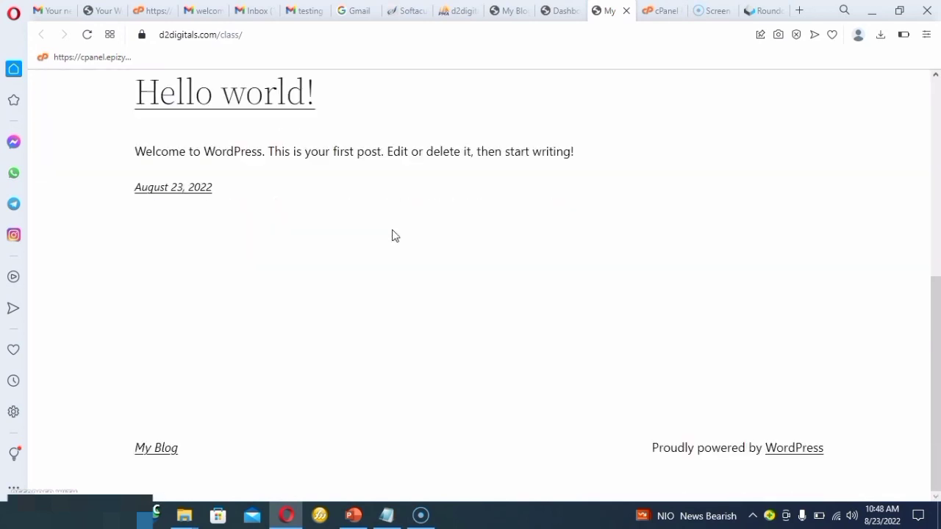
scroll(391, 235, up, 6)
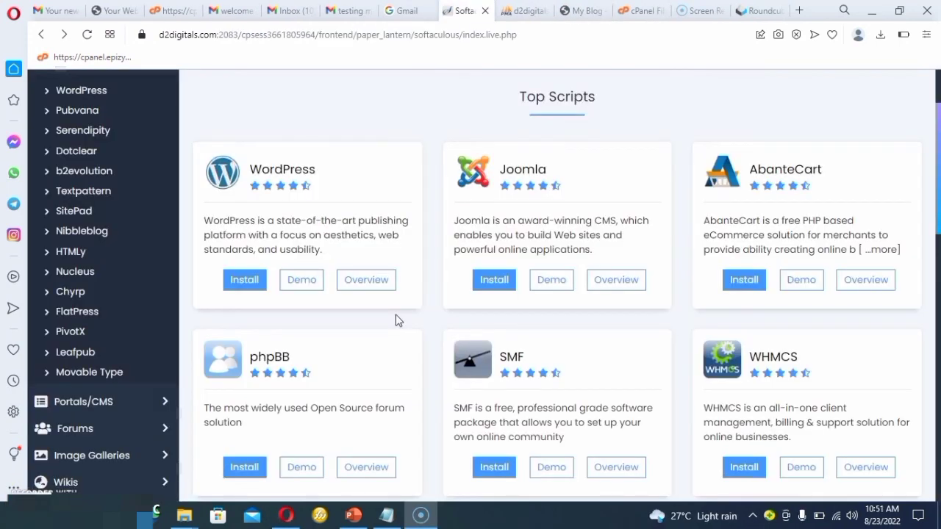
Remove the d2digitals.com/class WordPress installation in Softaculous, including its directory, database and database user.
click(238, 182)
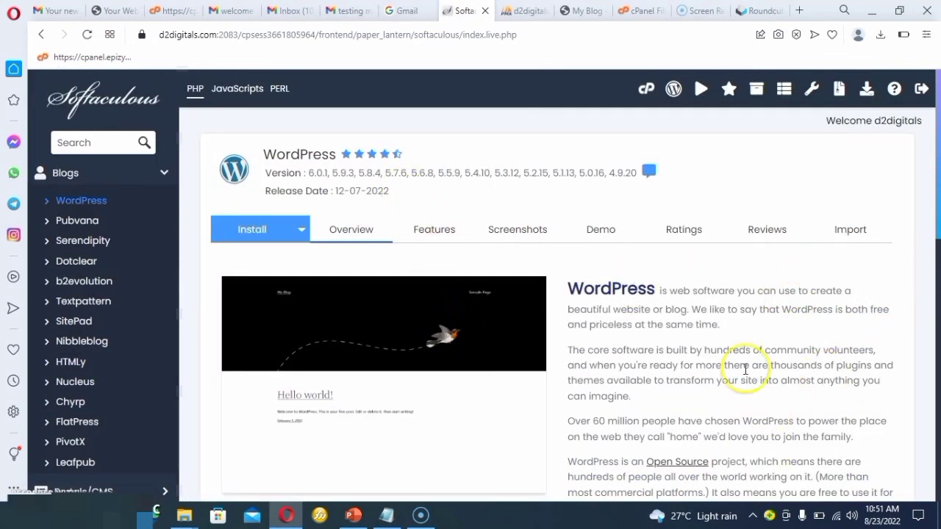
scroll(744, 369, down, 5)
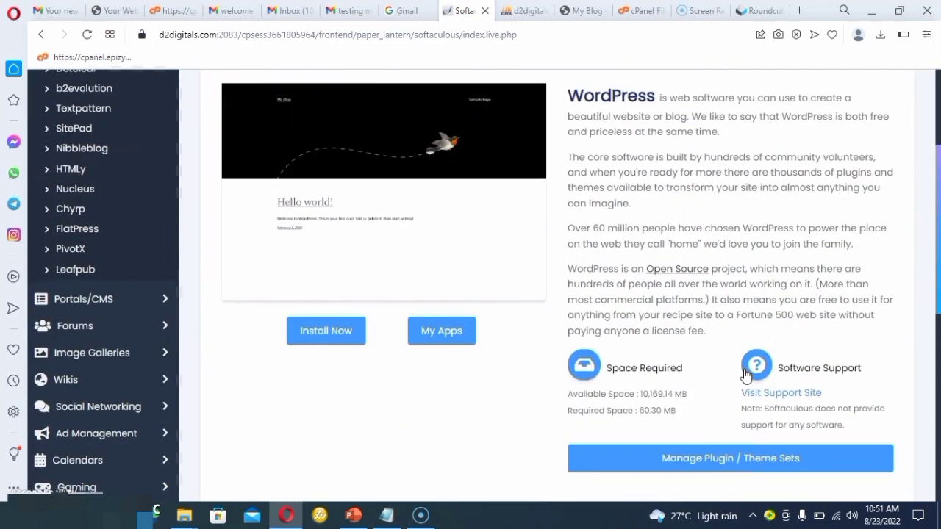
scroll(744, 374, down, 1)
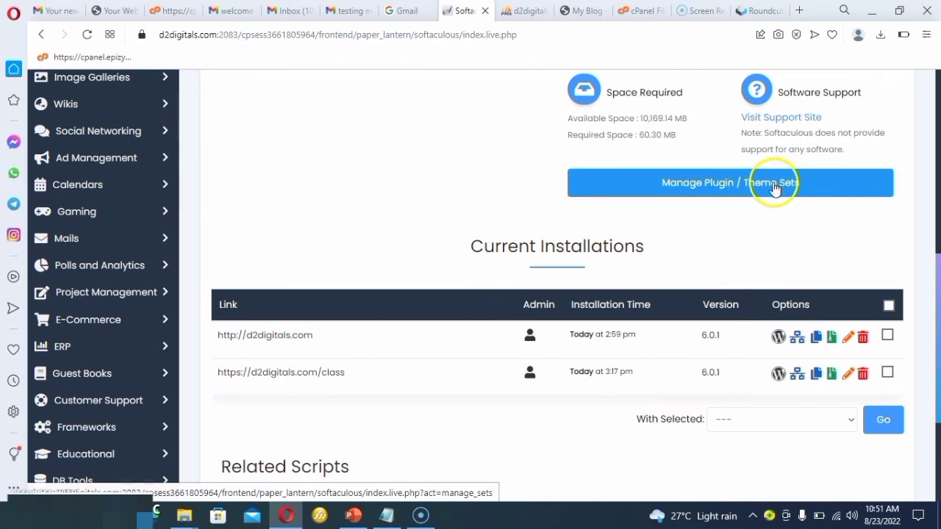
scroll(681, 230, down, 1)
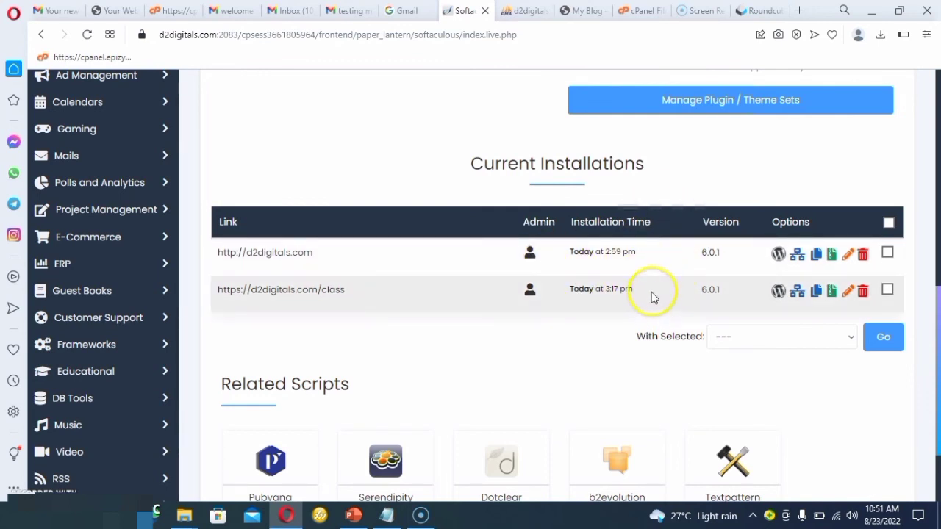
click(864, 292)
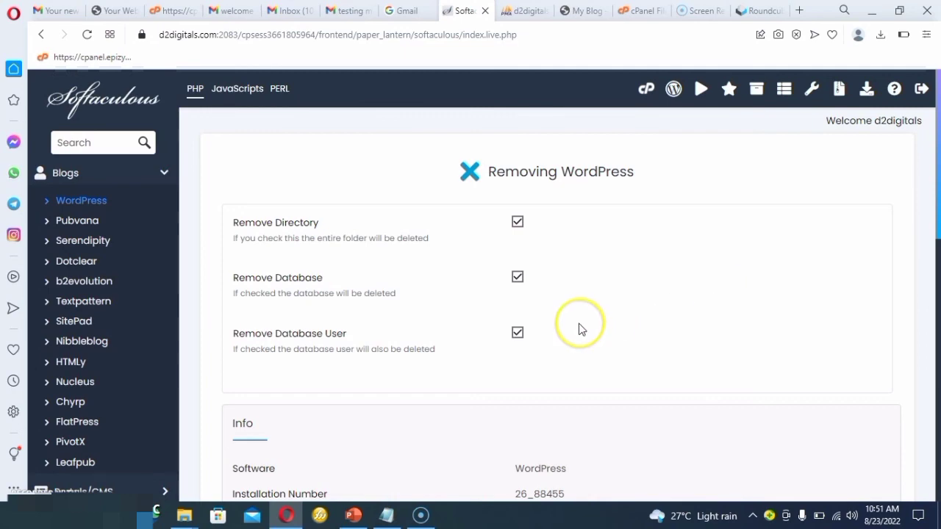
scroll(578, 330, down, 5)
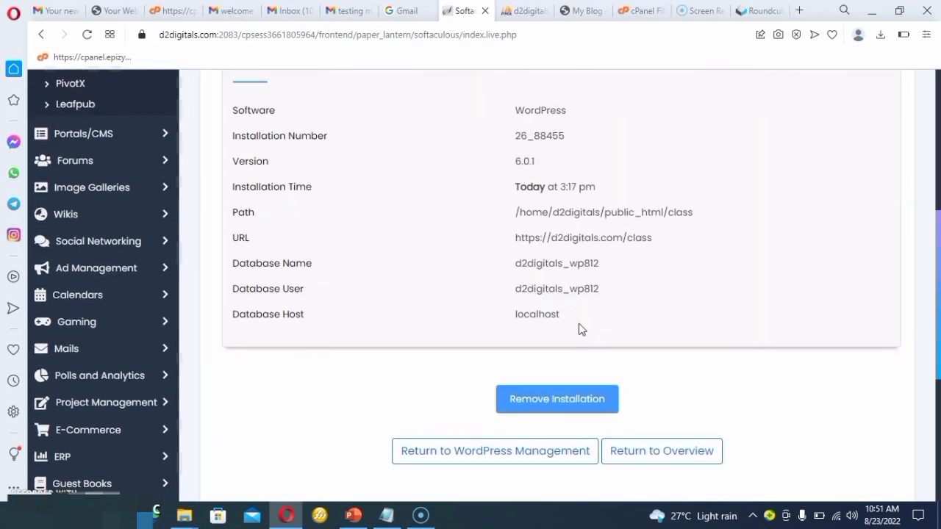
click(569, 399)
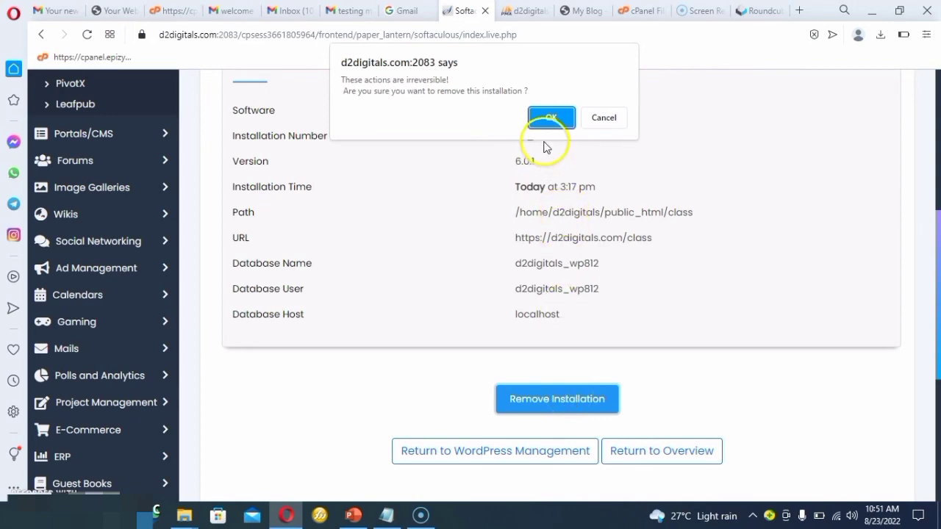
click(550, 119)
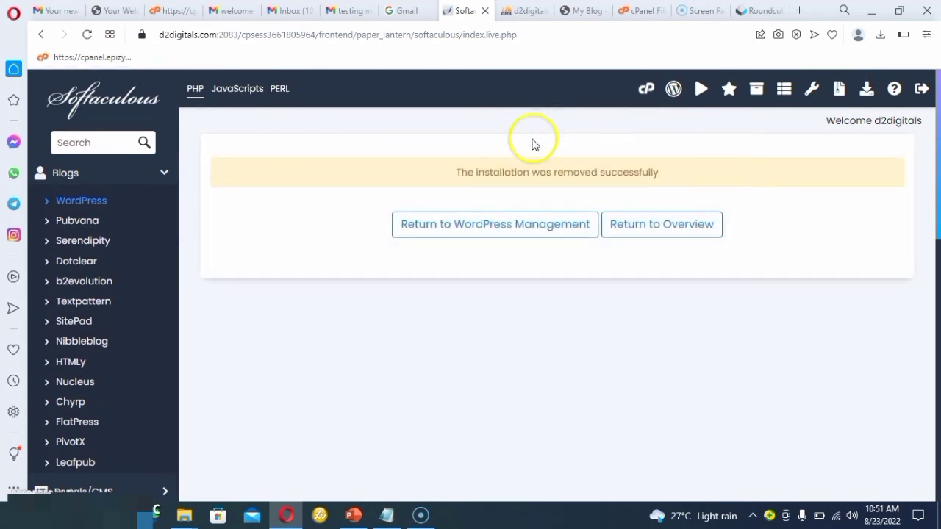
Return to the WordPress installations list, open the removal page for the root d2digitals.com installation and review its details.
click(41, 35)
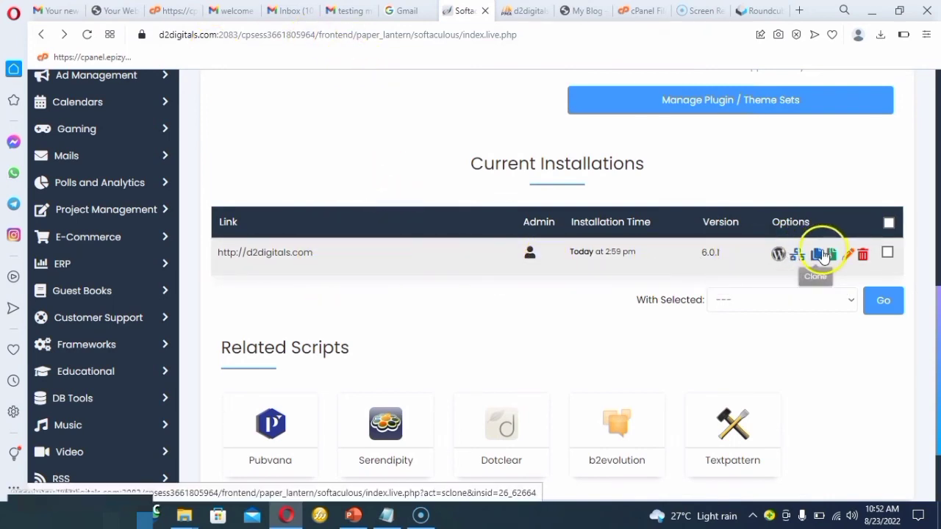
click(862, 257)
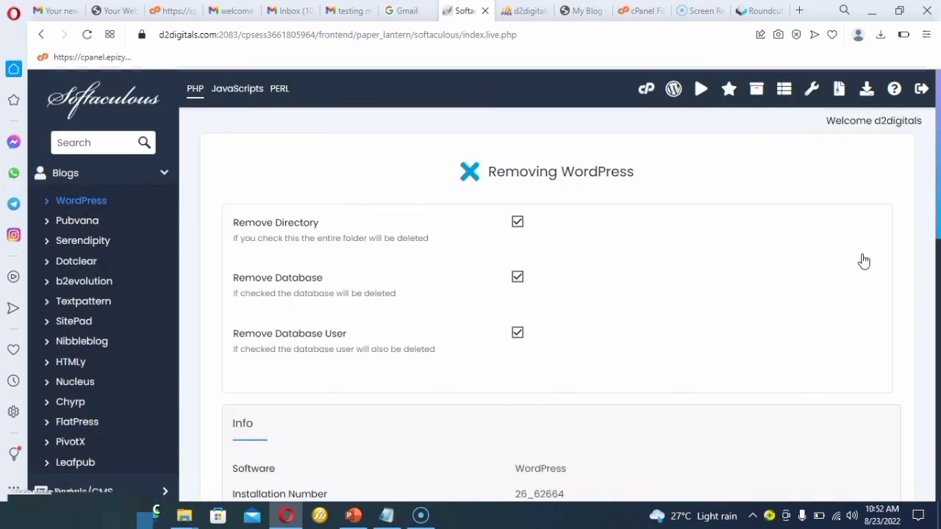
click(733, 307)
scroll(733, 307, down, 6)
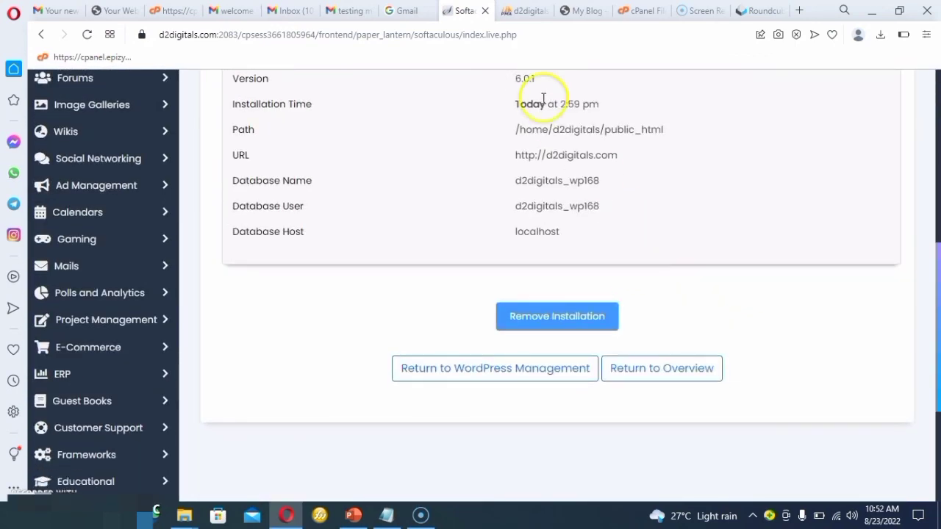
Switch to the already open d2digitals.com/class site to check it.
click(586, 10)
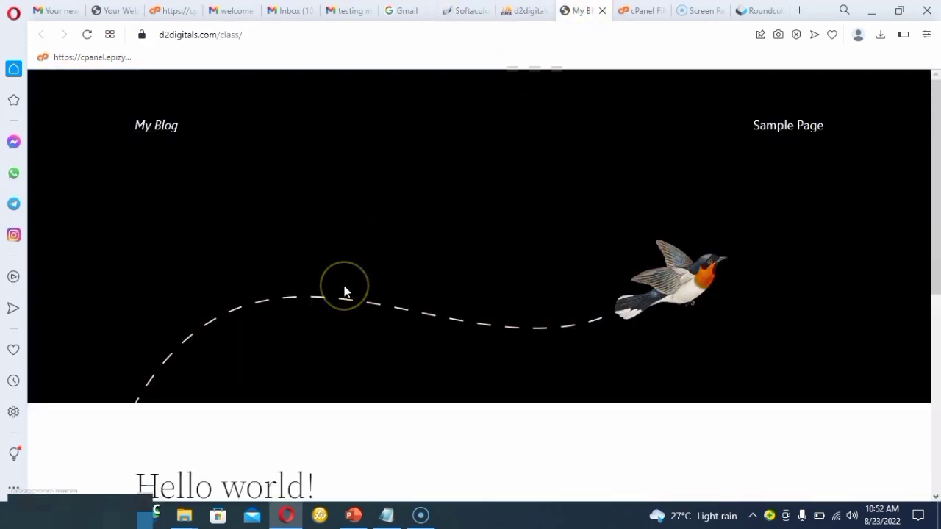